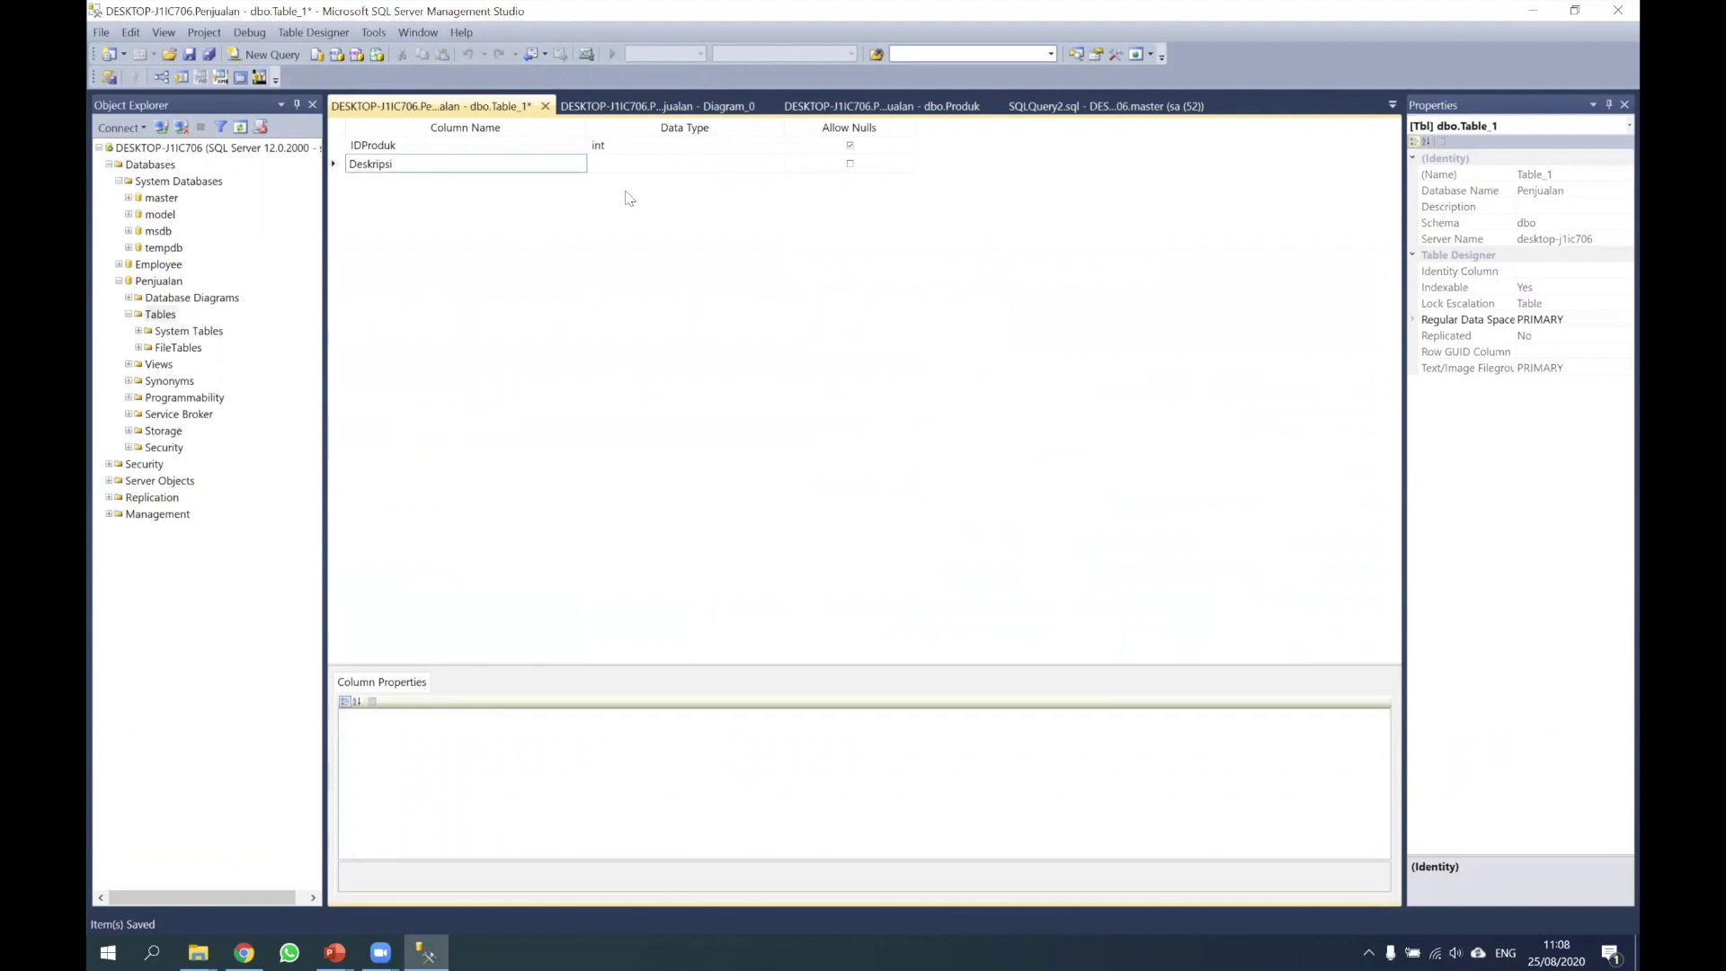
Set the Deskripsi column's data type to varchar(100) and disallow nulls for both IDProduk and Deskripsi
type("varchar")
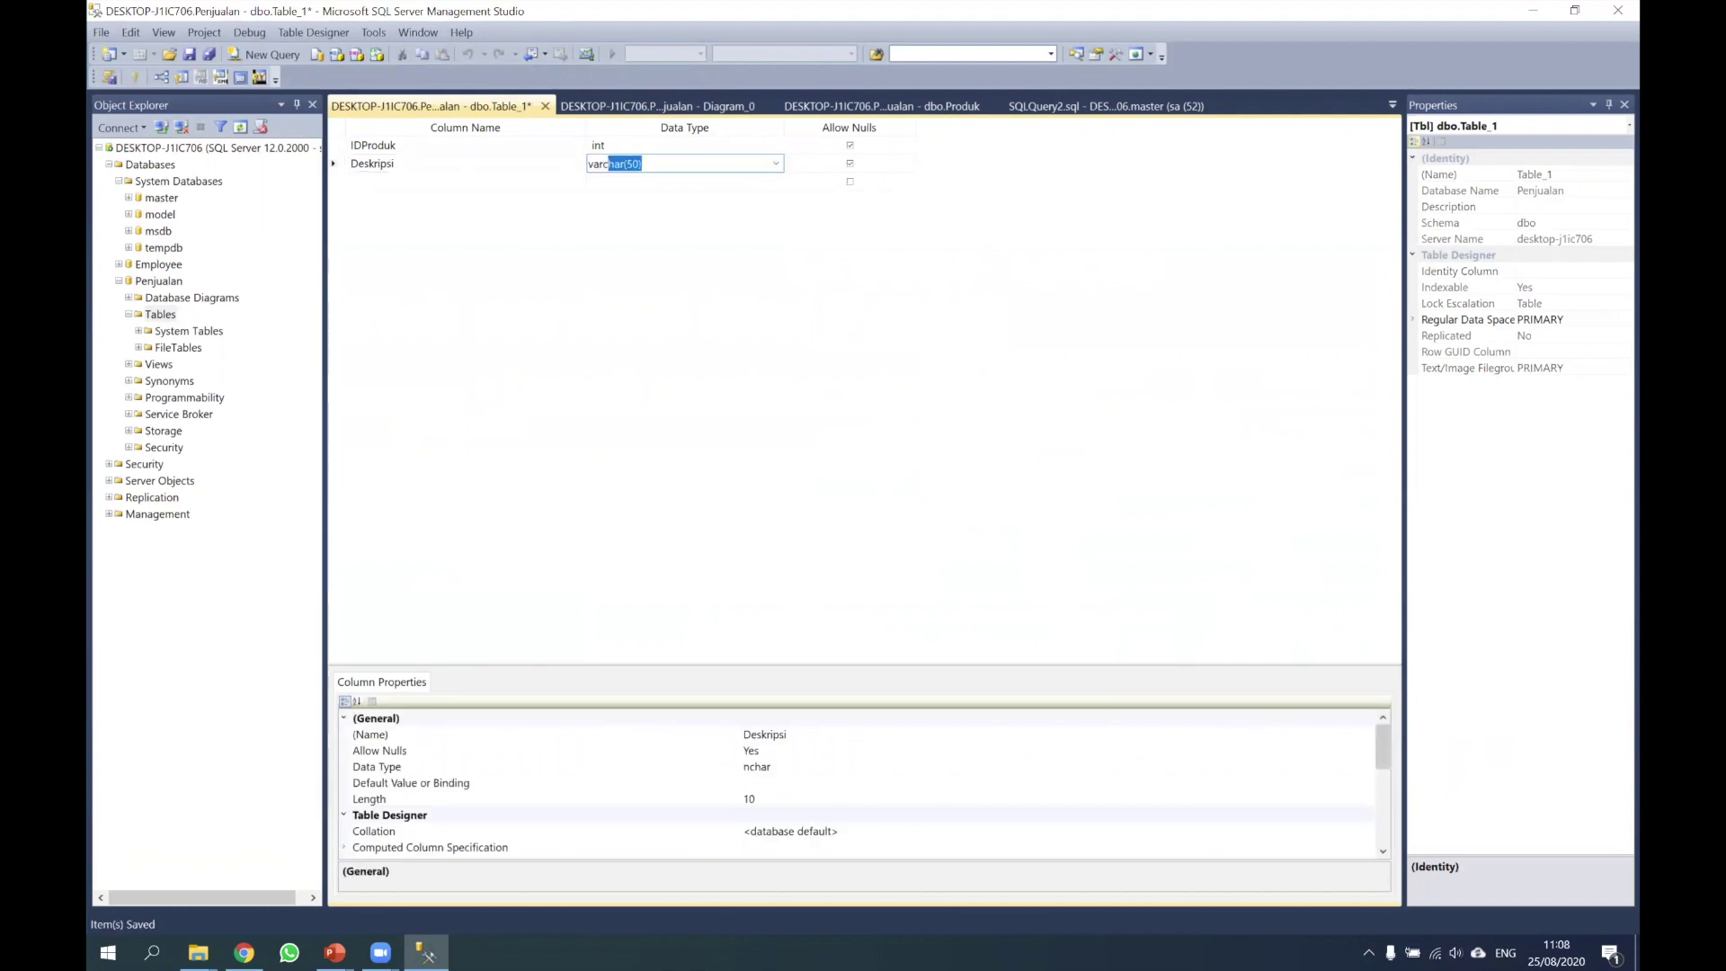
type("(2")
key("Return")
left_click(850, 146)
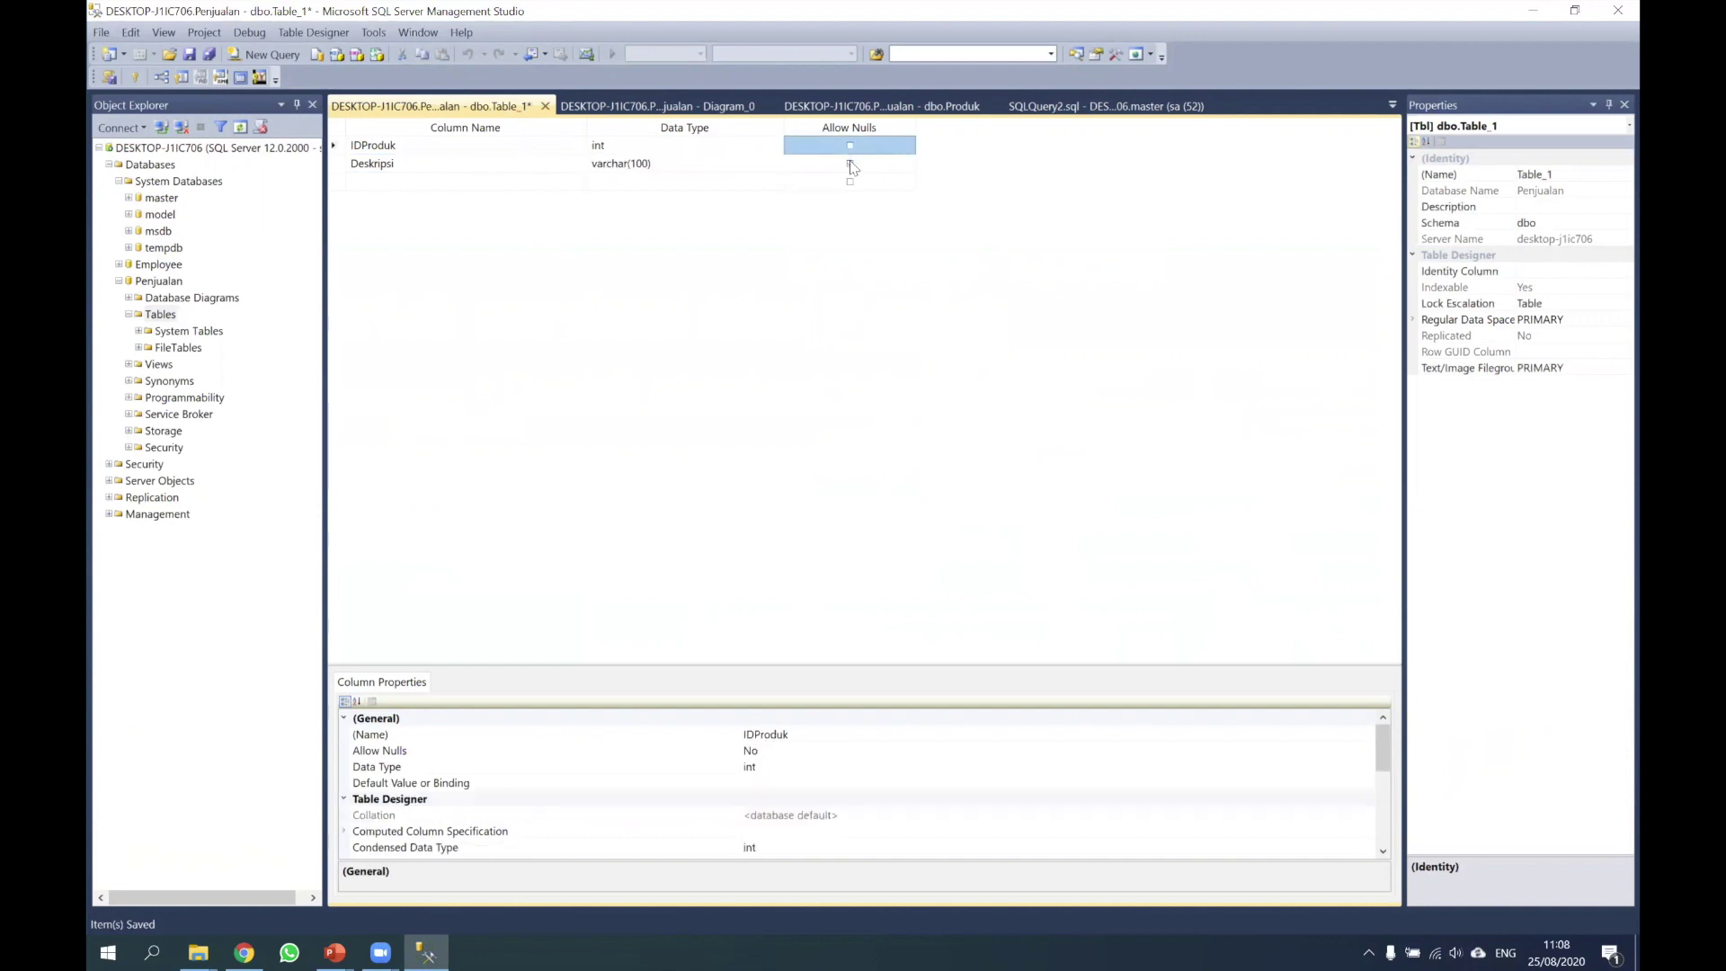
left_click(845, 164)
Add a third column named Stok with the data type int
left_click(500, 177)
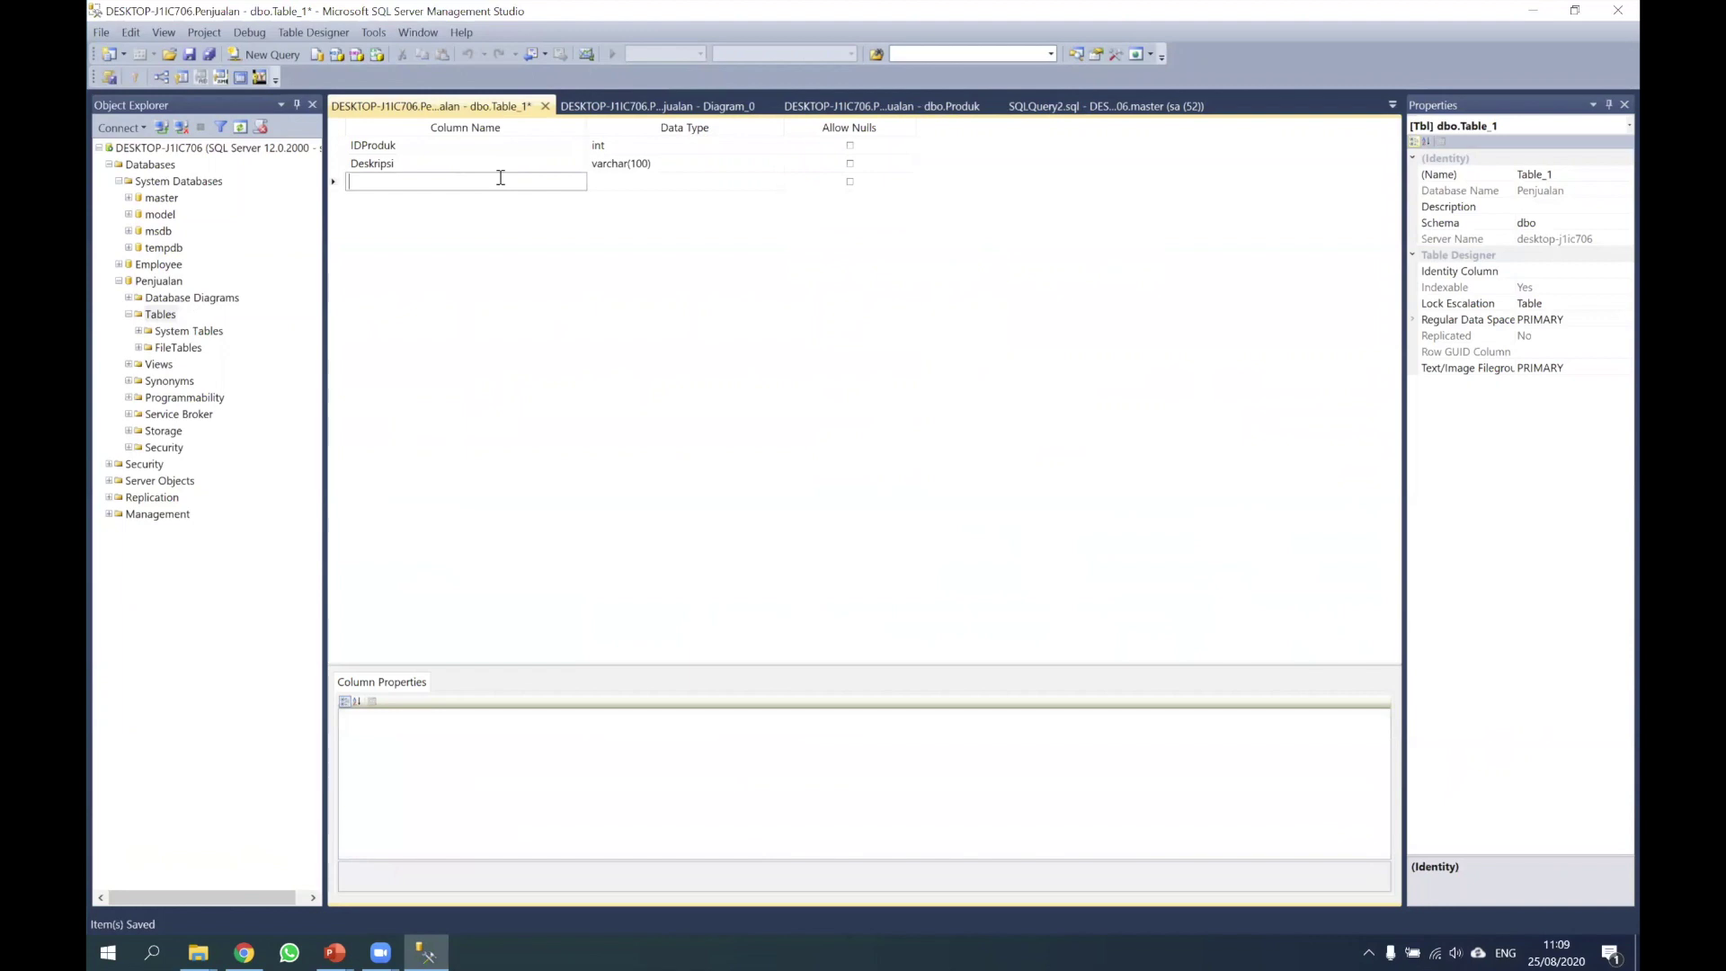
type("Stok")
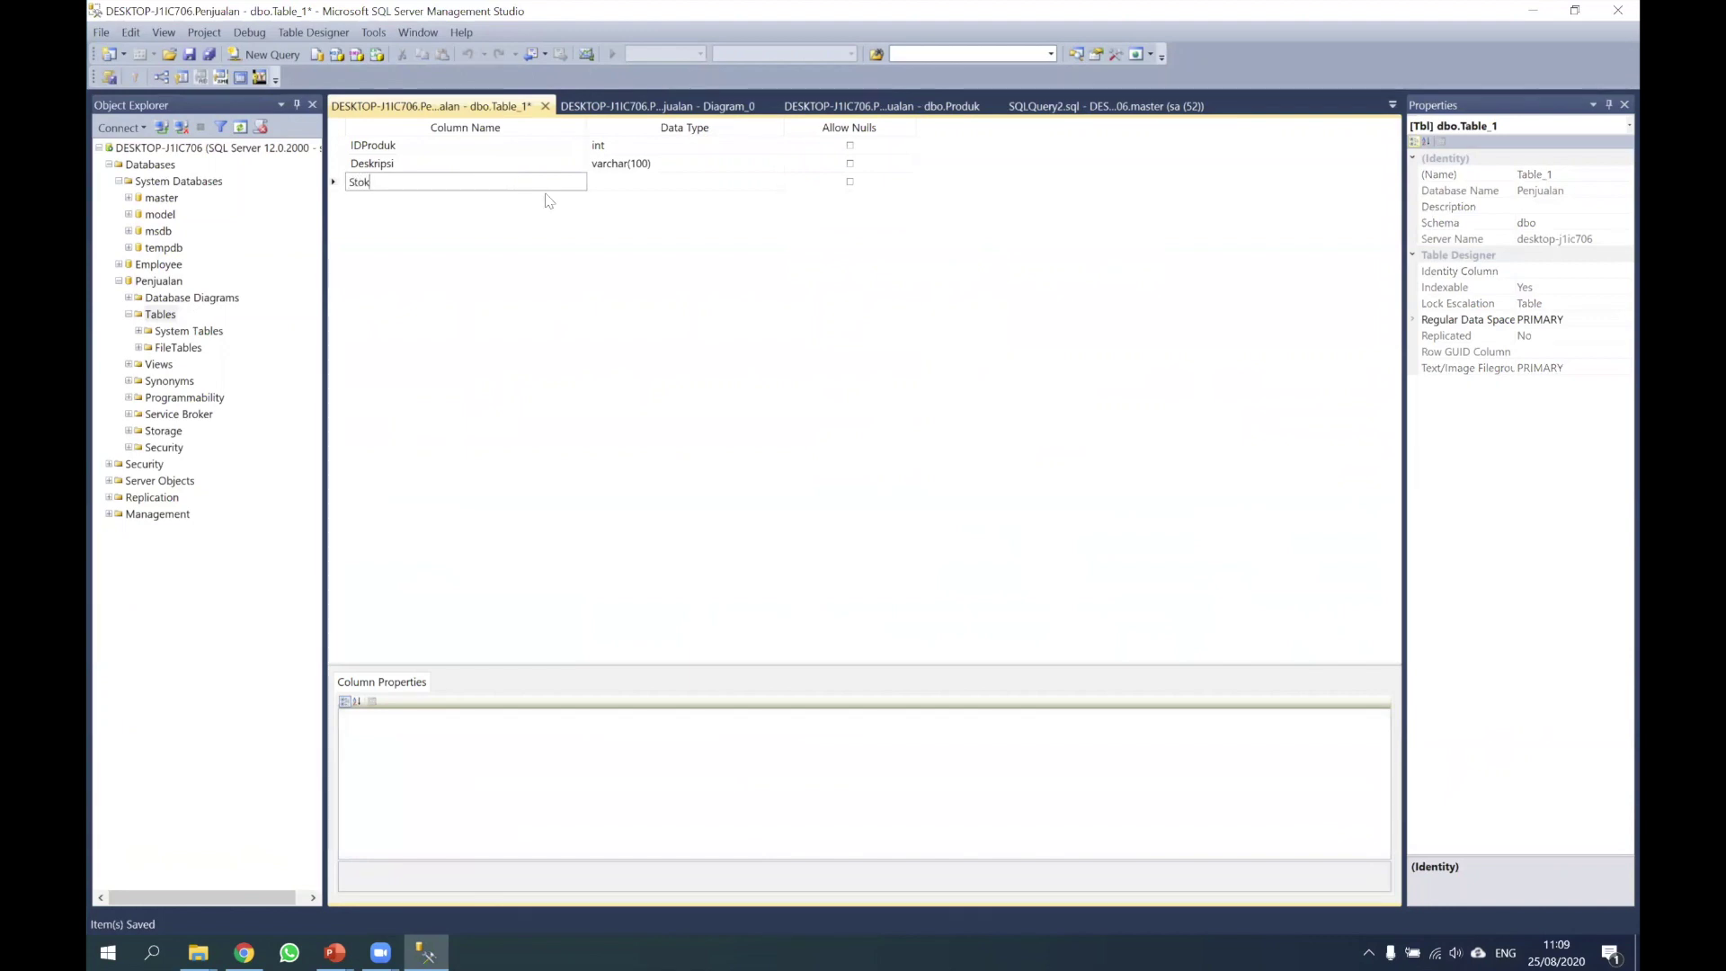
left_click(626, 184)
type("int")
Add a fourth column named Harga with the data type money and disallow nulls for Harga and Stok
left_click(439, 198)
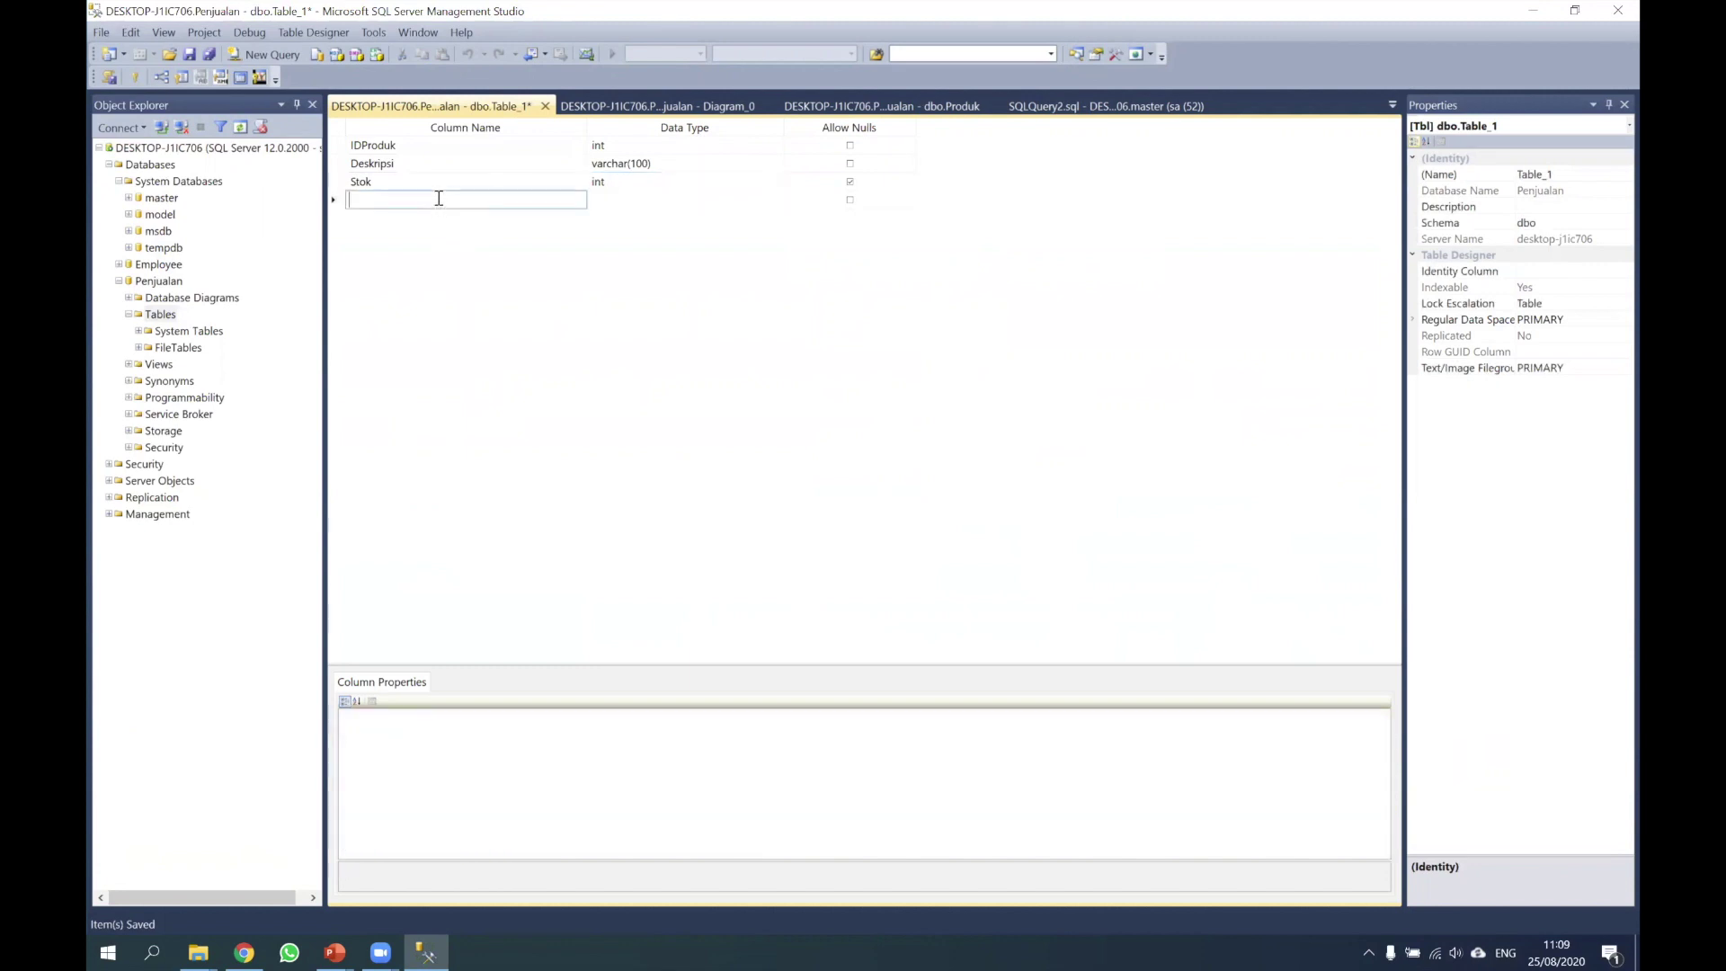
type("Har")
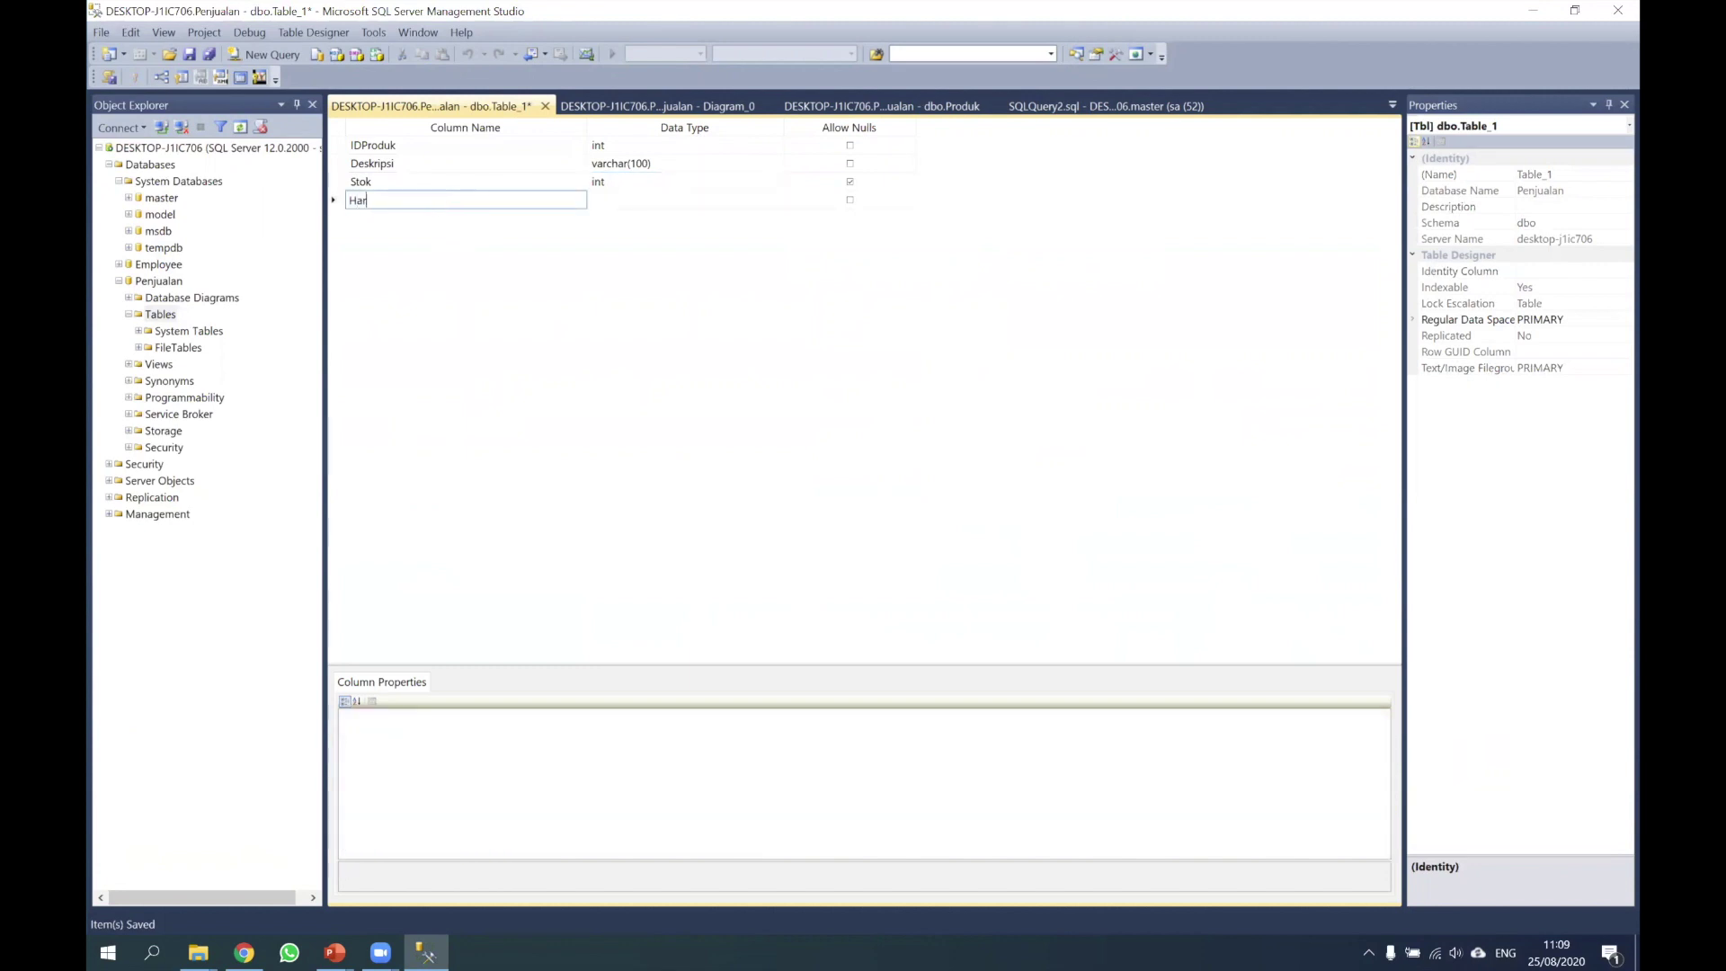
type("ga")
key("Tab")
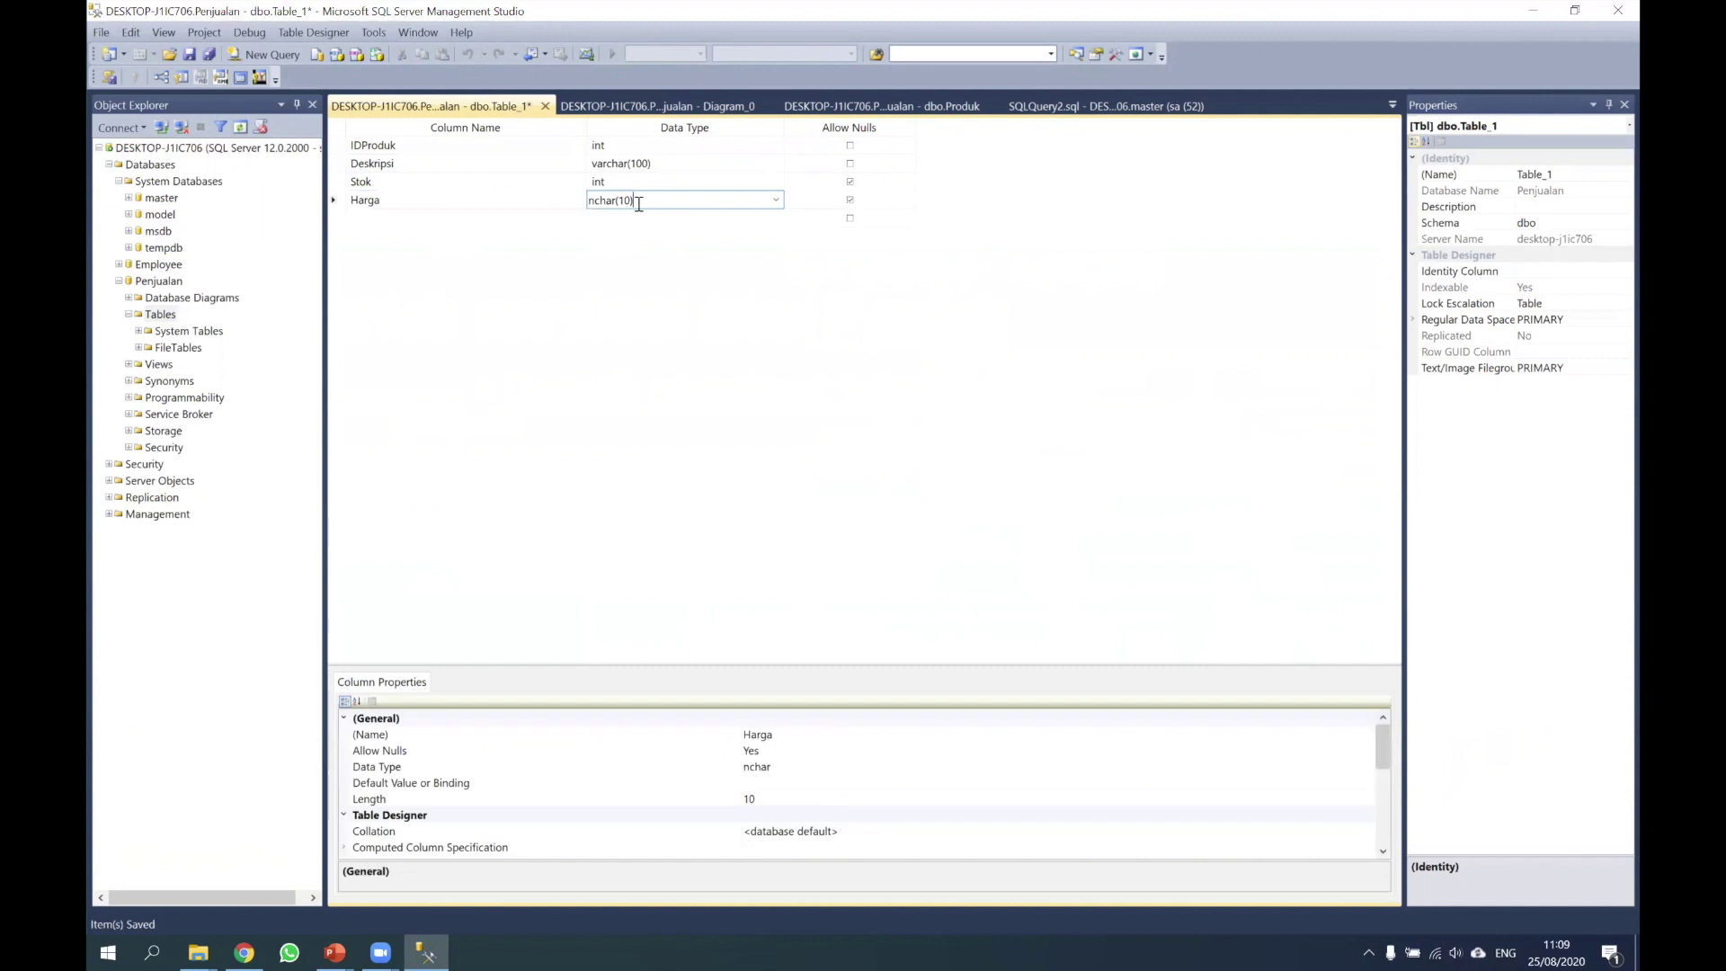
double_click(621, 200)
key("super")
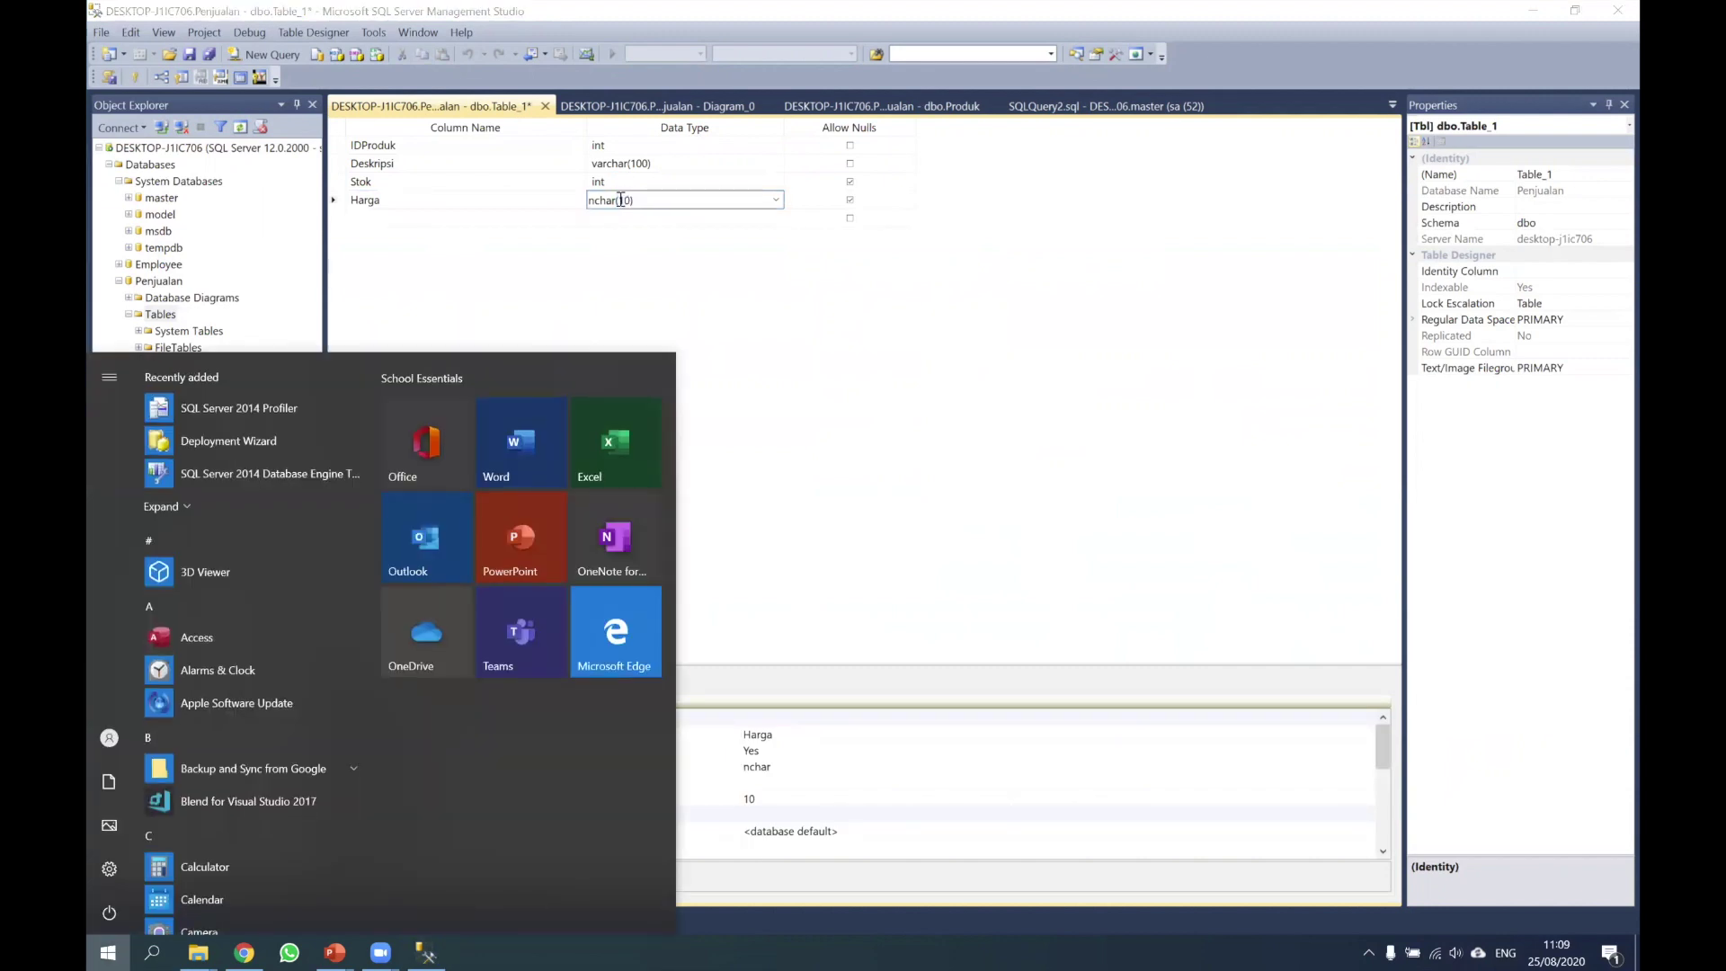
key("Escape")
type("money")
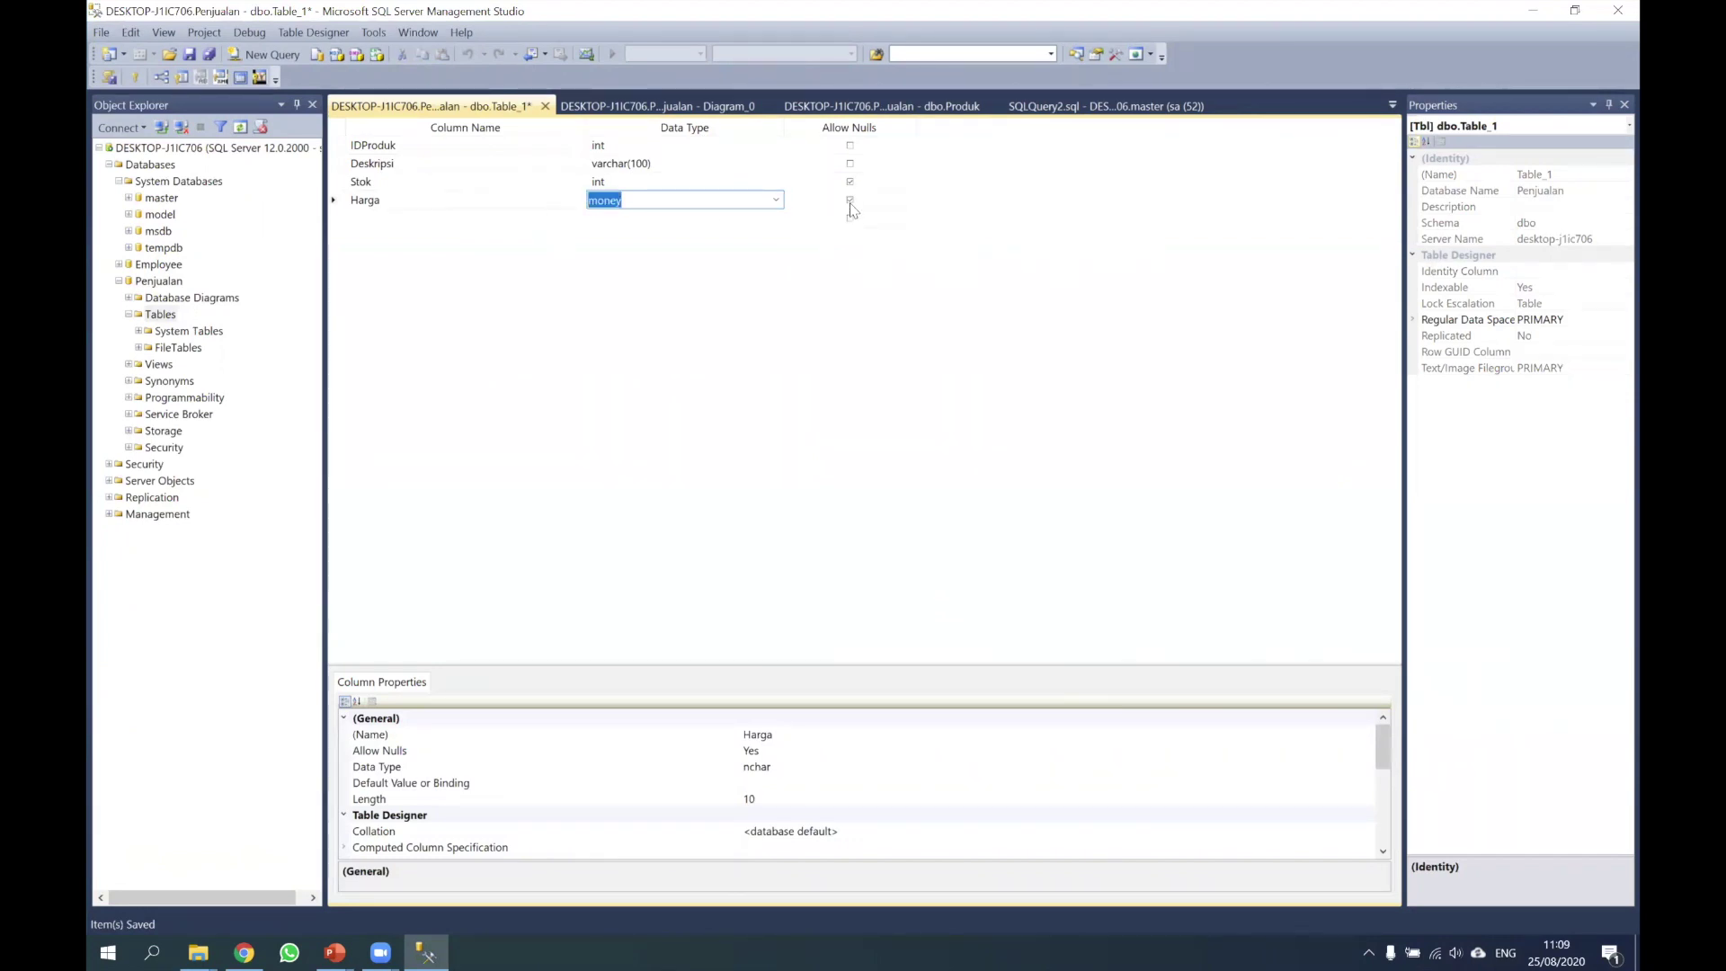
left_click(850, 199)
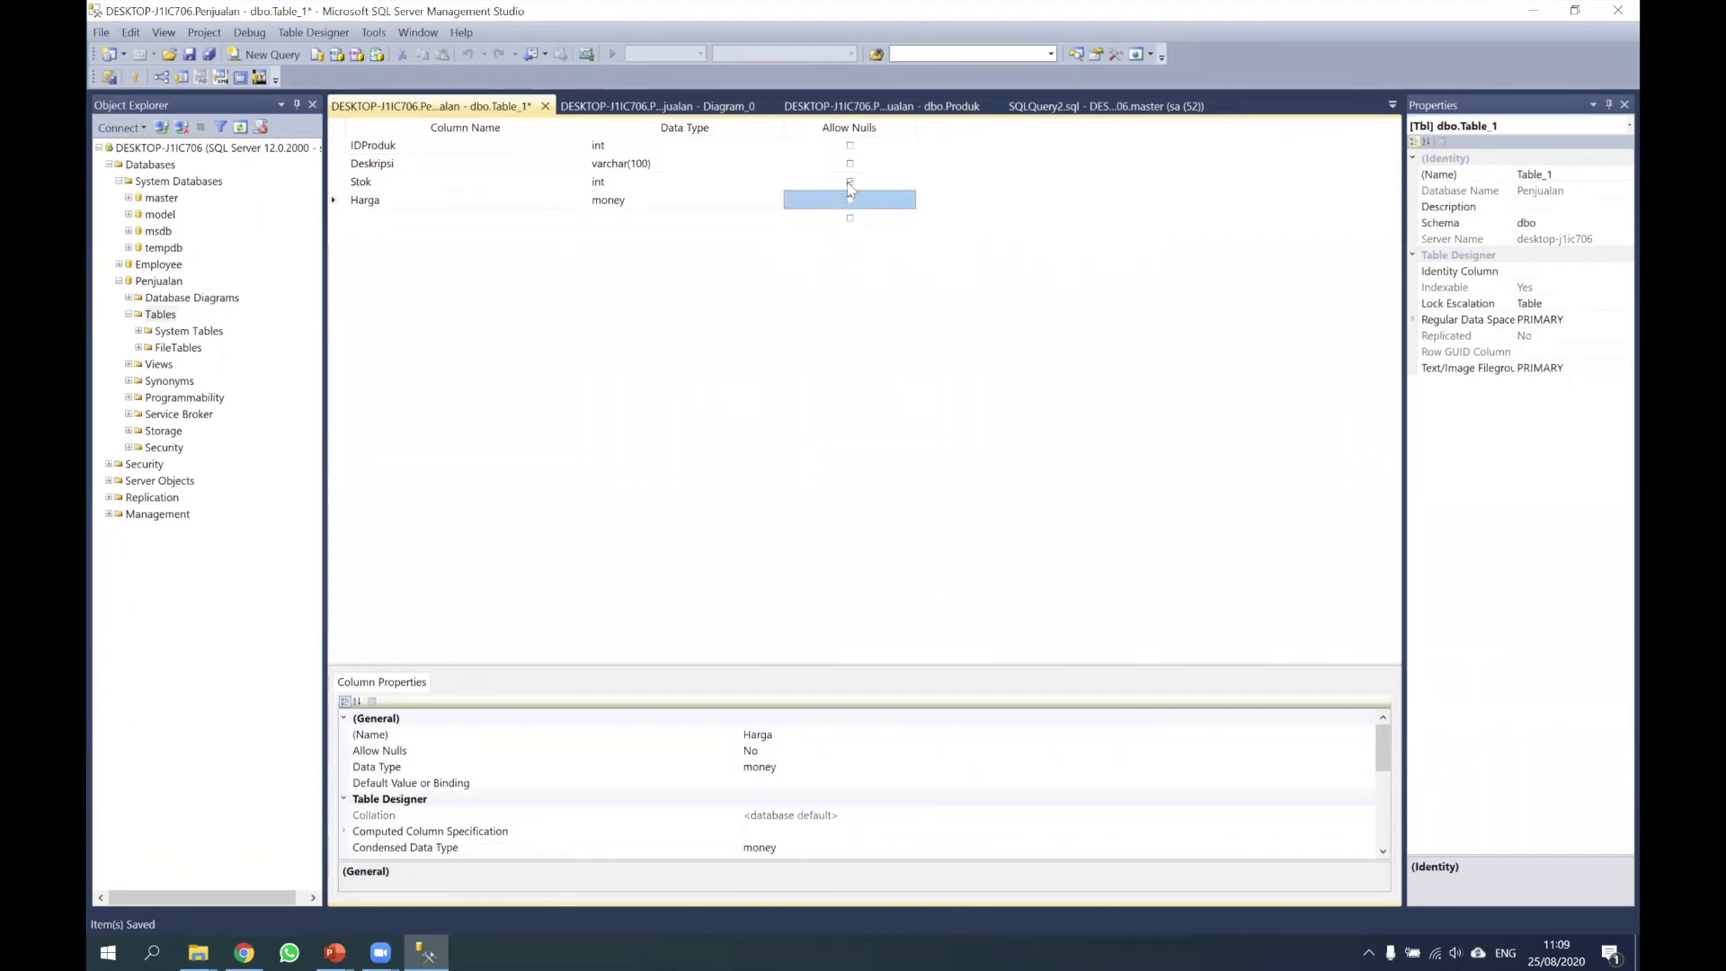
Set the IDProduk column as the table's primary key
left_click(367, 146)
double_click(366, 146)
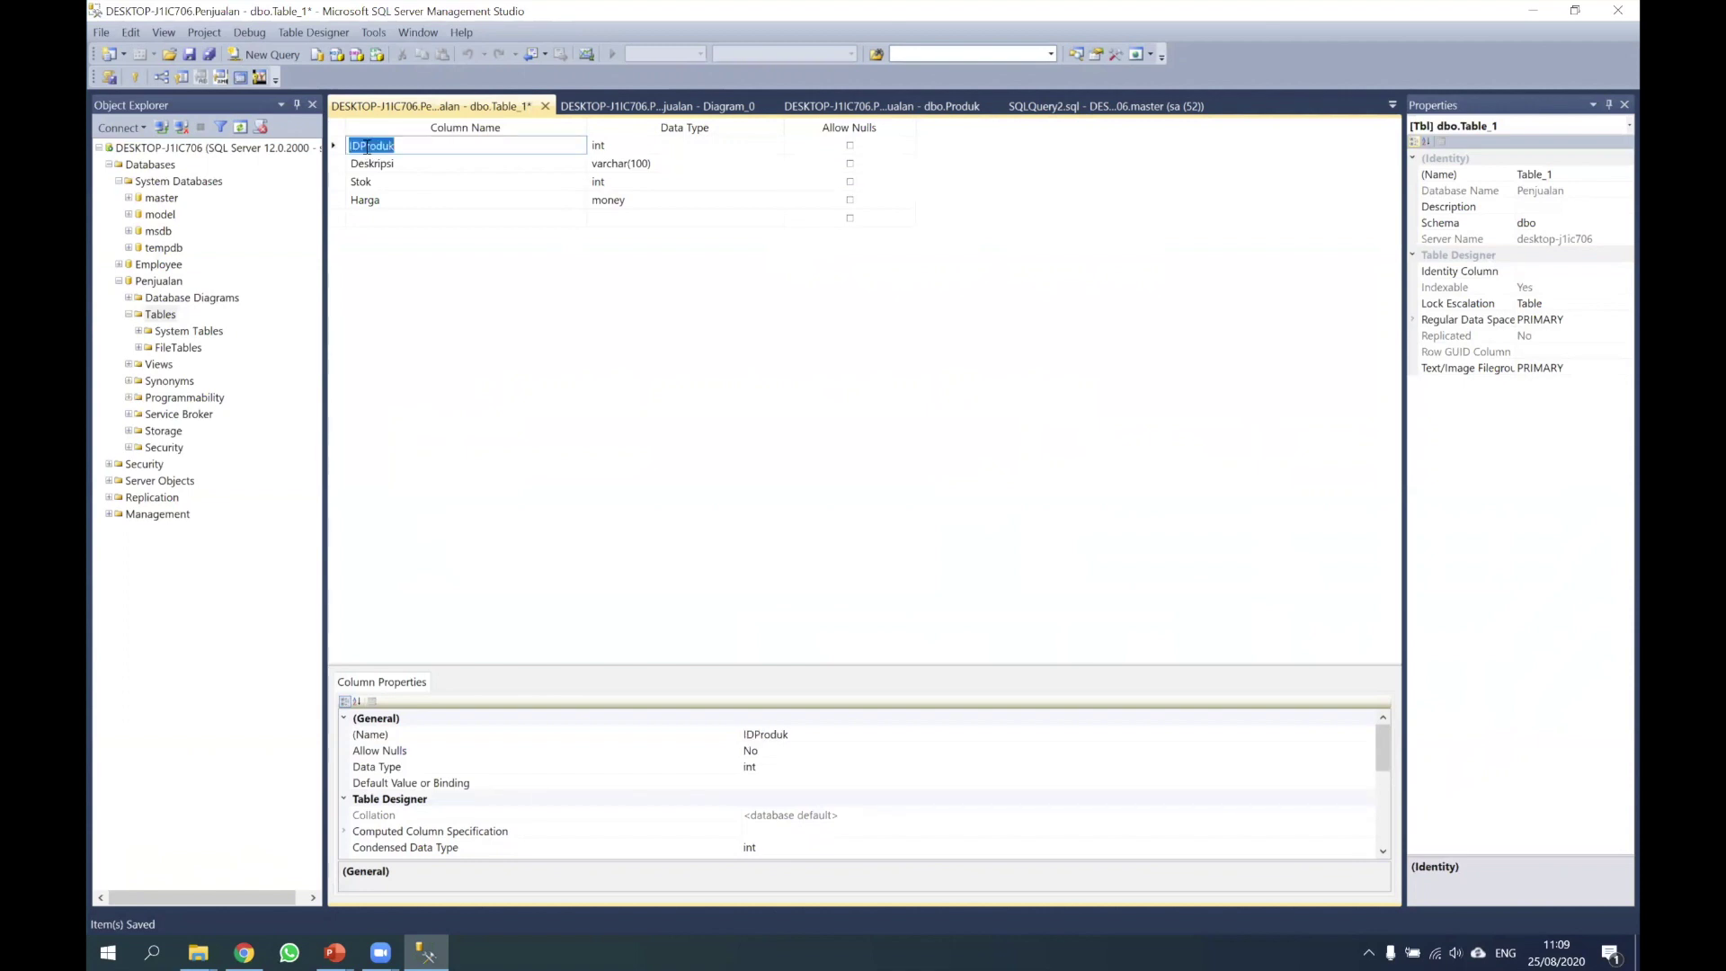
right_click(368, 150)
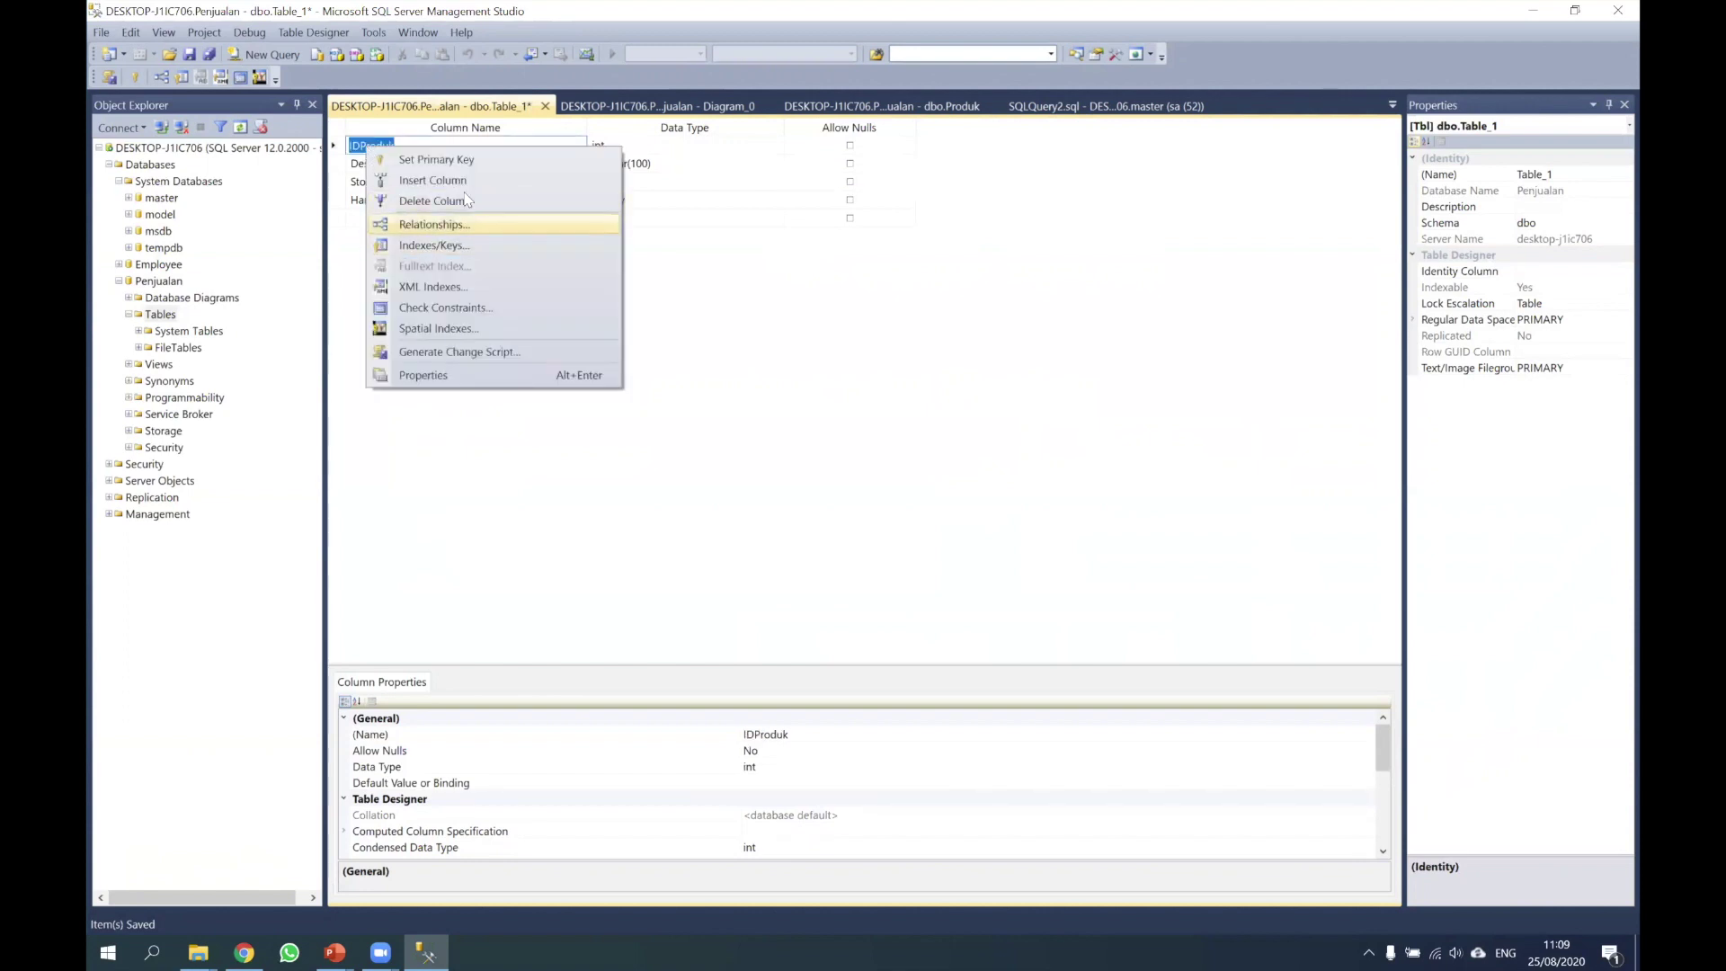
left_click(437, 159)
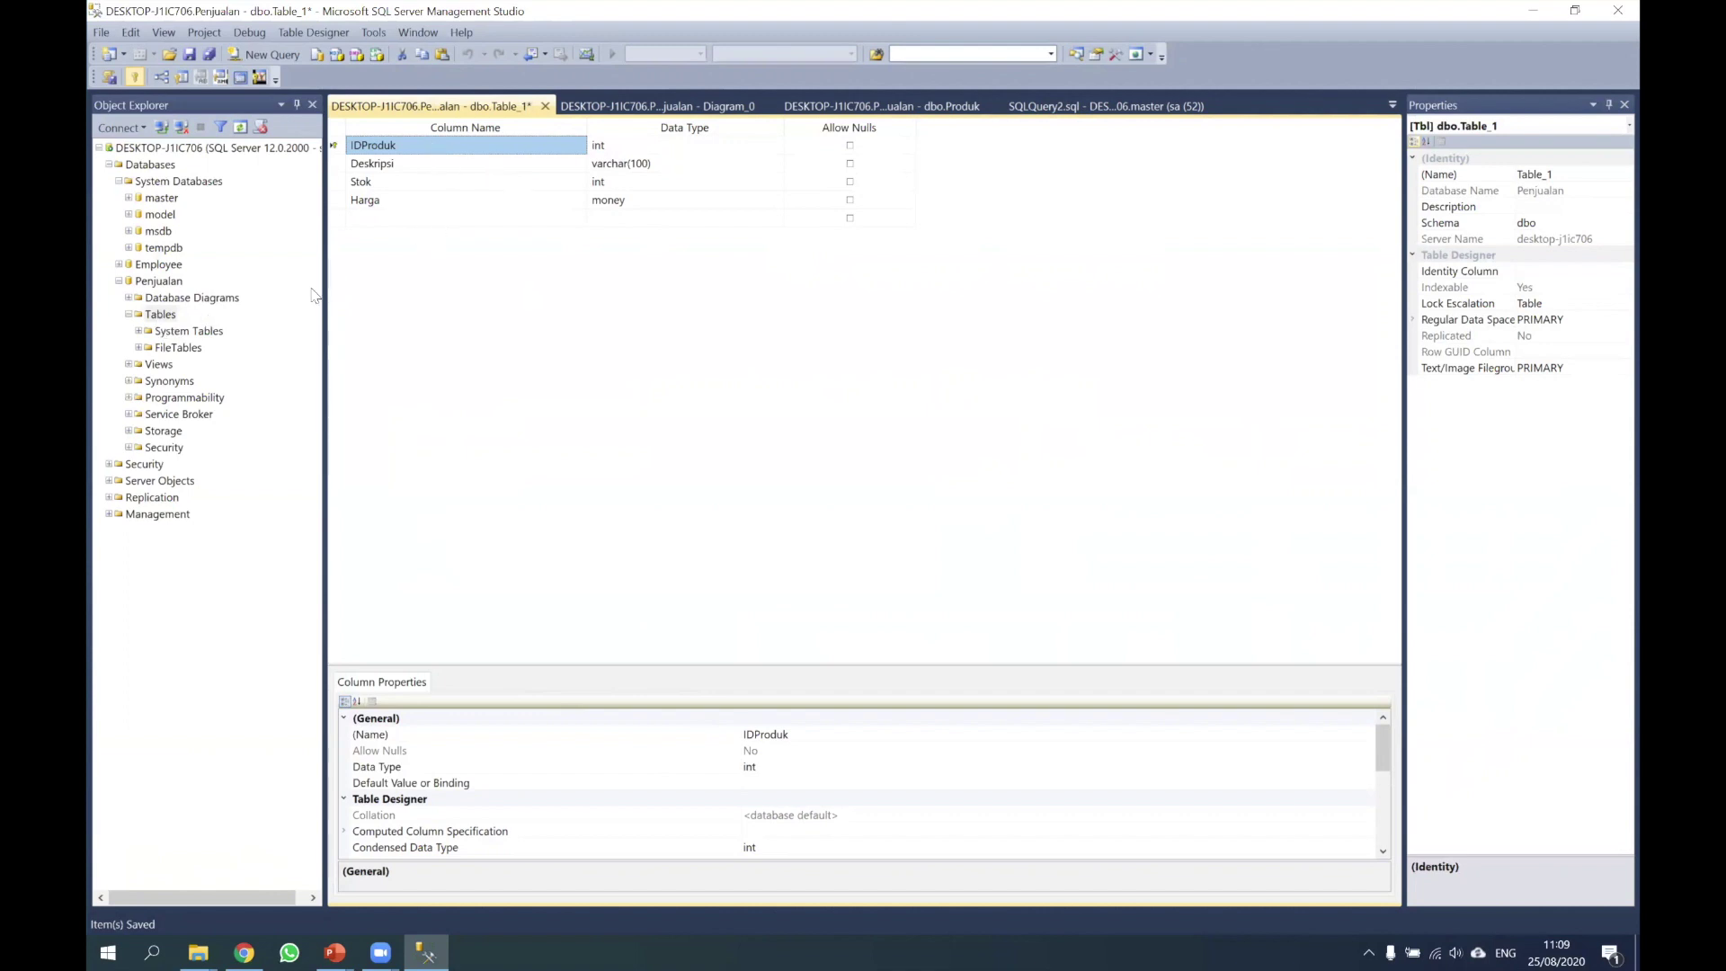
left_click(159, 316)
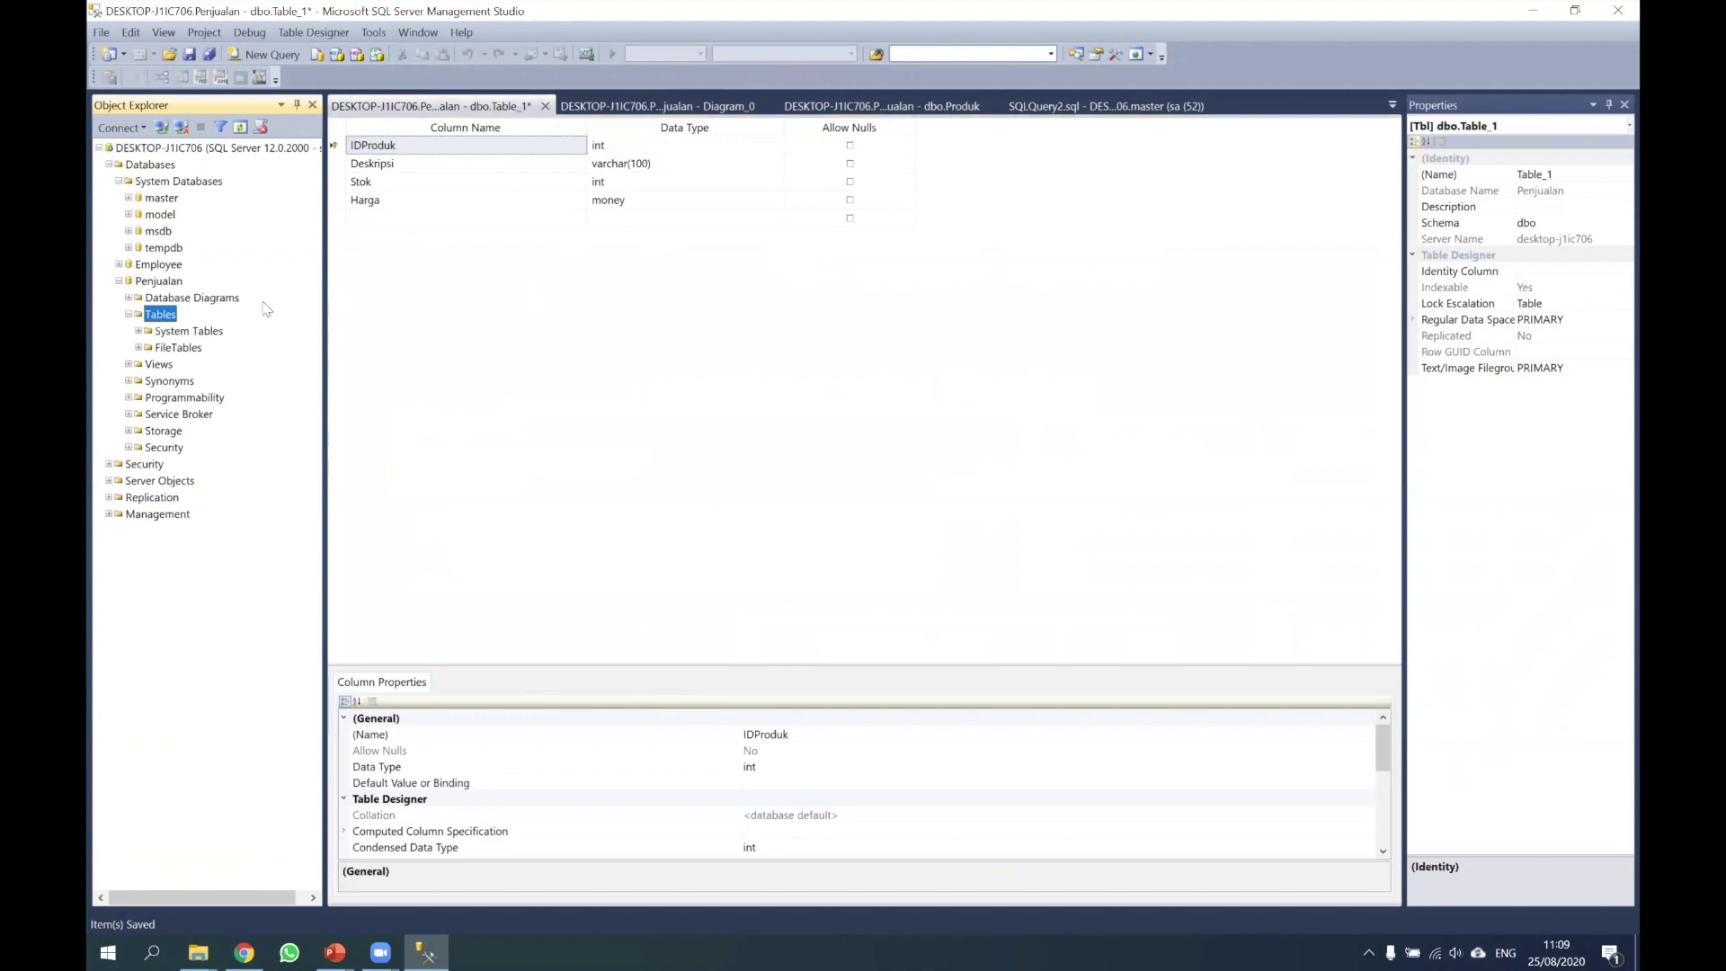
right_click(161, 314)
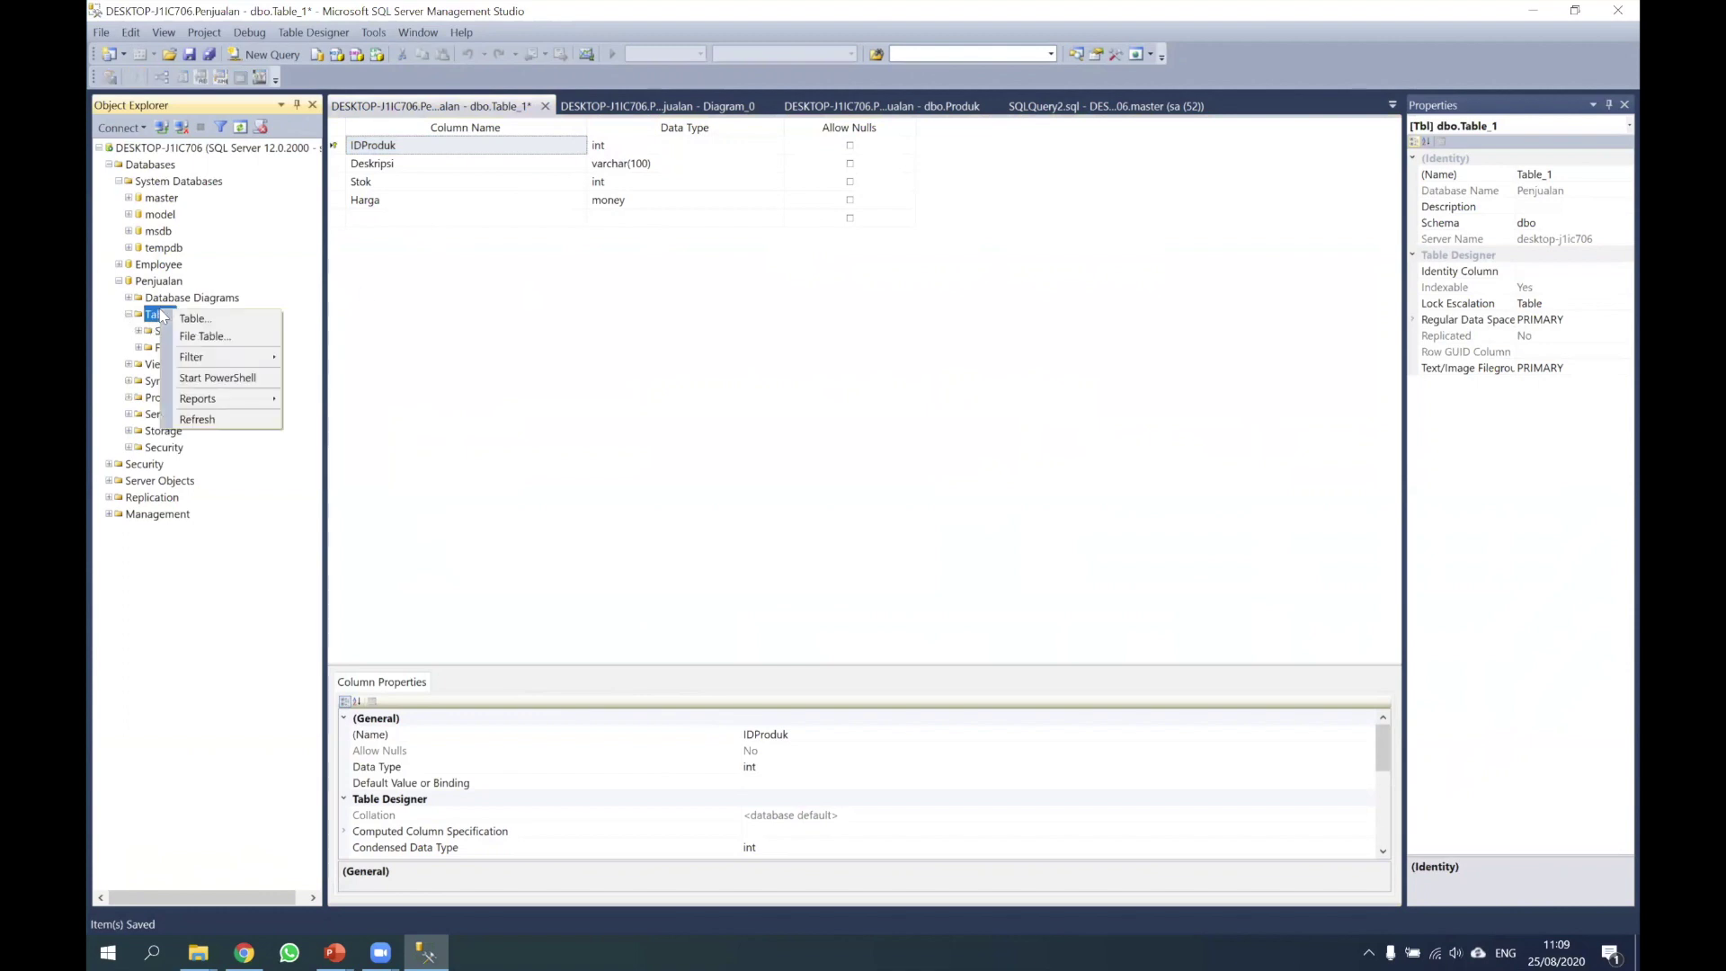
left_click(468, 302)
Try to save the new table under the name Produk
key("ctrl+s")
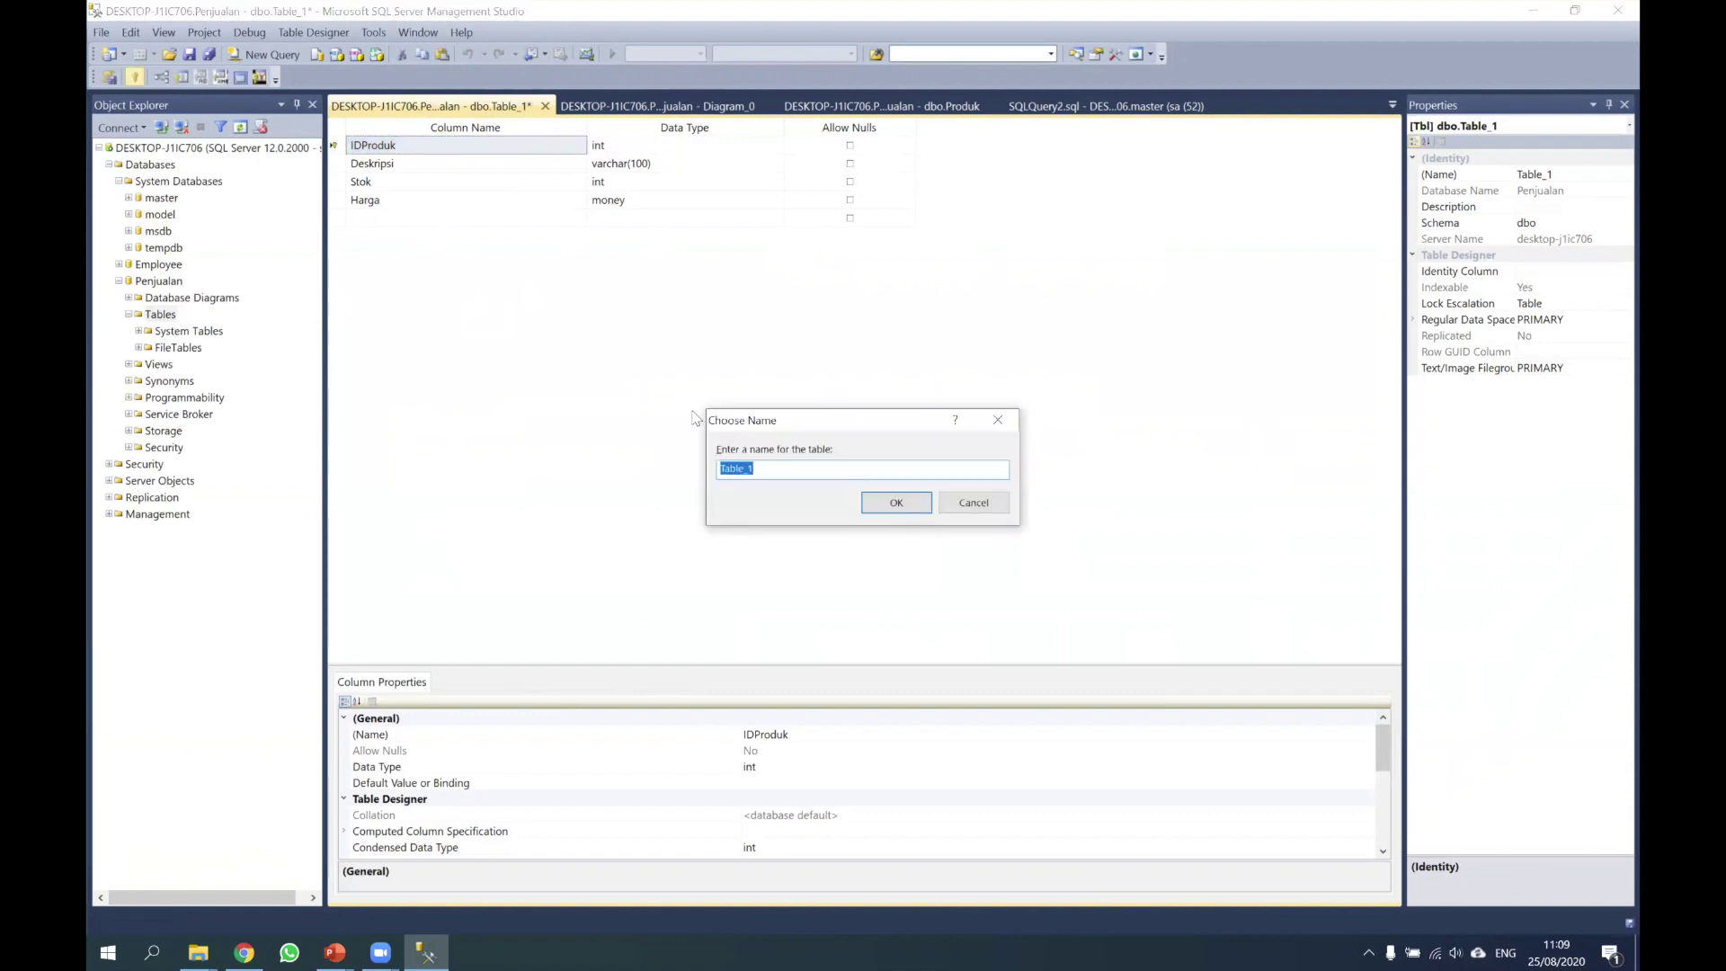
left_click_drag(794, 429, 669, 295)
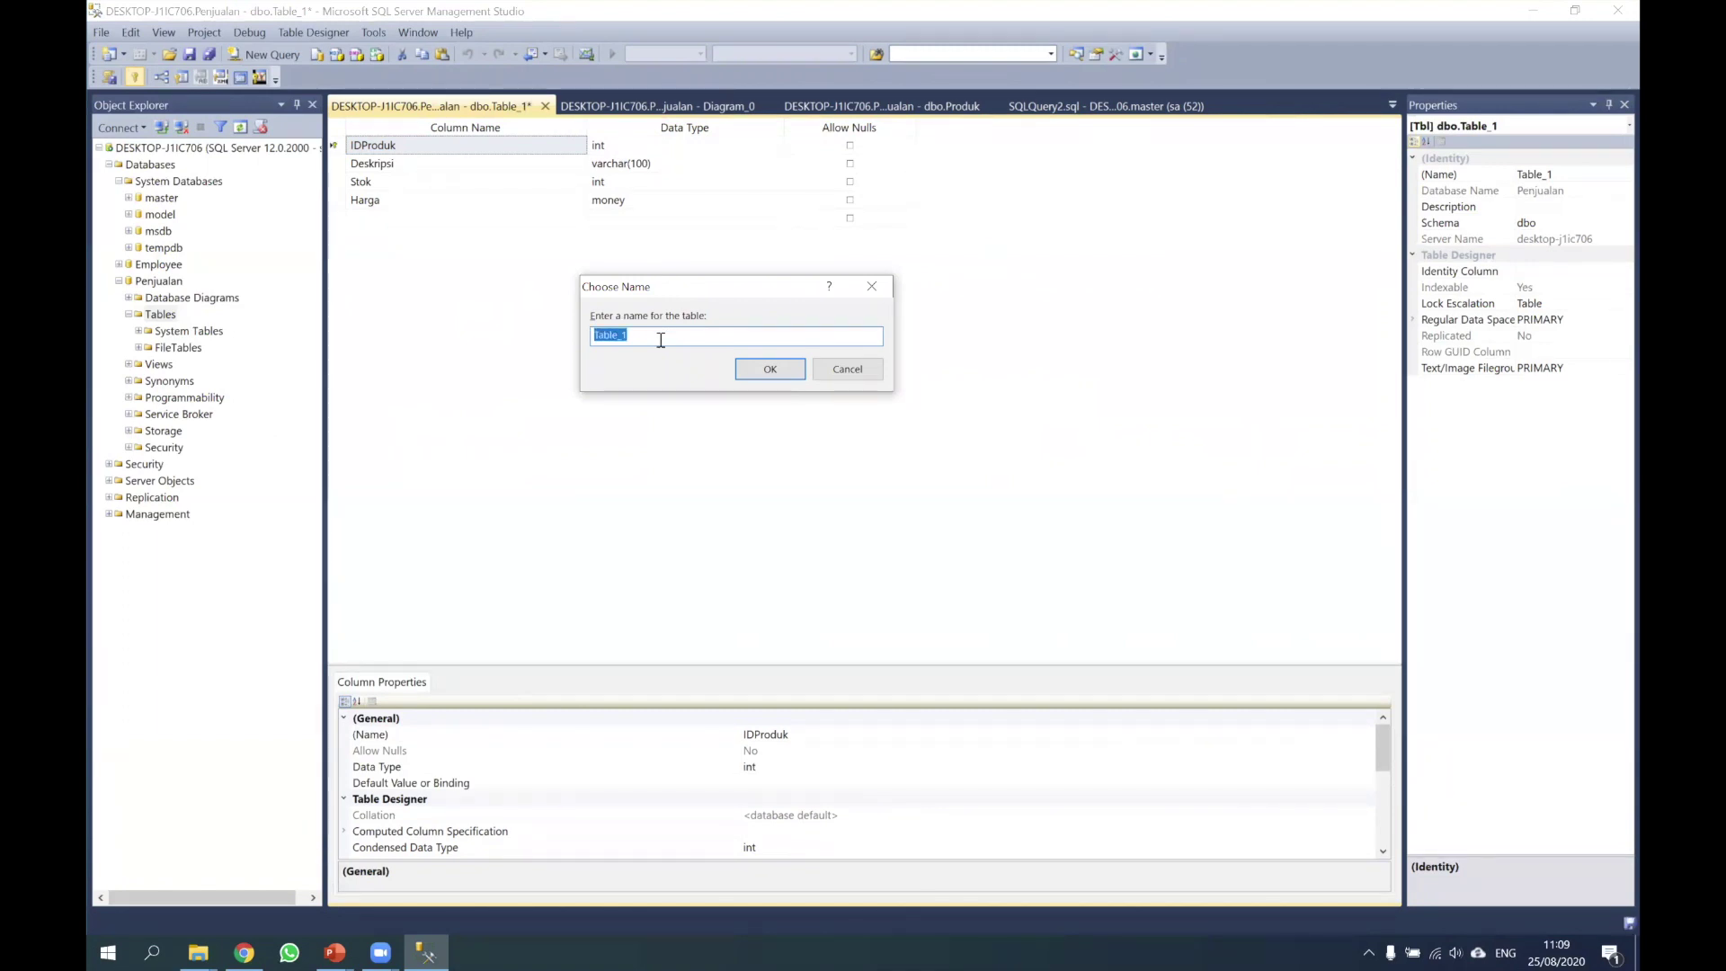
left_click_drag(659, 290, 645, 291)
type("Produk")
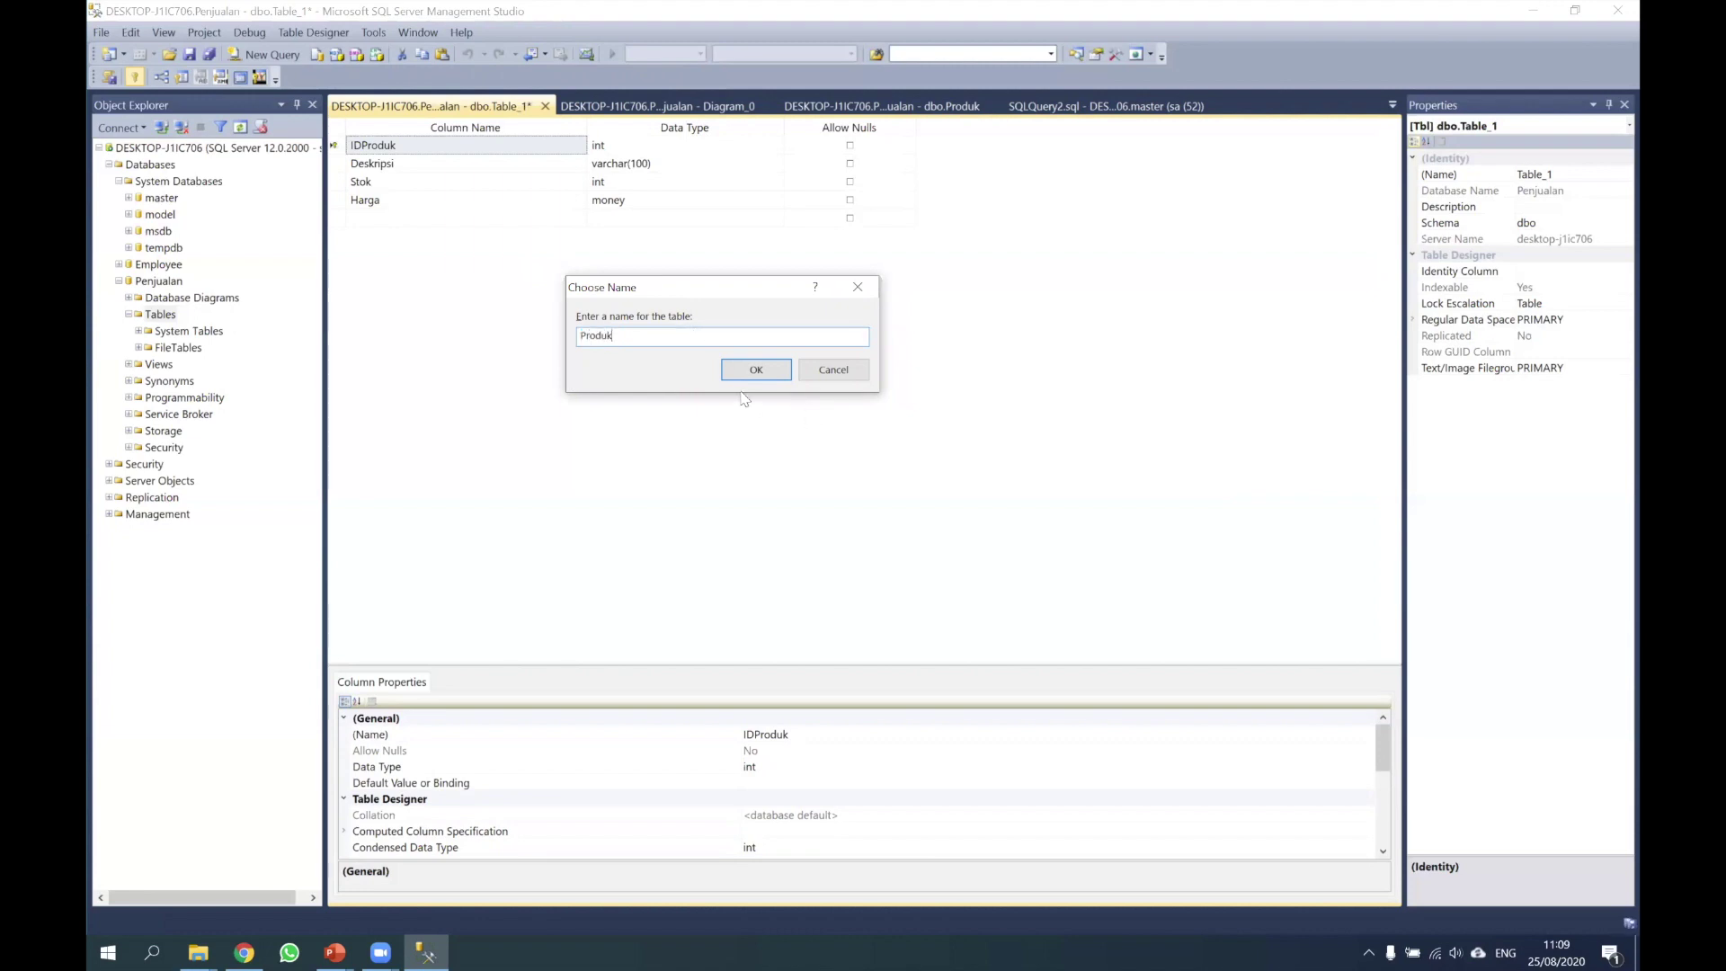
left_click(737, 372)
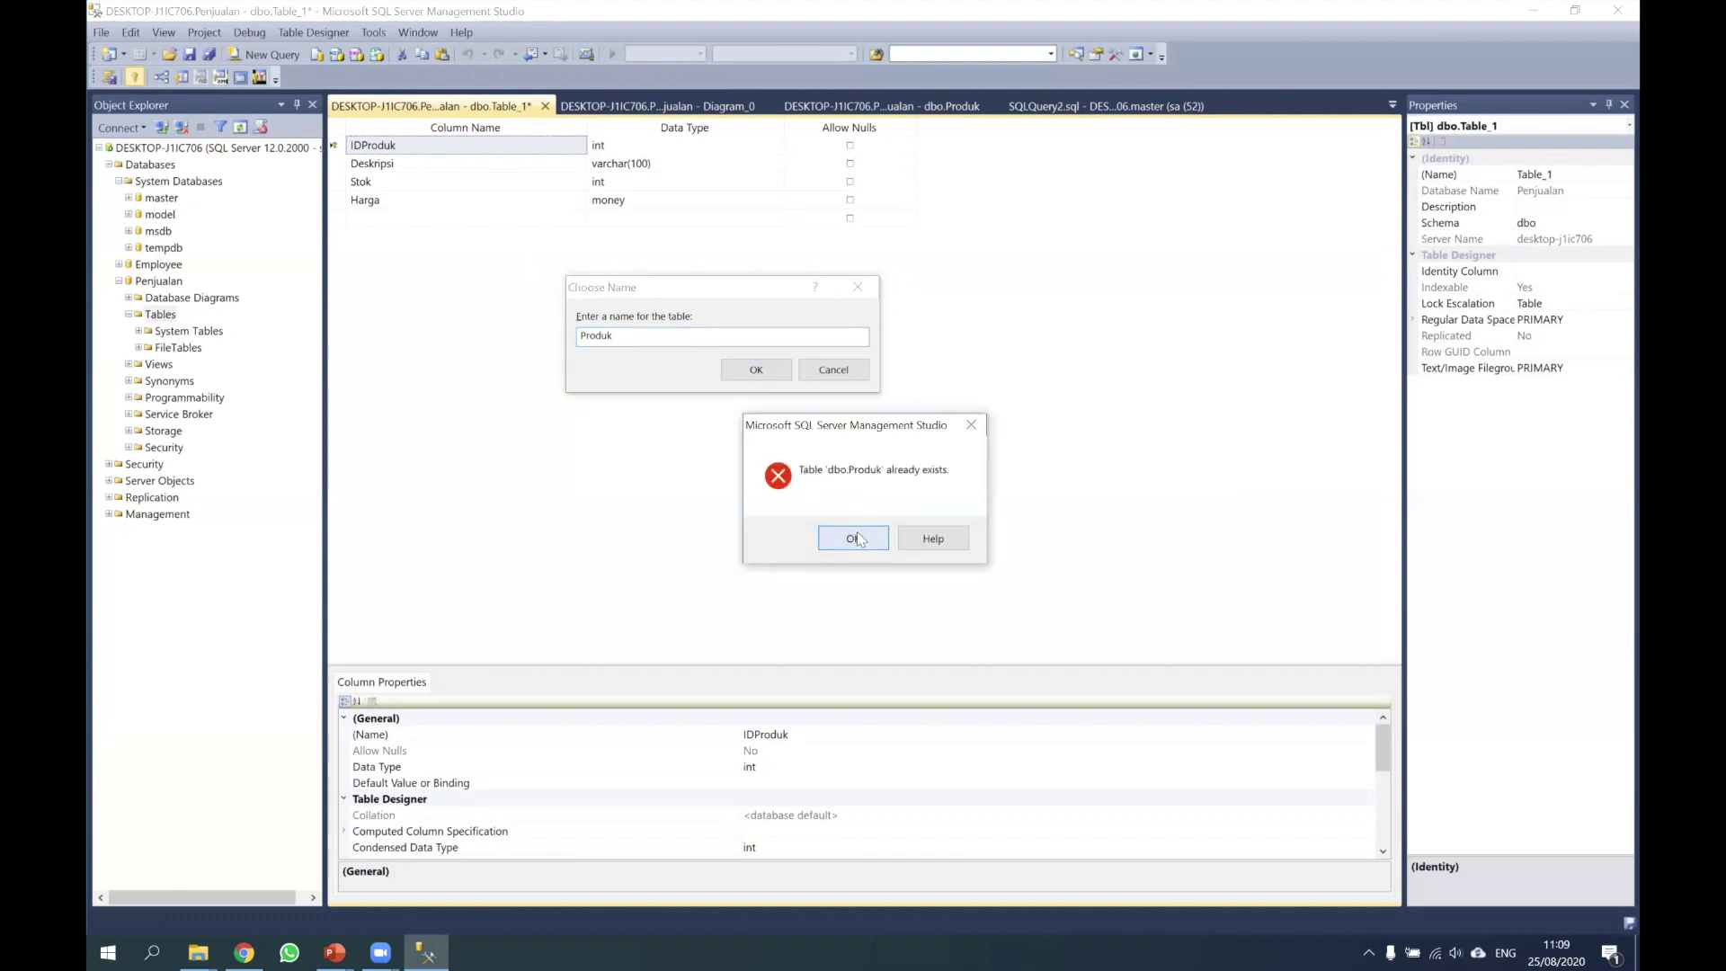
left_click(854, 537)
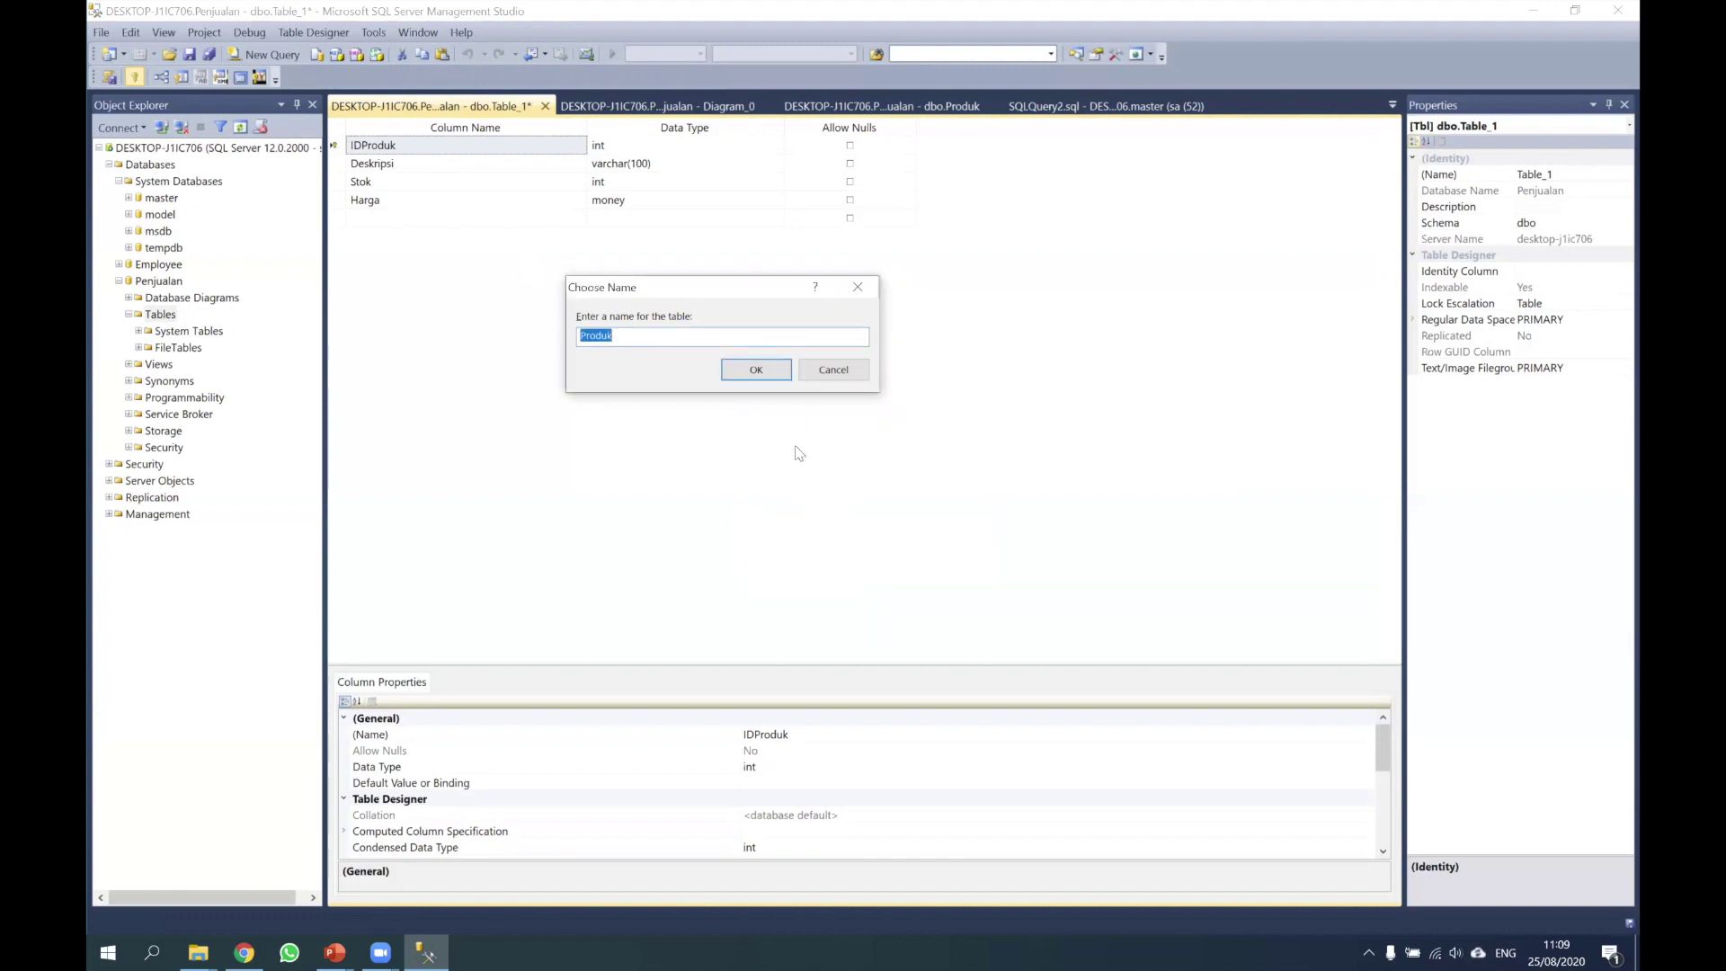
left_click(841, 370)
left_click(1078, 504)
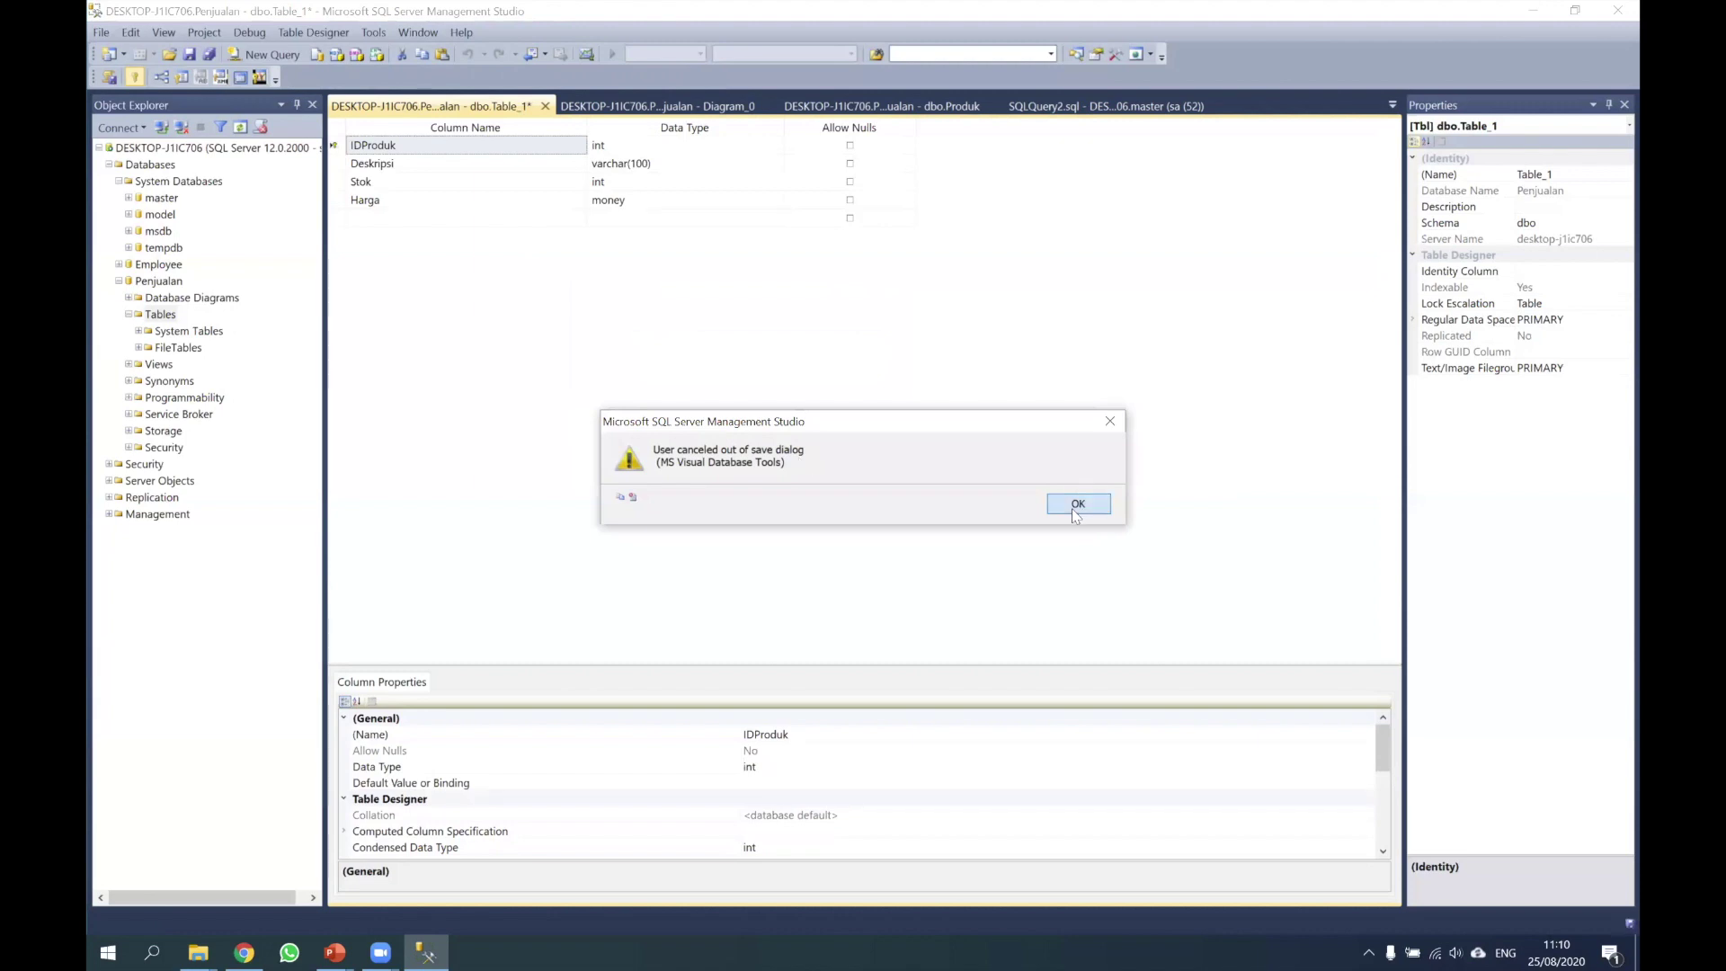
Check the Tables folder of the Penjualan database, including System Tables and FileTables, for an existing Produk table
left_click(139, 331)
left_click(138, 348)
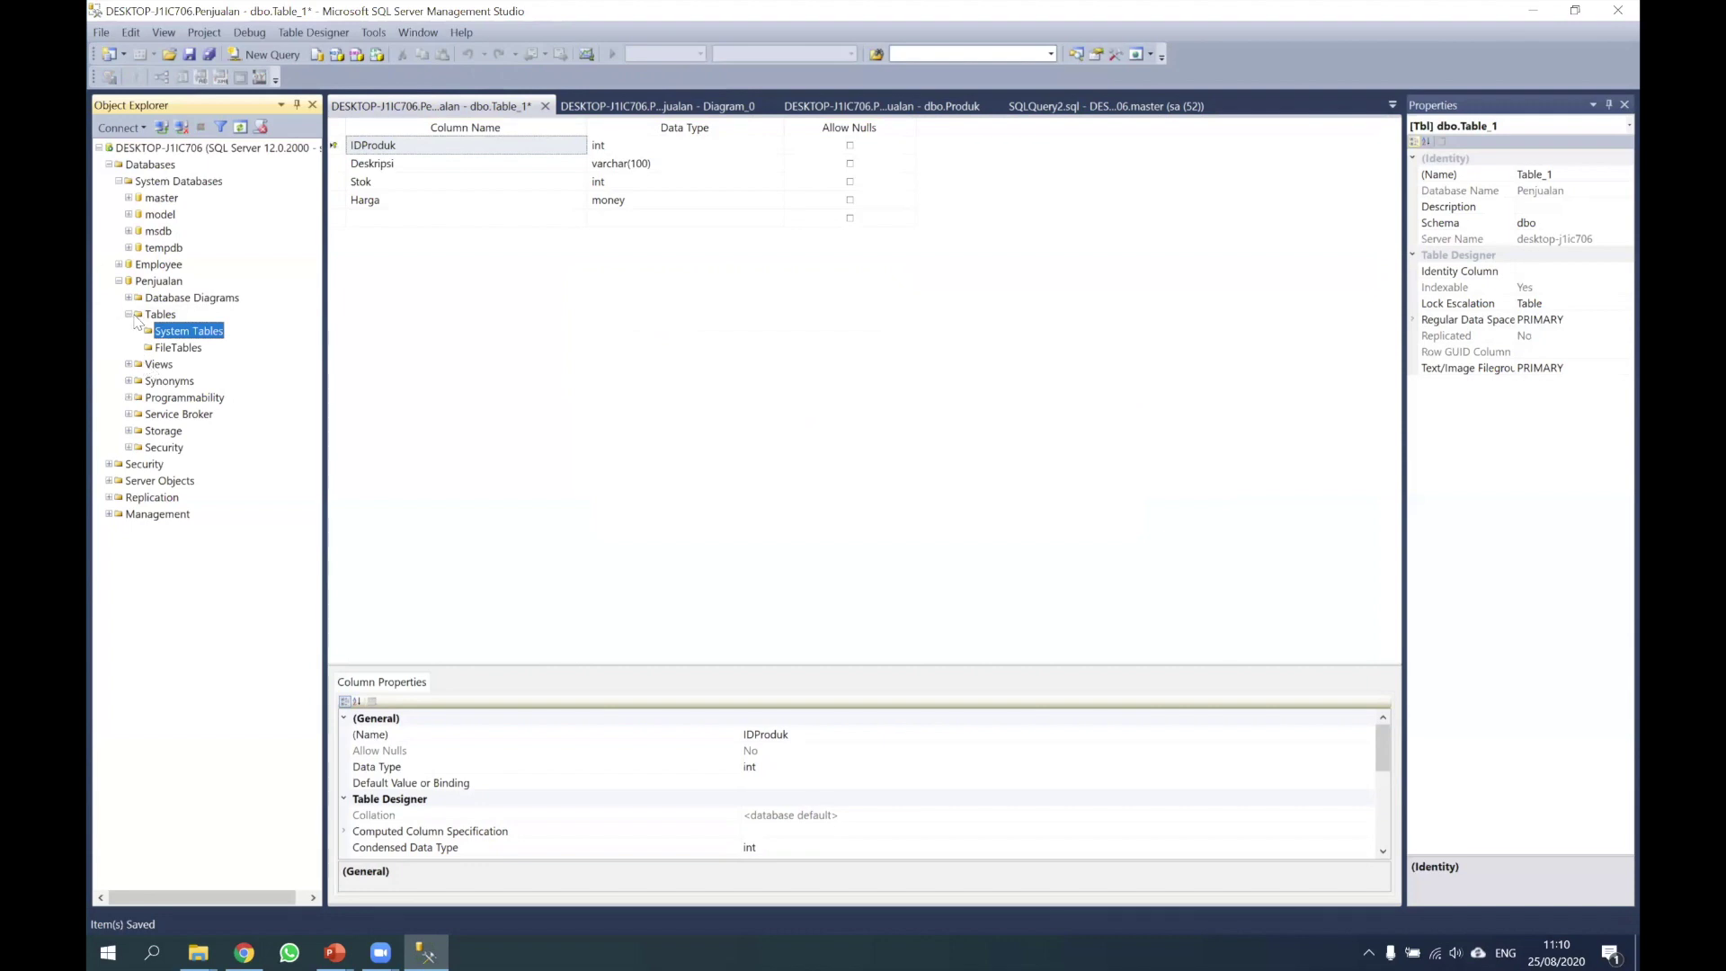
left_click(132, 319)
left_click(132, 319)
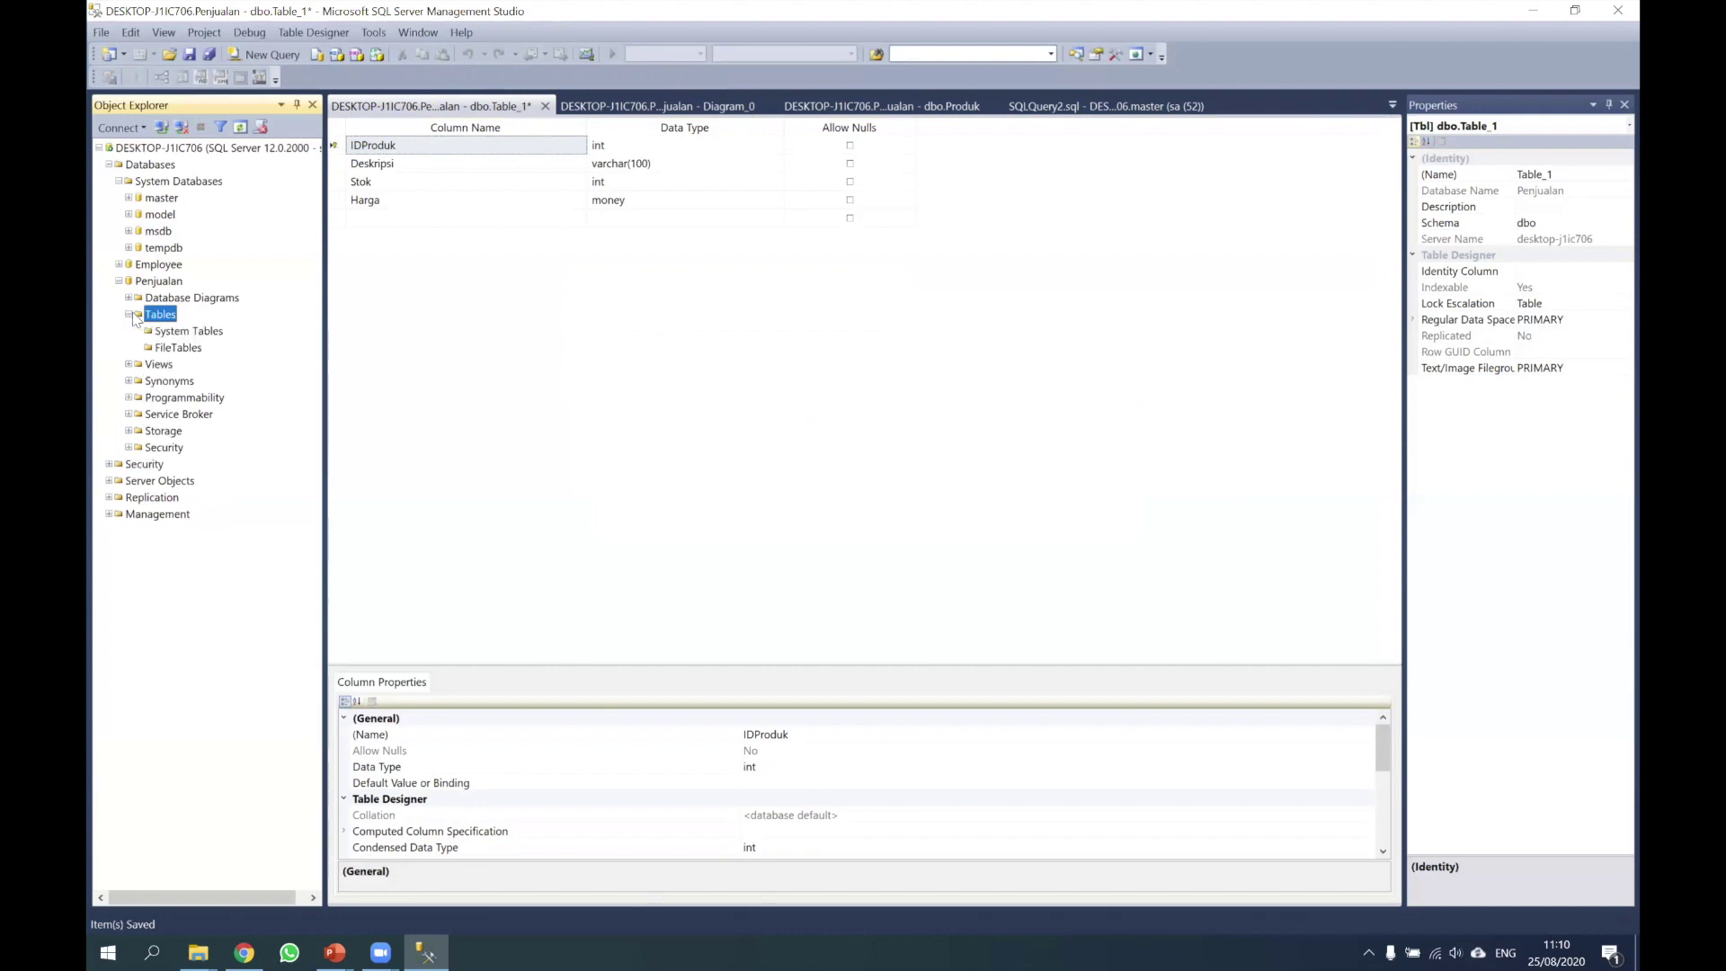
Retry saving the table design with the name Produk
left_click(427, 273)
key("ctrl+s")
type("Produk")
left_click(893, 506)
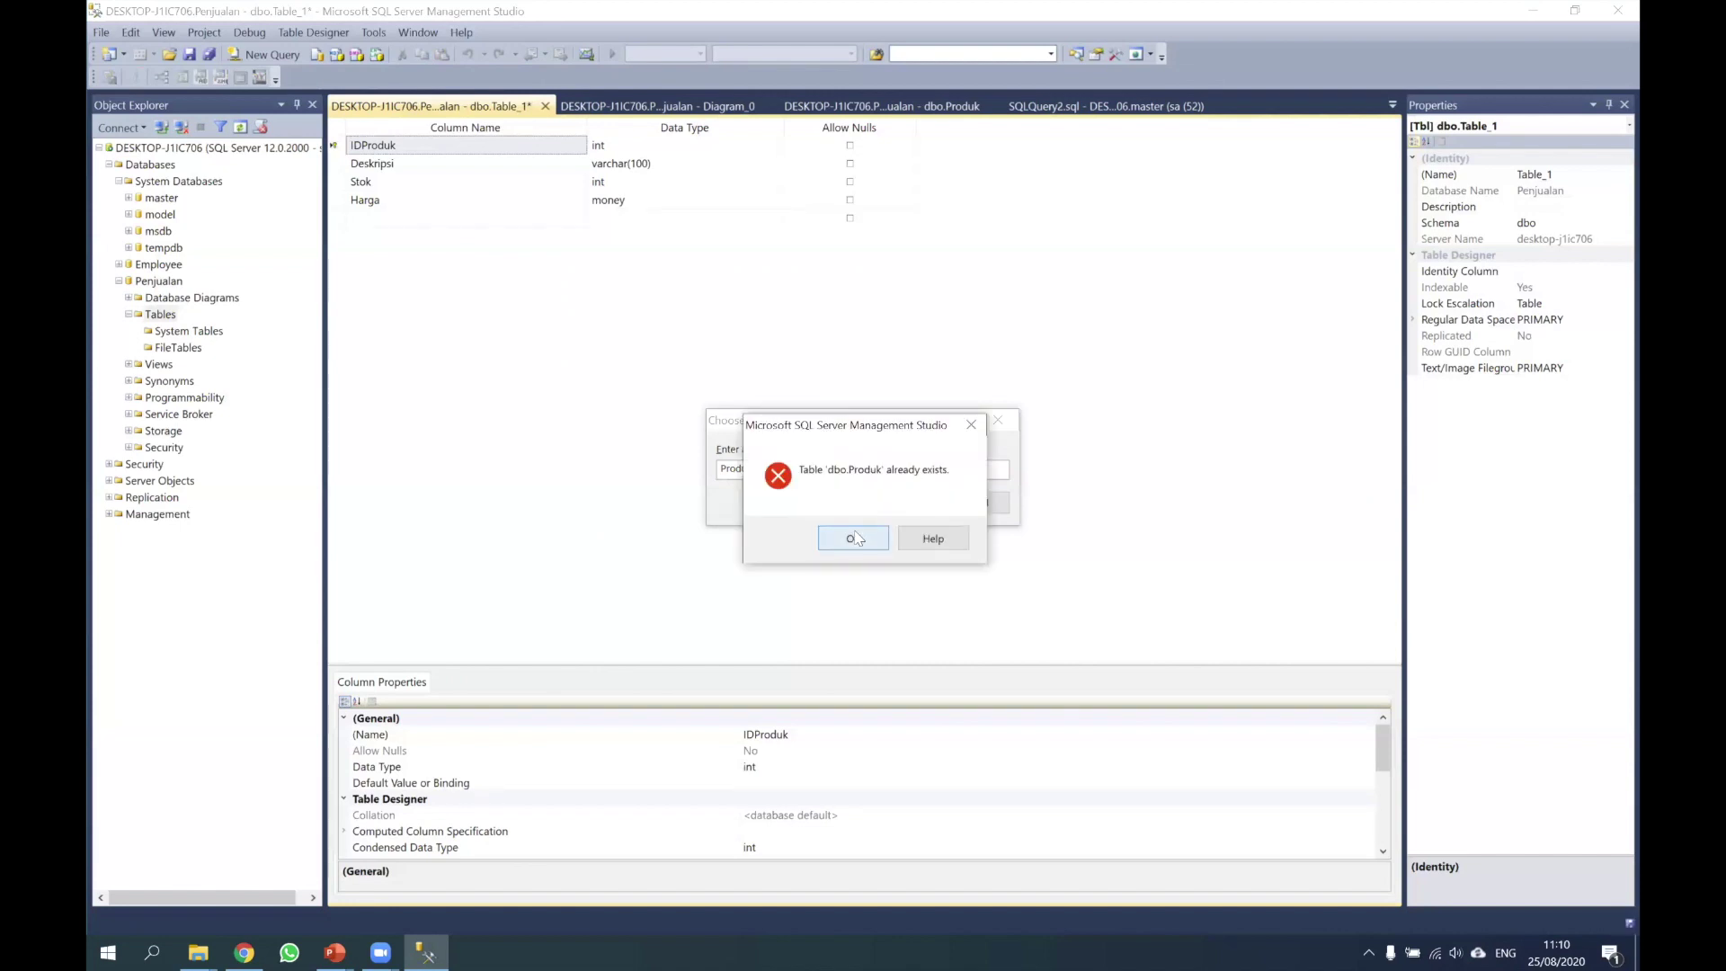
left_click(853, 538)
left_click(976, 503)
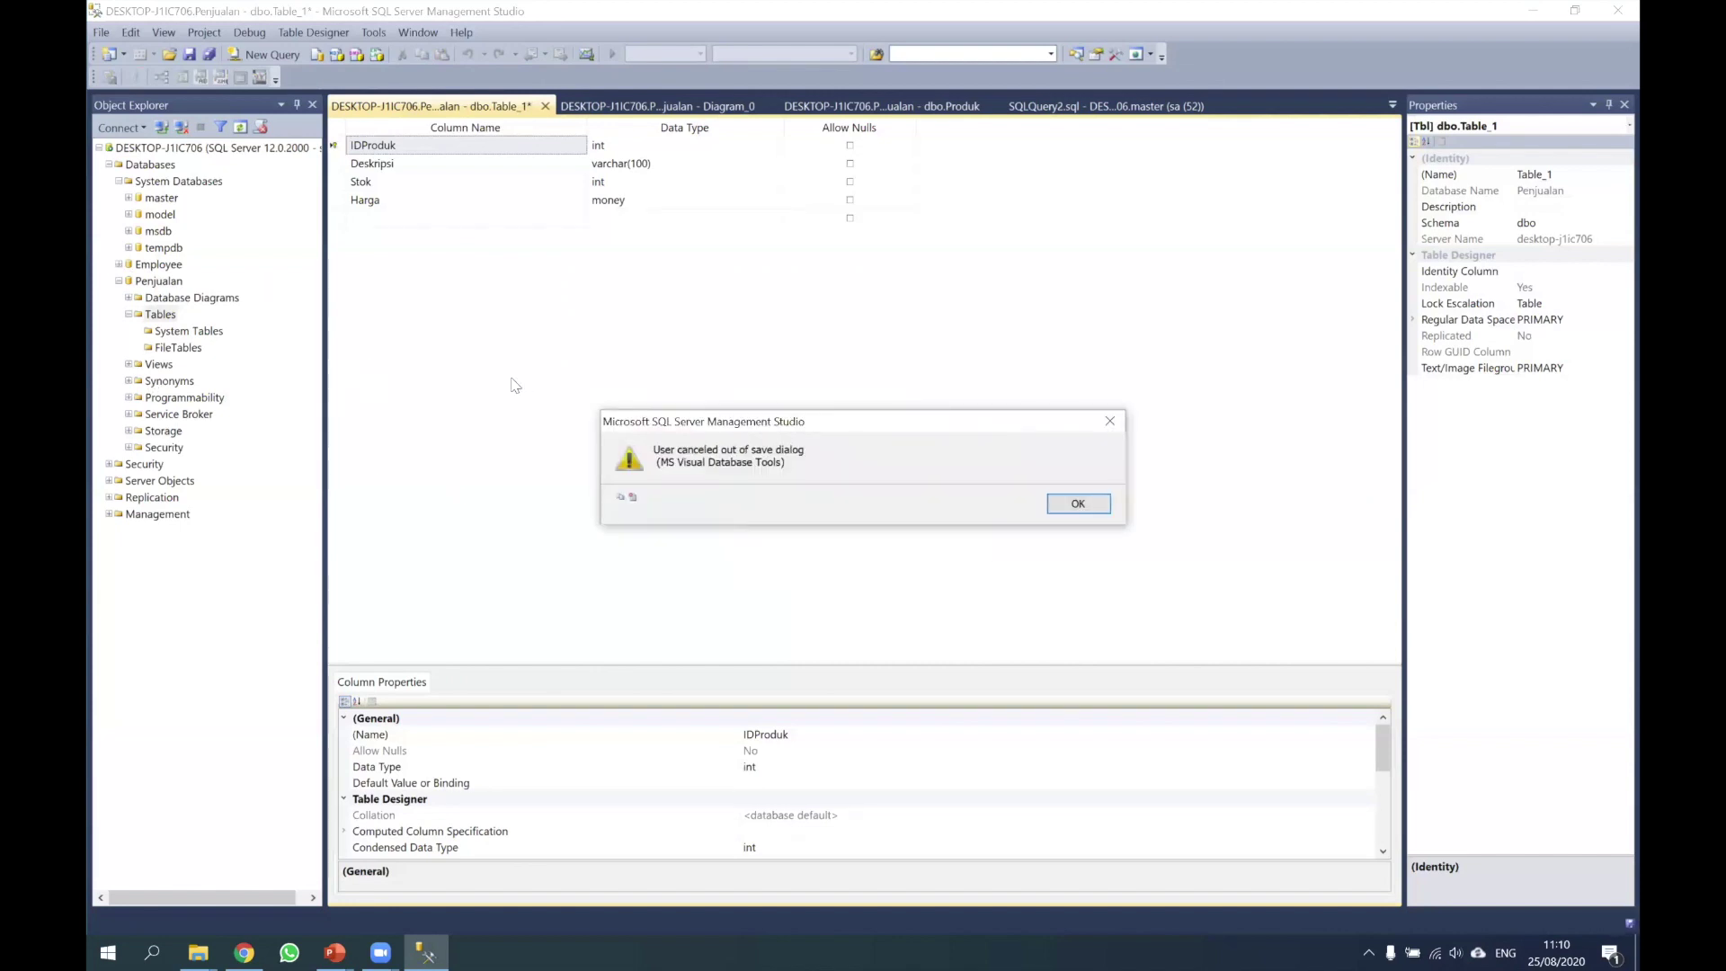
left_click(1078, 508)
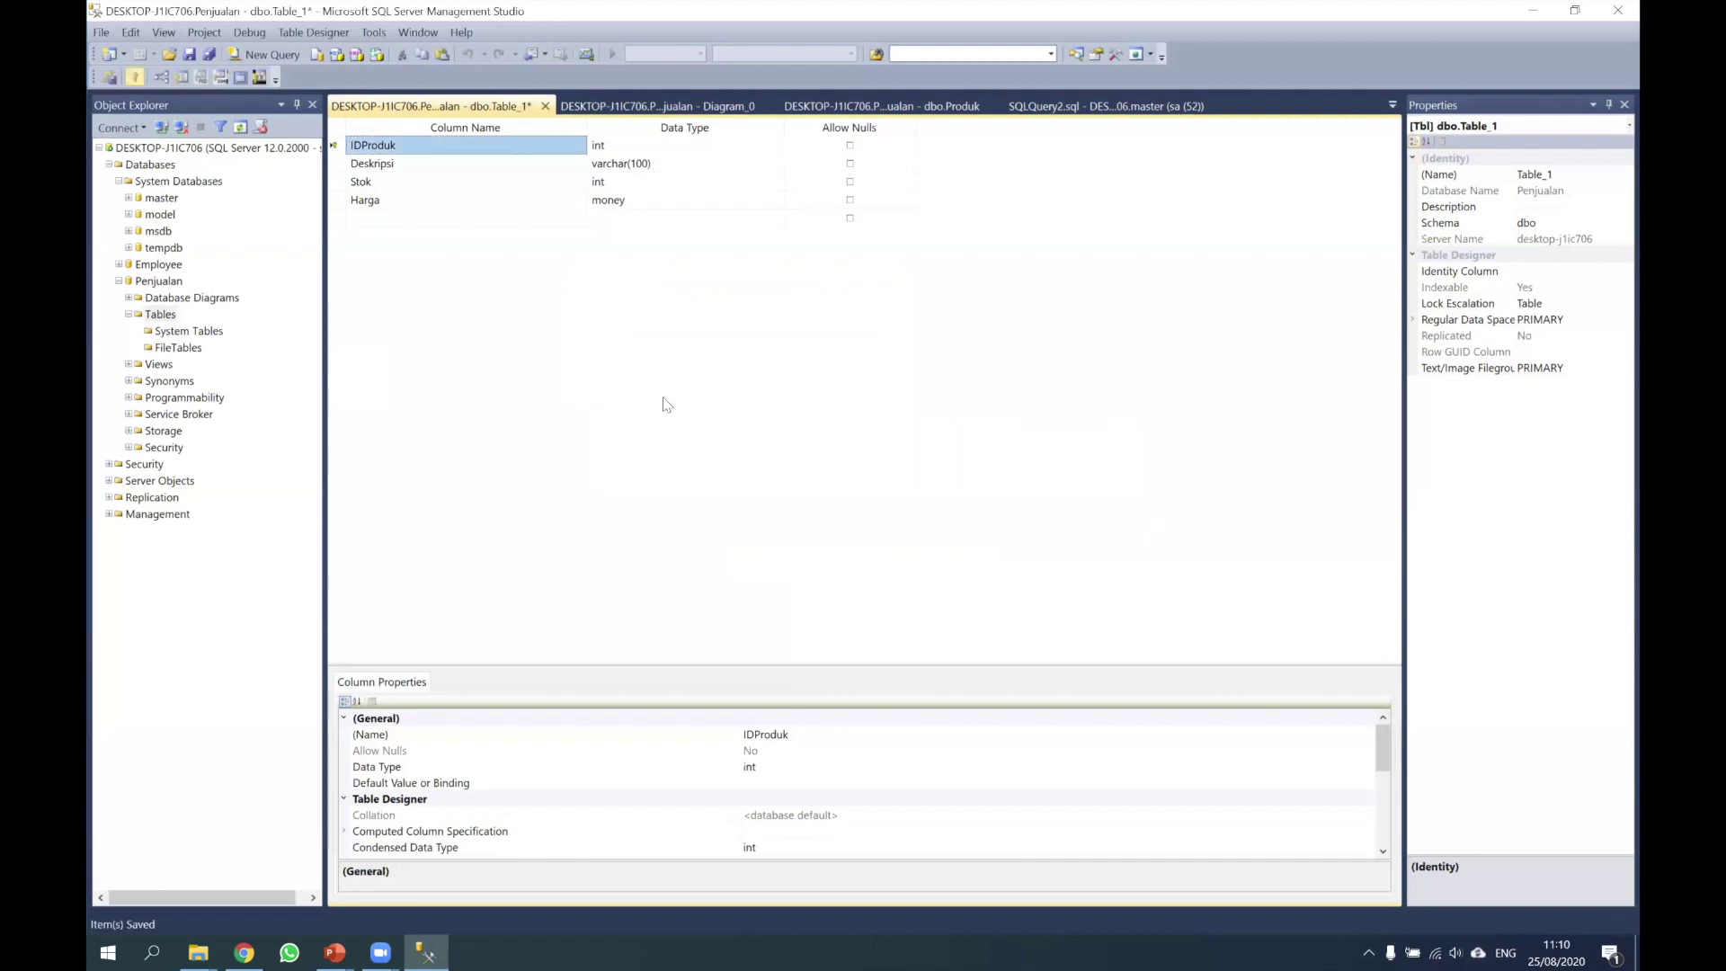
Expand the Employee database and refresh the Tables folder of the Penjualan database
left_click(119, 265)
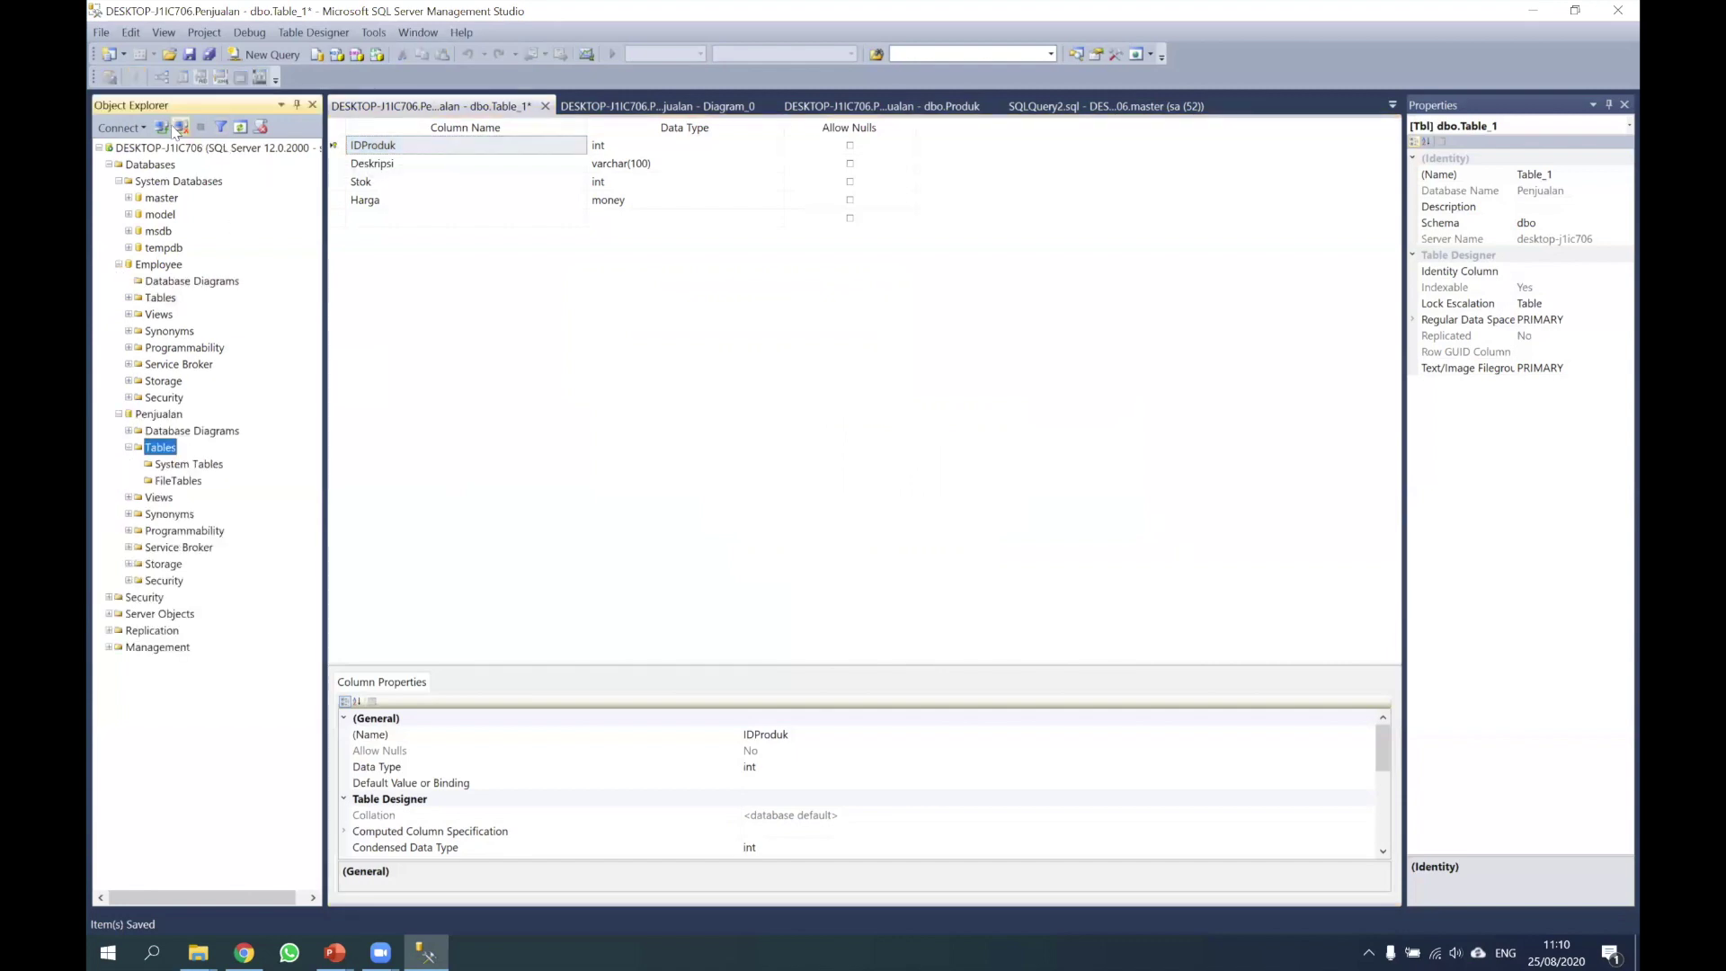
left_click(240, 129)
Attempt once more to save the four-column table in the Penjualan database as Produk
left_click(582, 359)
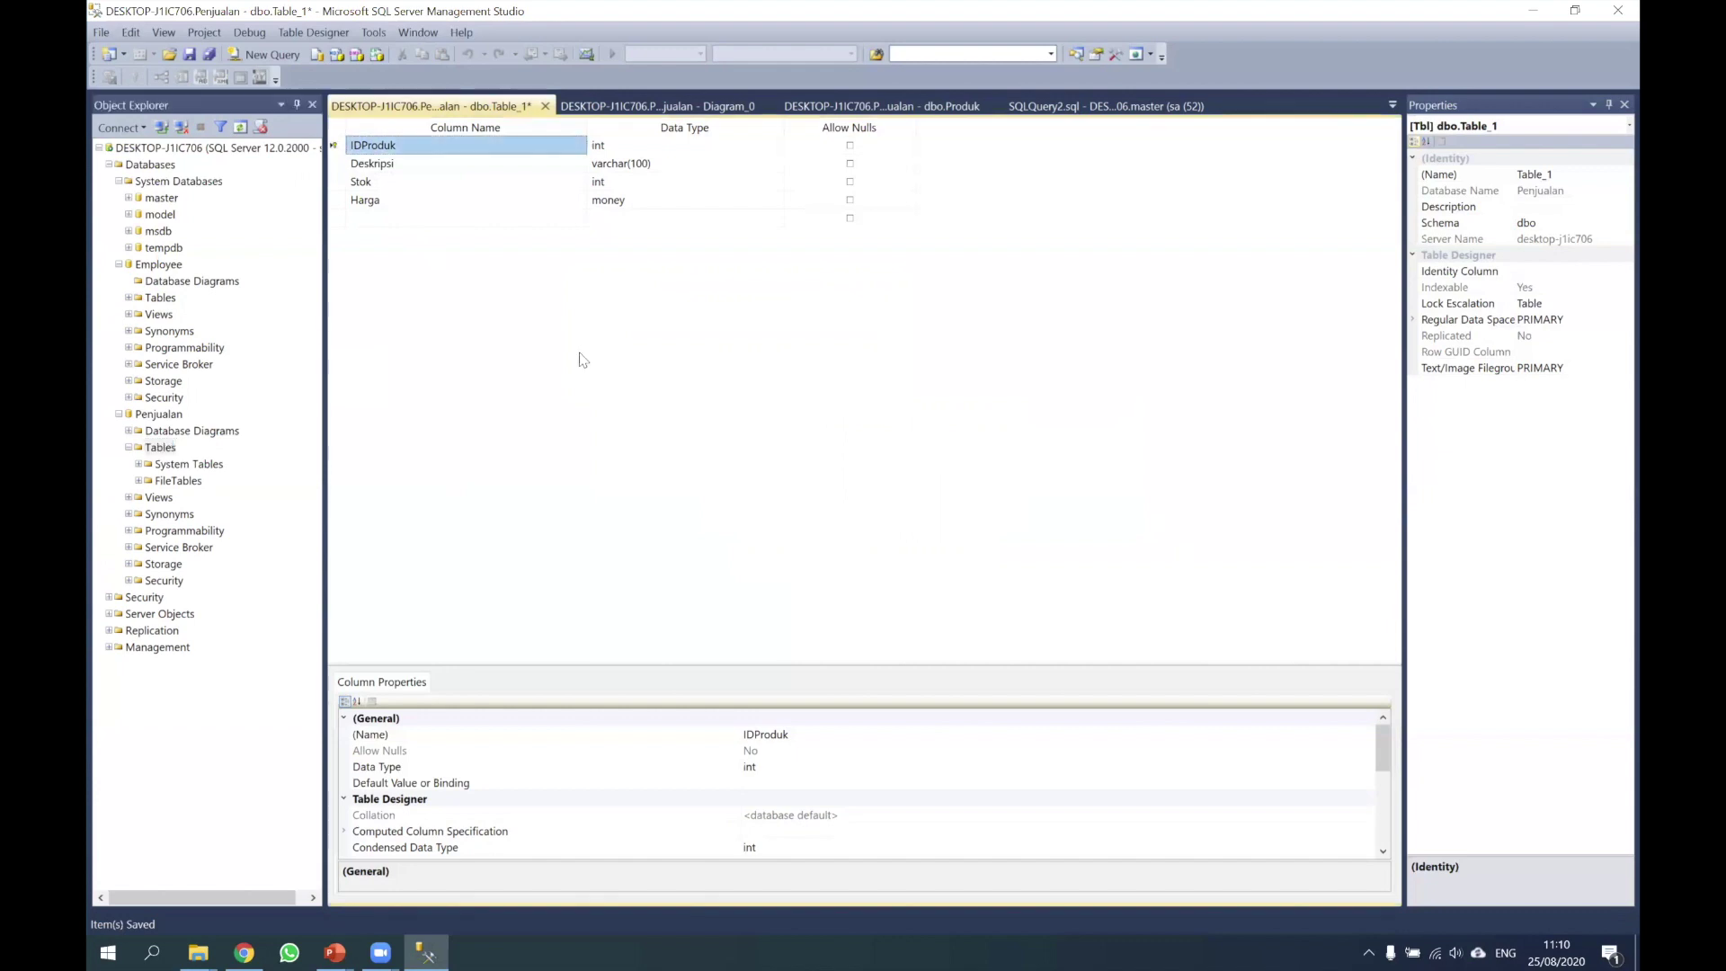
key("ctrl+s")
type("Produk")
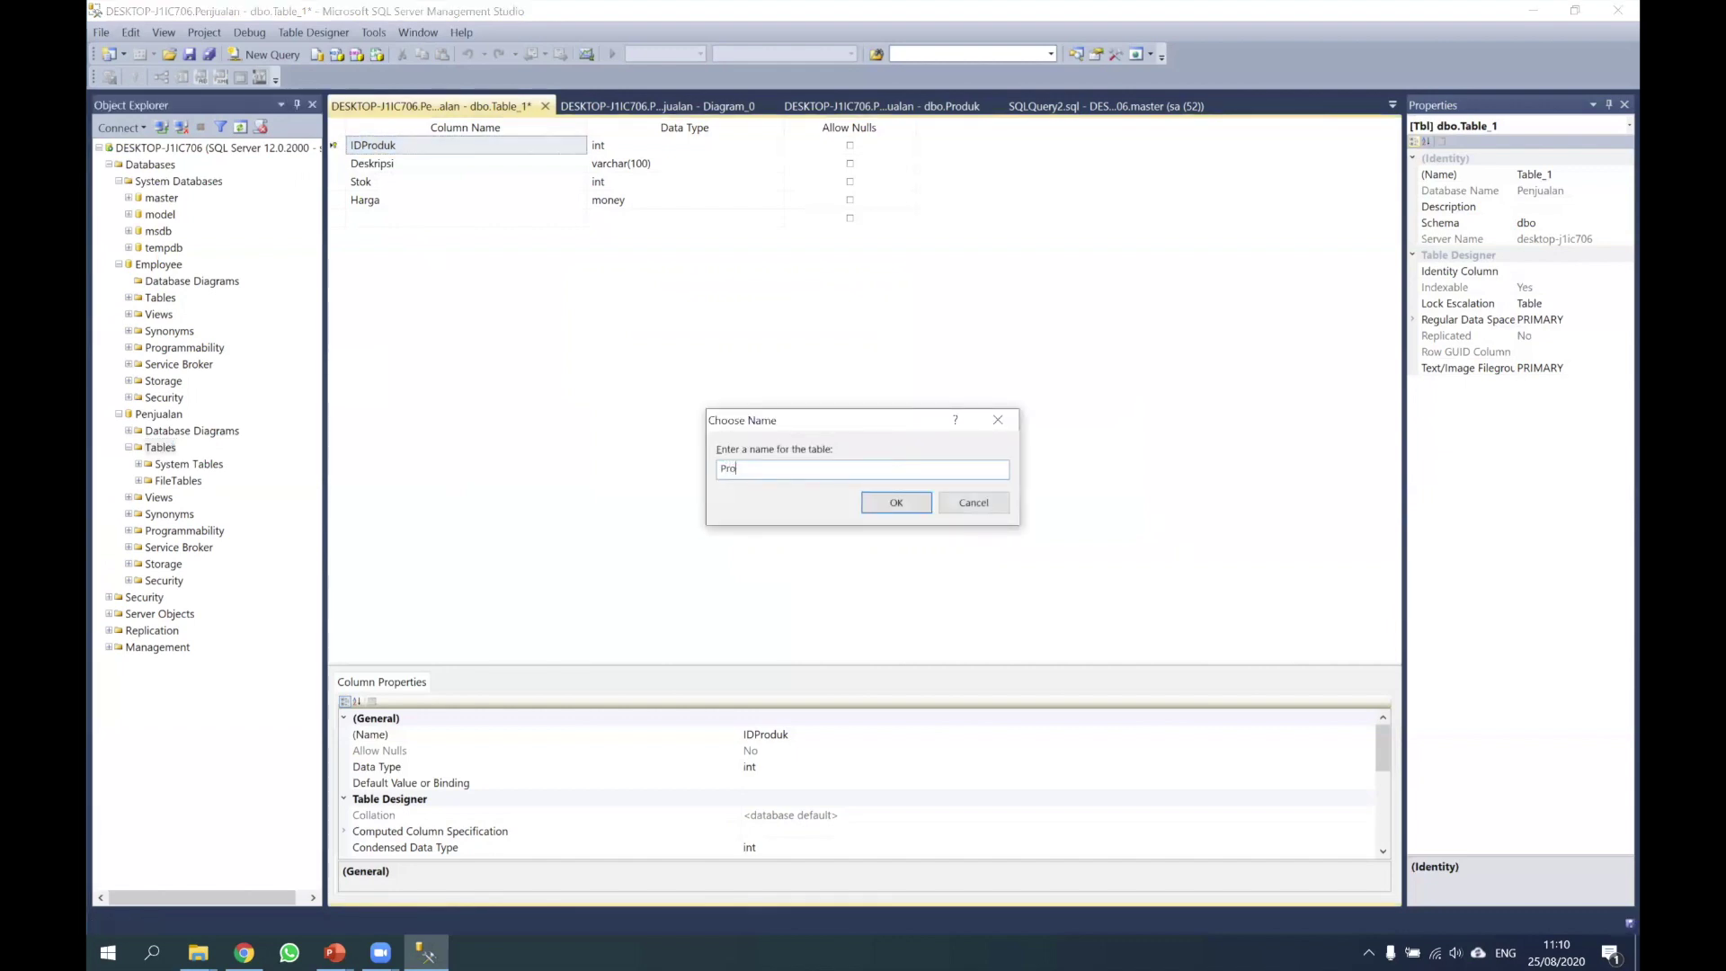
left_click(899, 501)
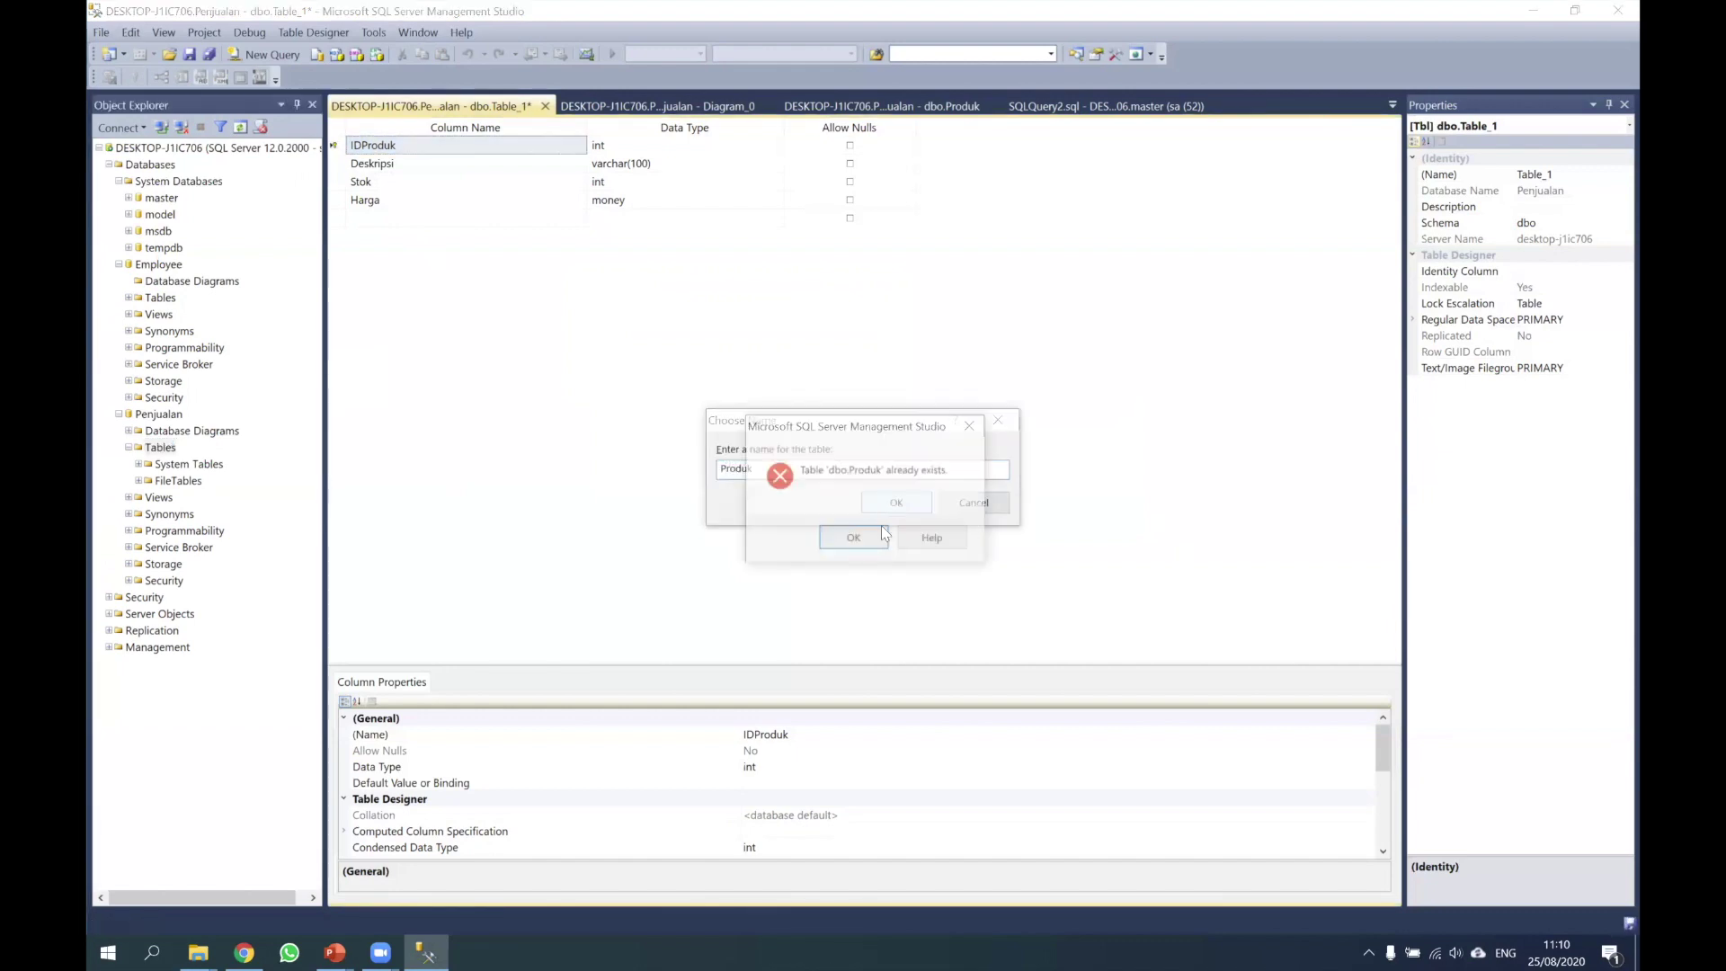
left_click(854, 542)
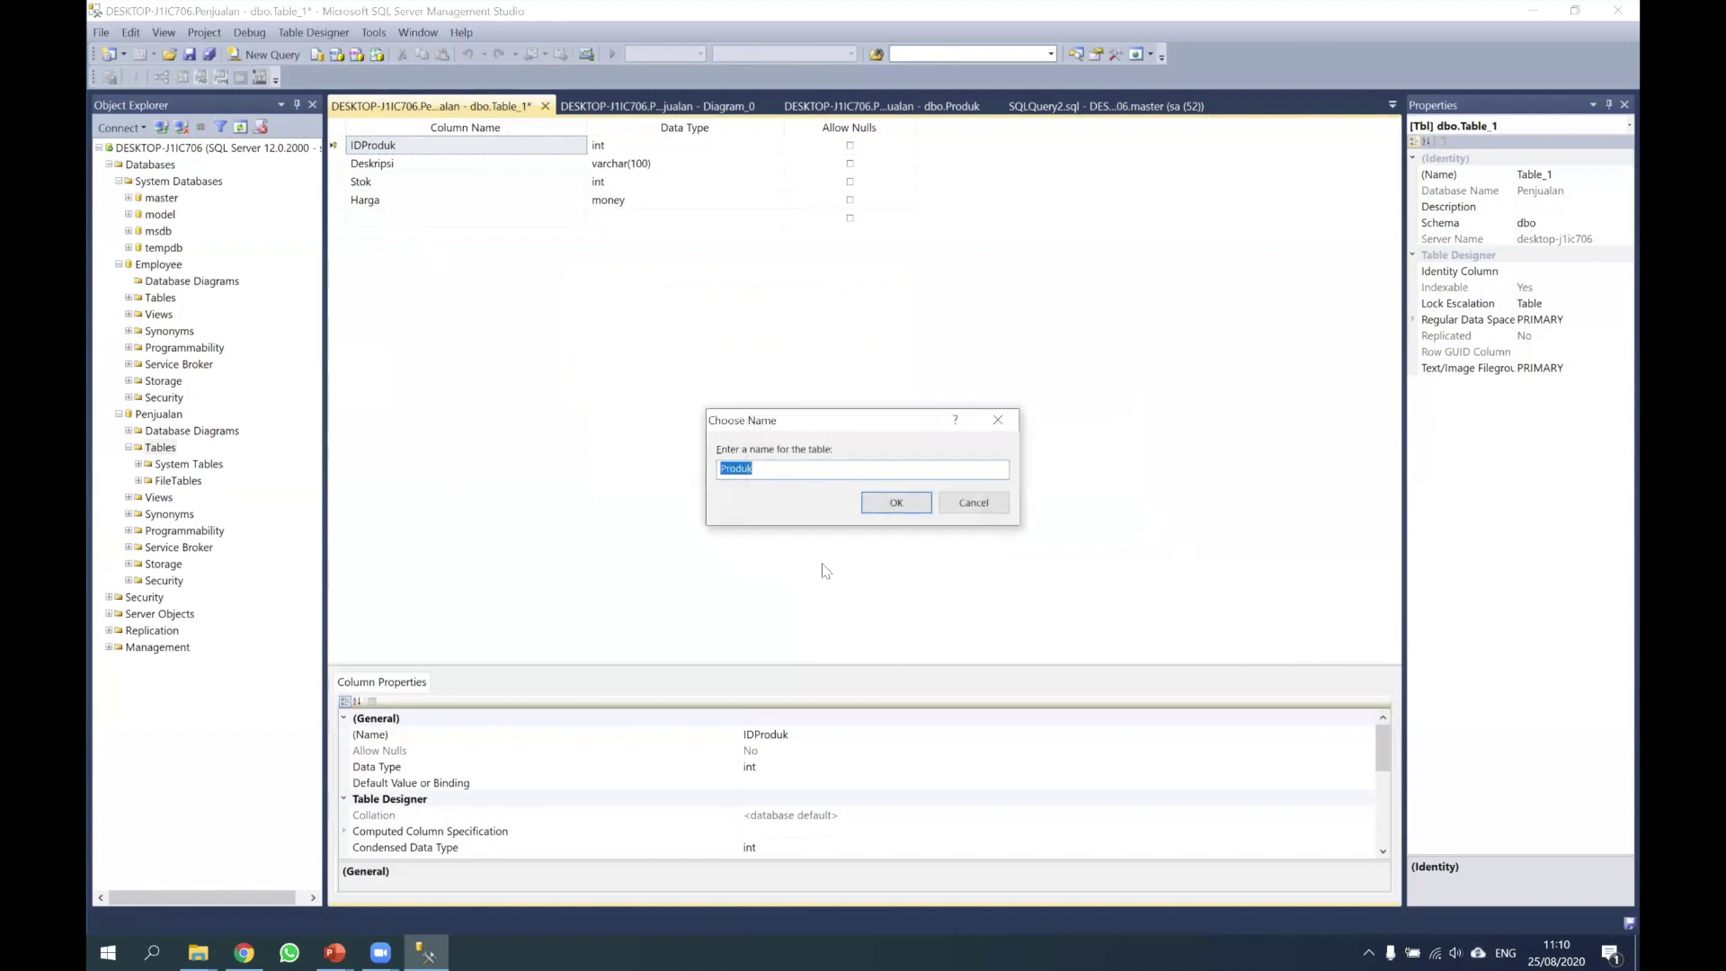
left_click(896, 507)
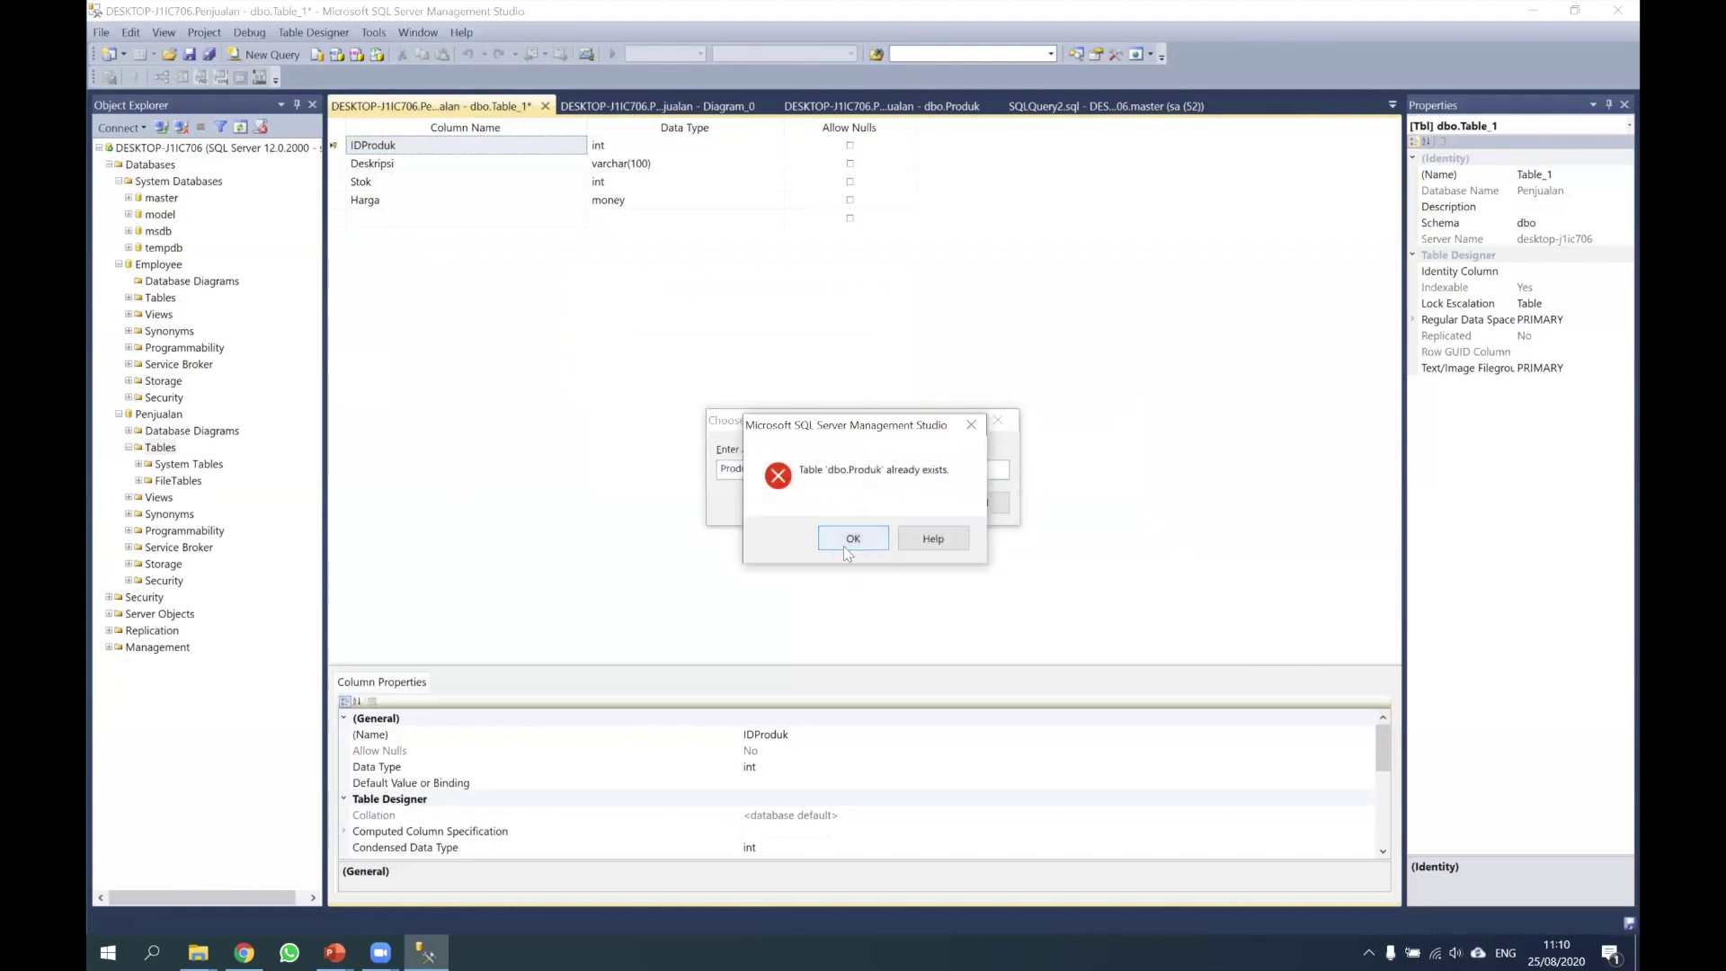
left_click(847, 540)
left_click(945, 501)
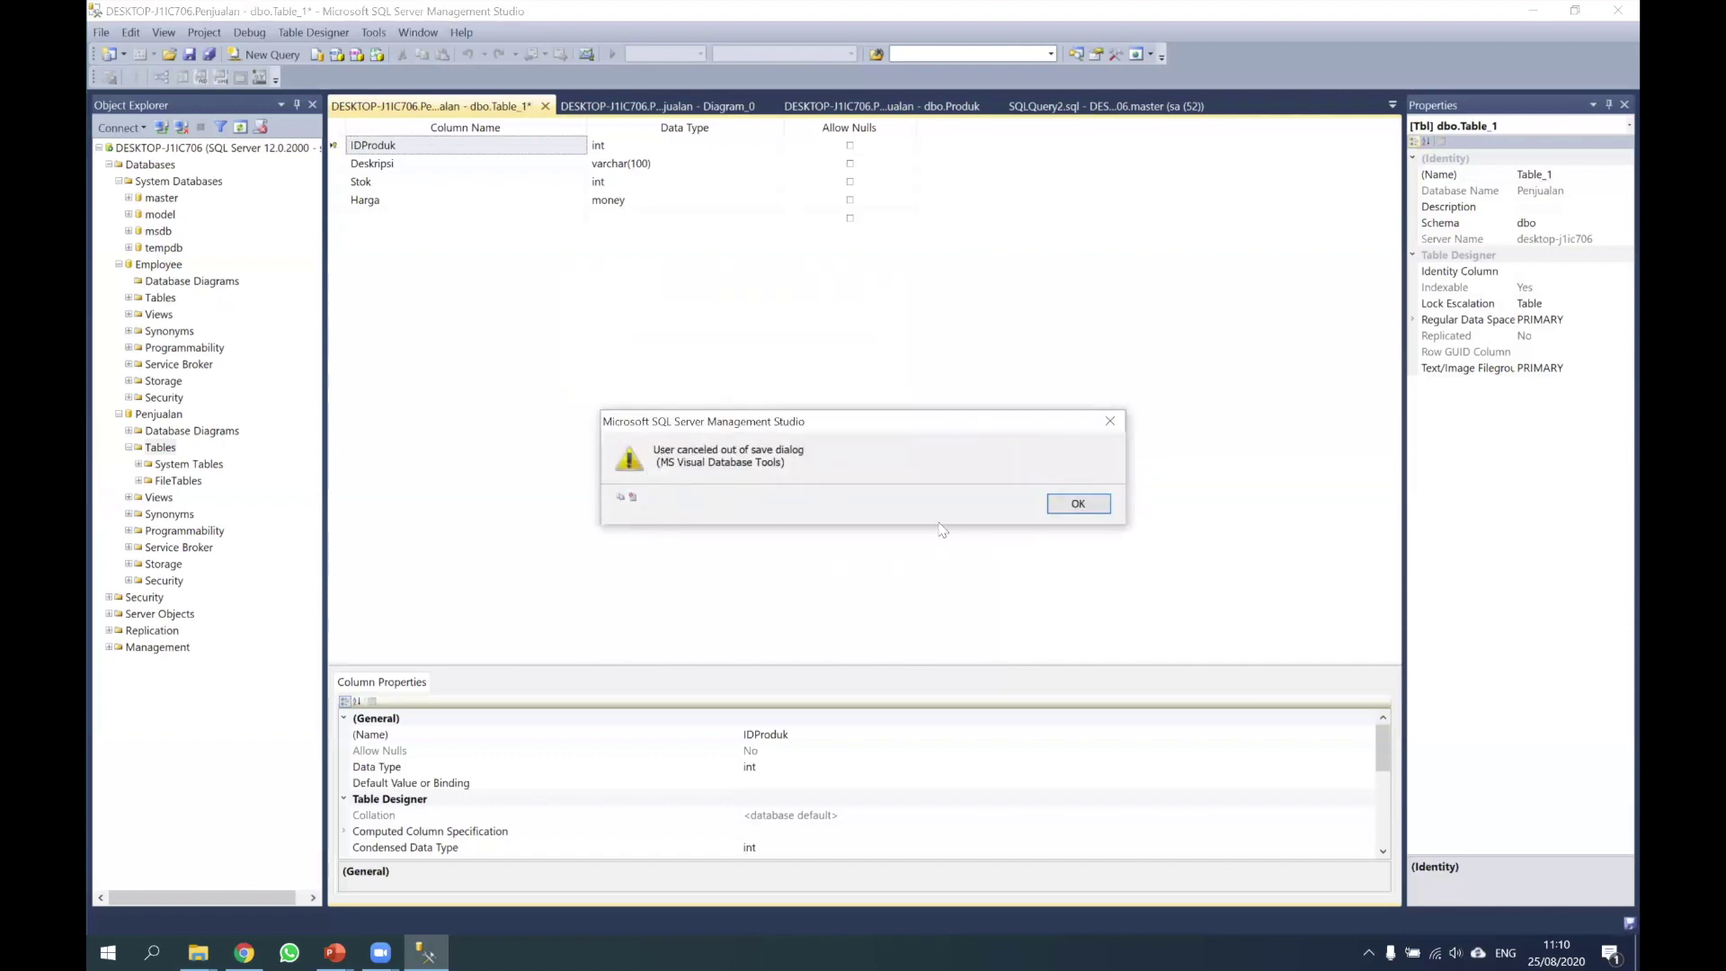
left_click(1067, 506)
Save the four-column table design in the Penjualan database under the name Produk
right_click(155, 447)
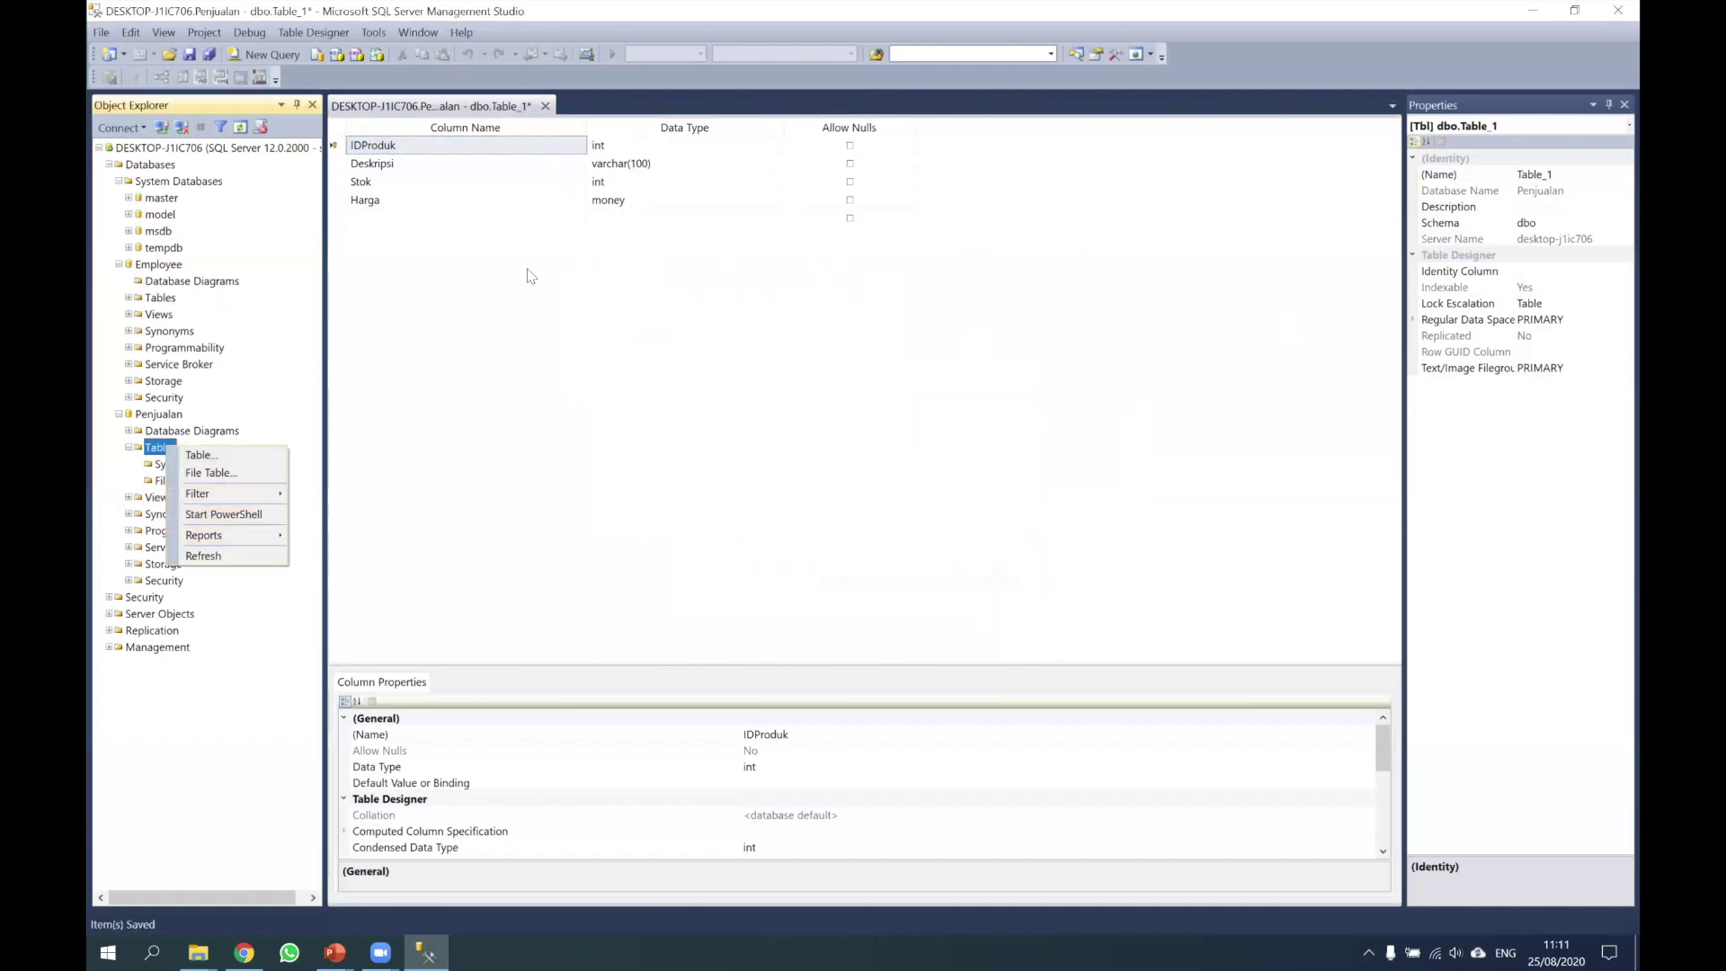
left_click(482, 315)
key("ctrl+s")
type("Produk")
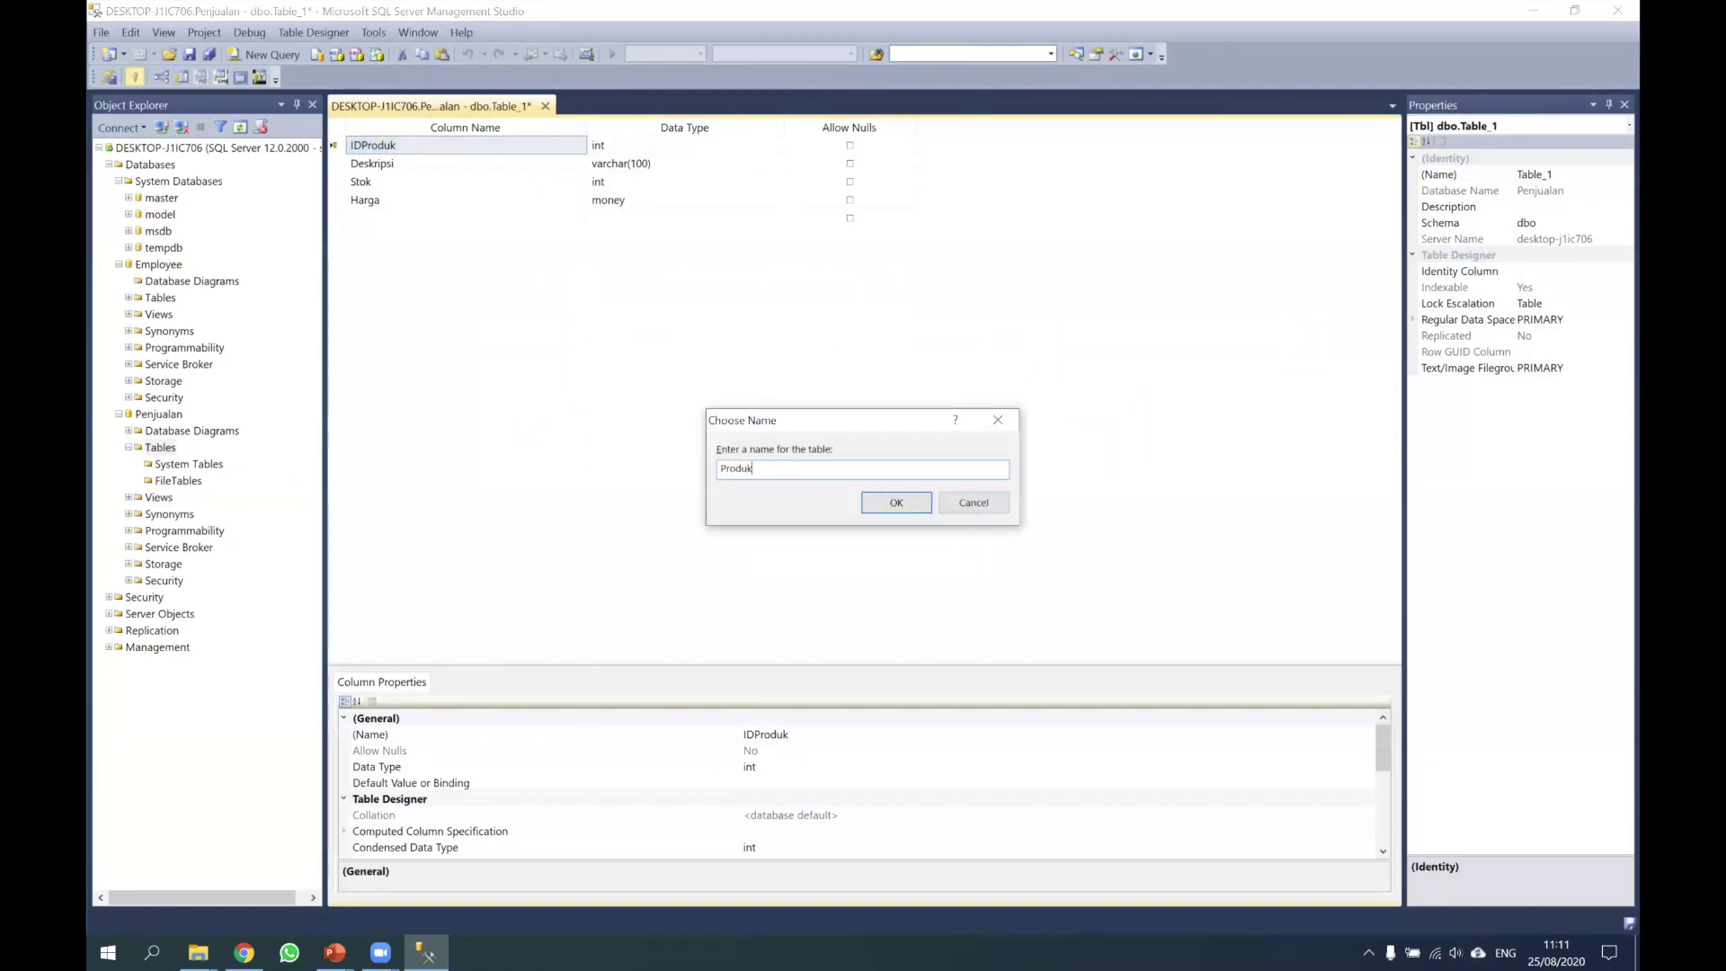
left_click(881, 500)
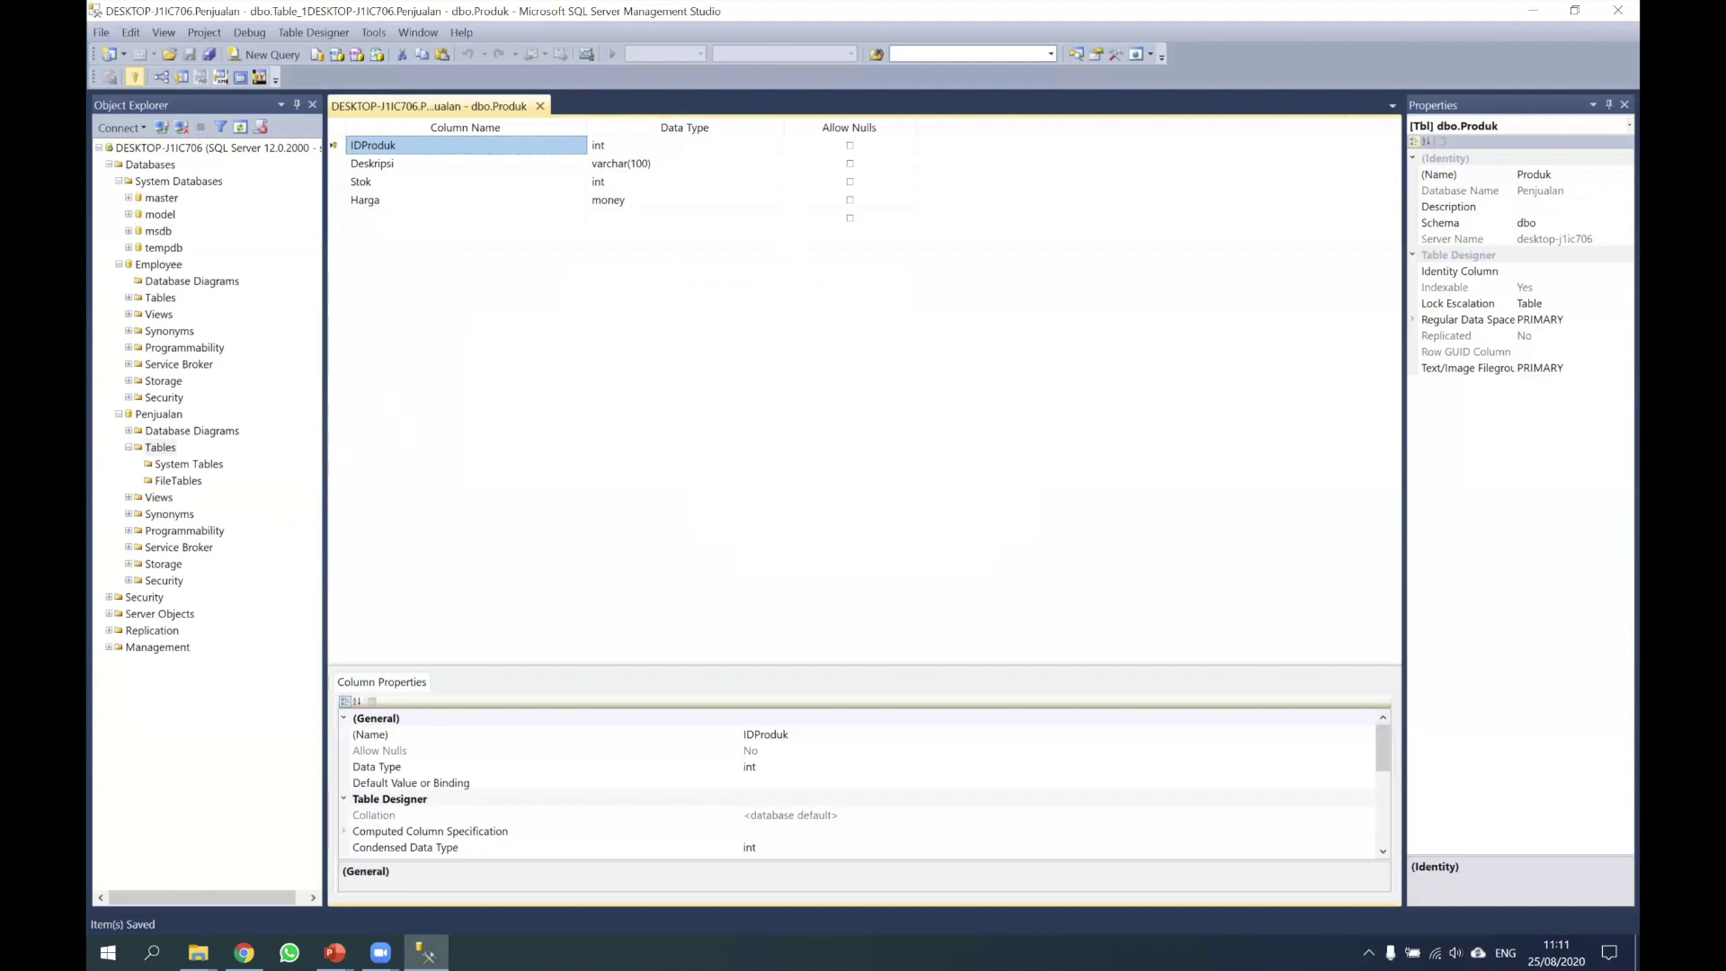
Refresh the Tables folder of the Penjualan database to list the saved Produk table
key("alt+Tab")
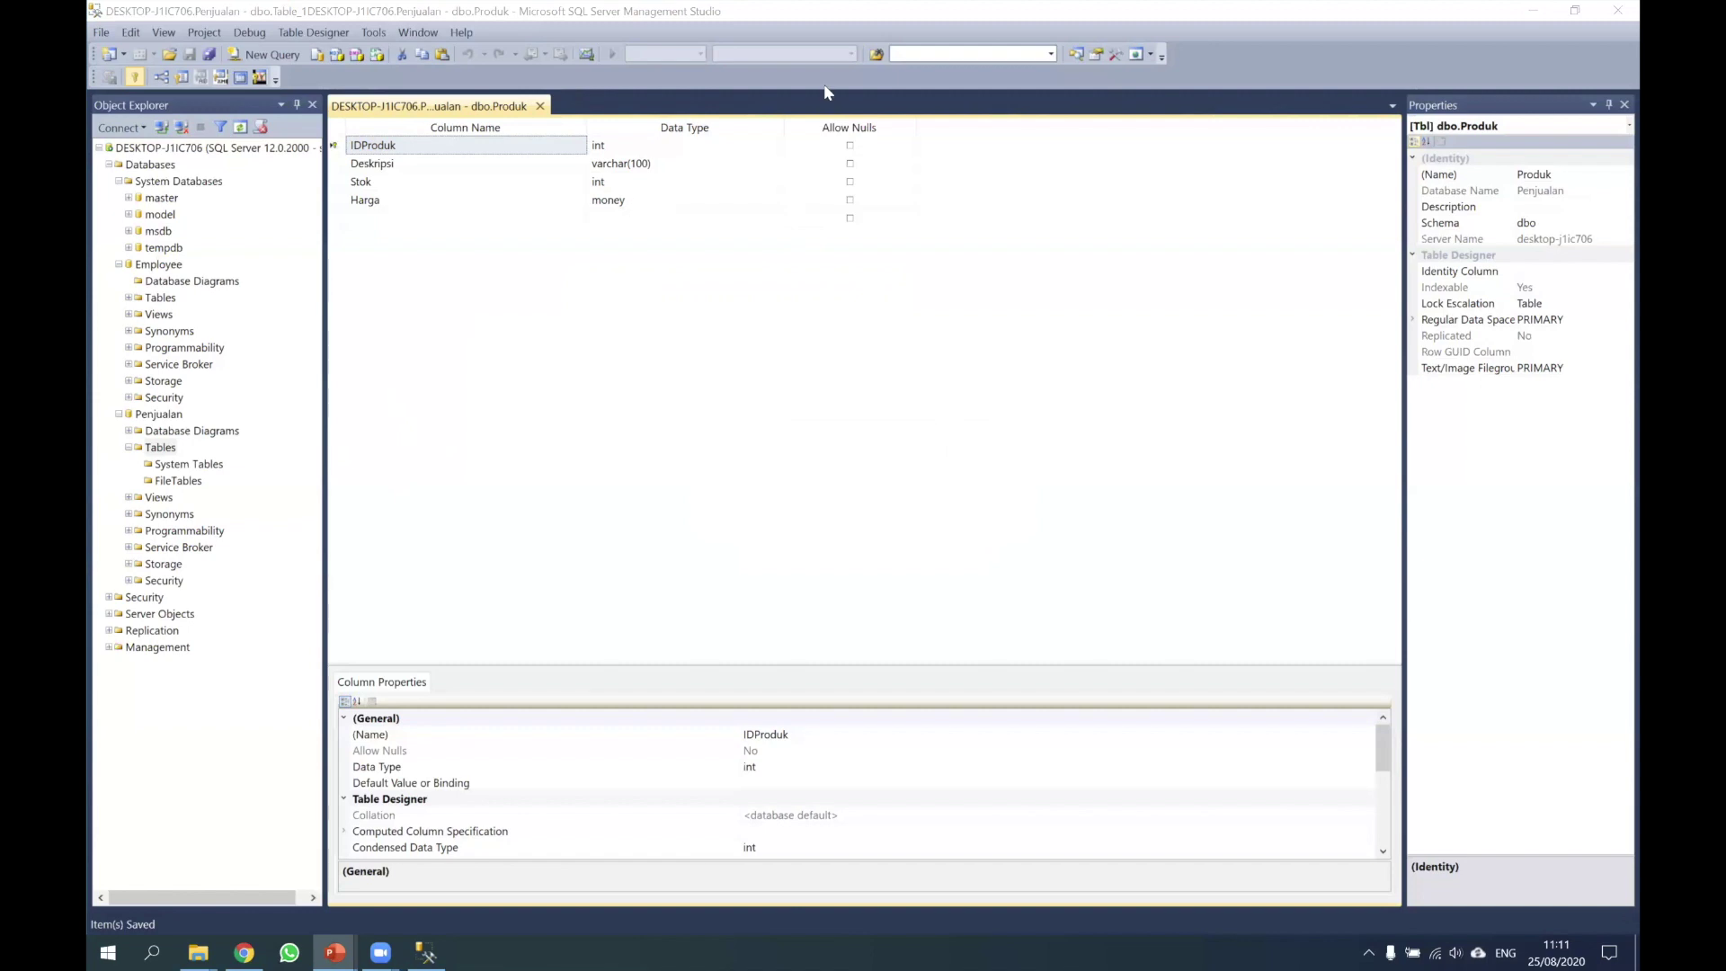
left_click(155, 414)
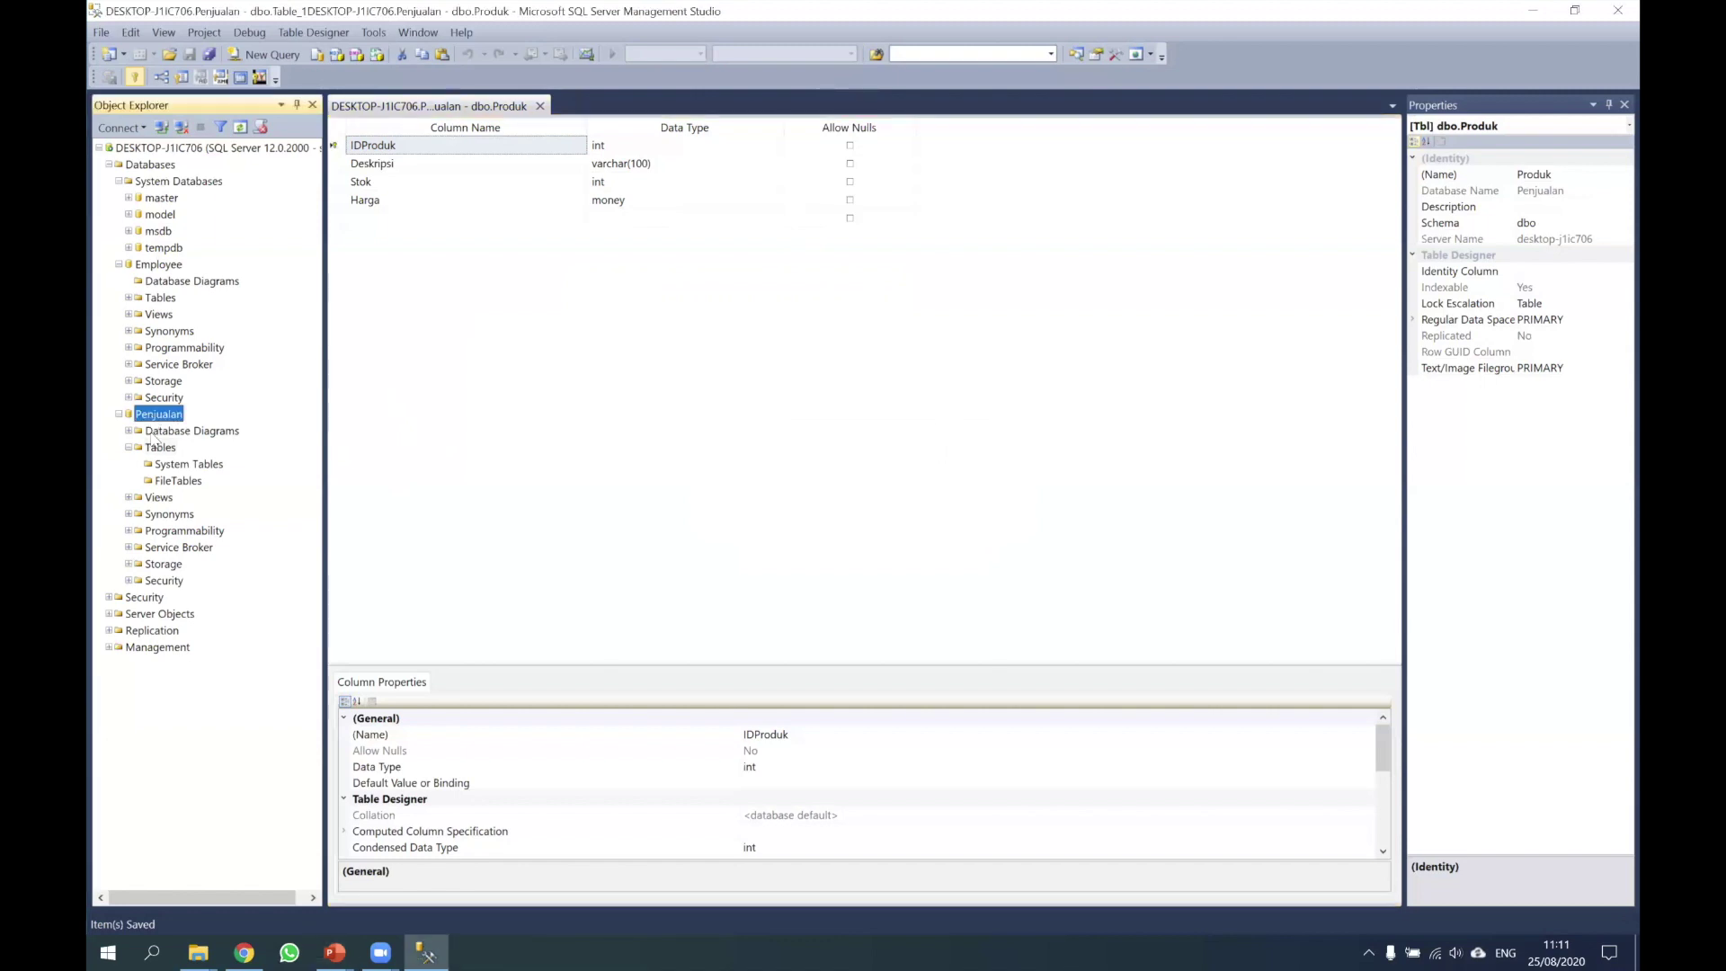
right_click(160, 448)
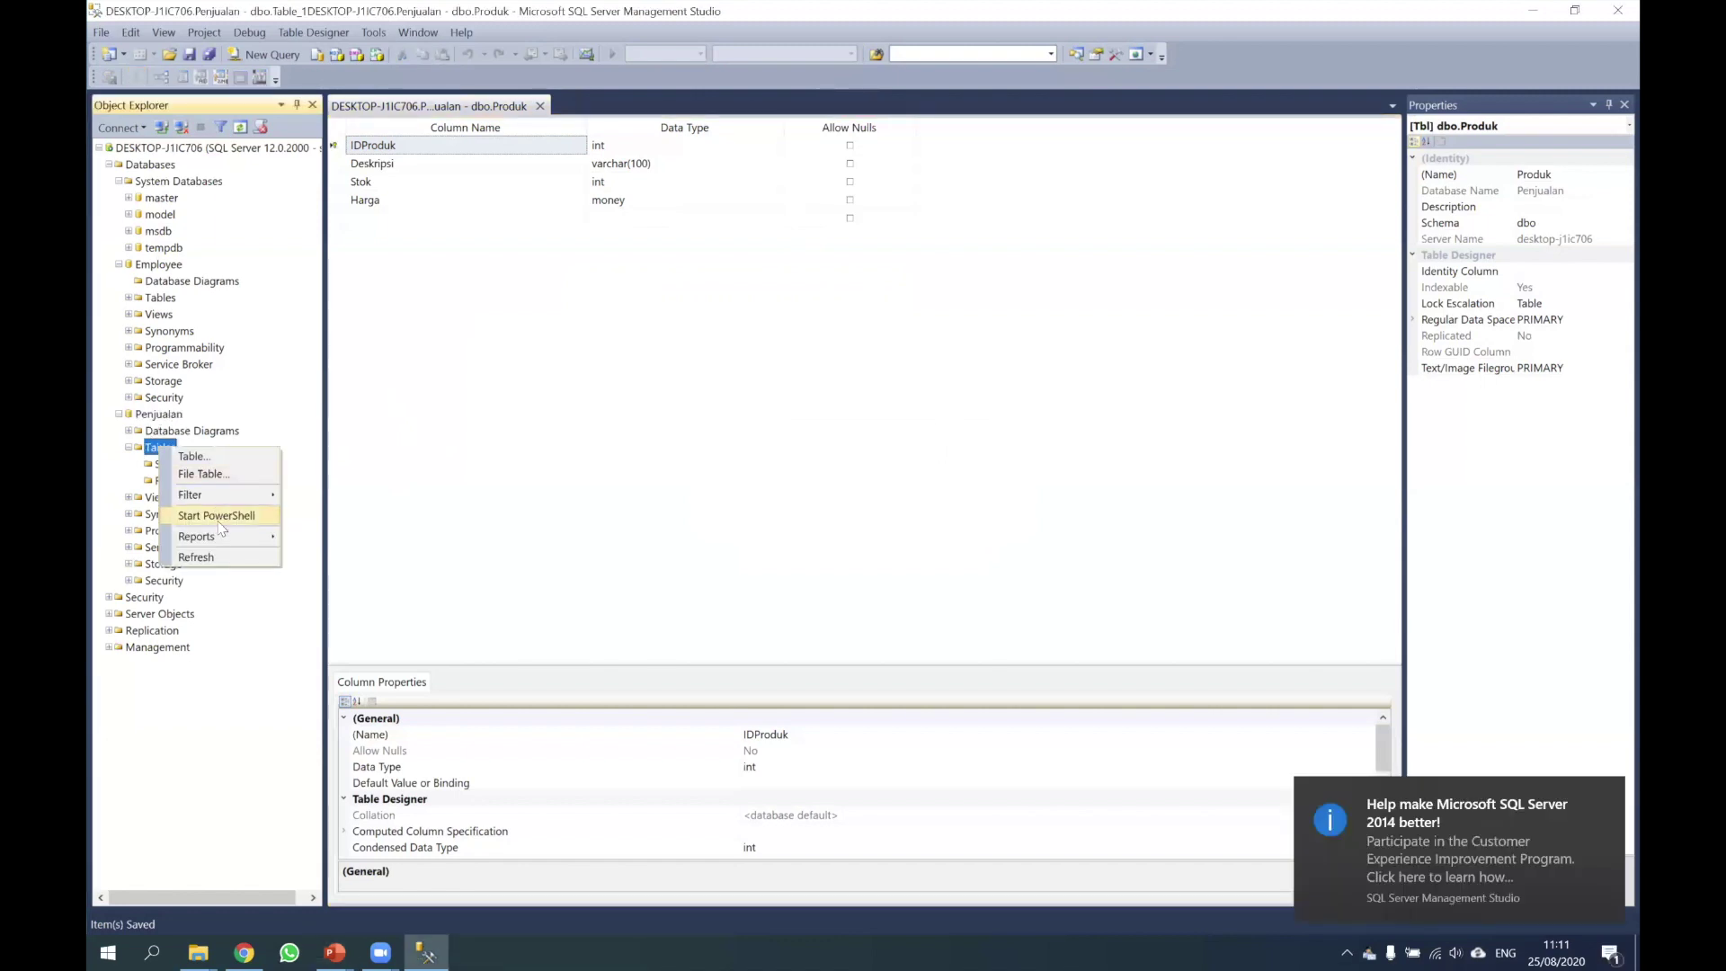
left_click(216, 558)
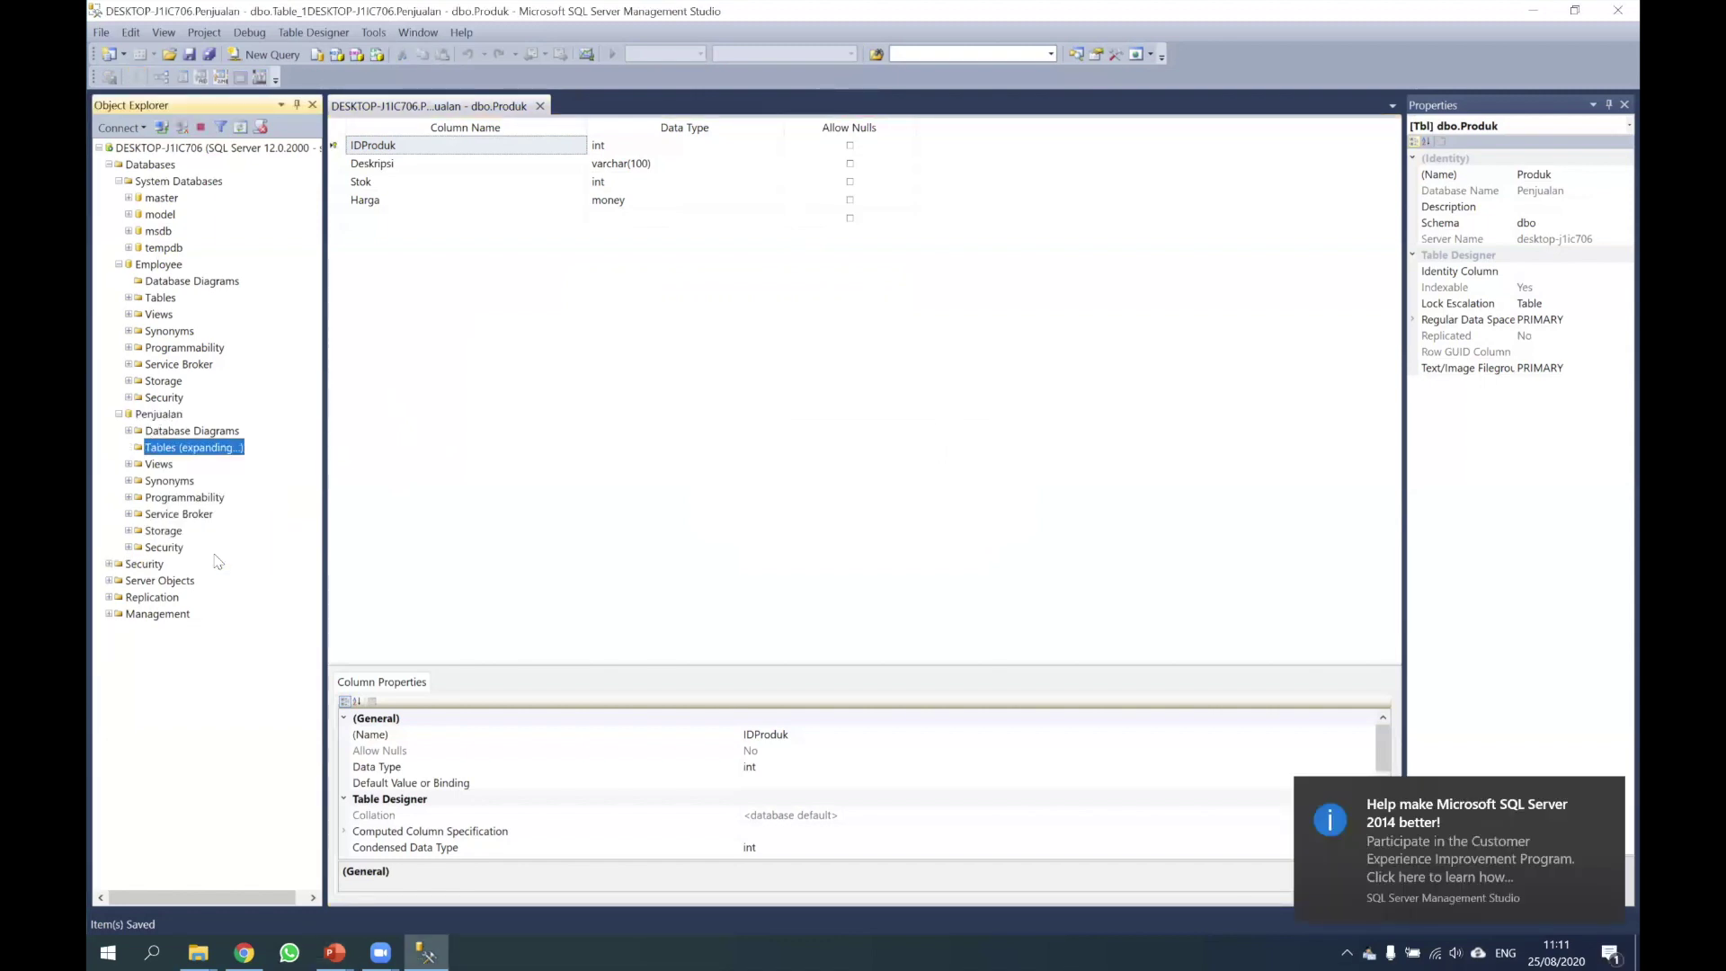
Start a new table in the Penjualan database with a first column IDPelanggan of type int
right_click(156, 446)
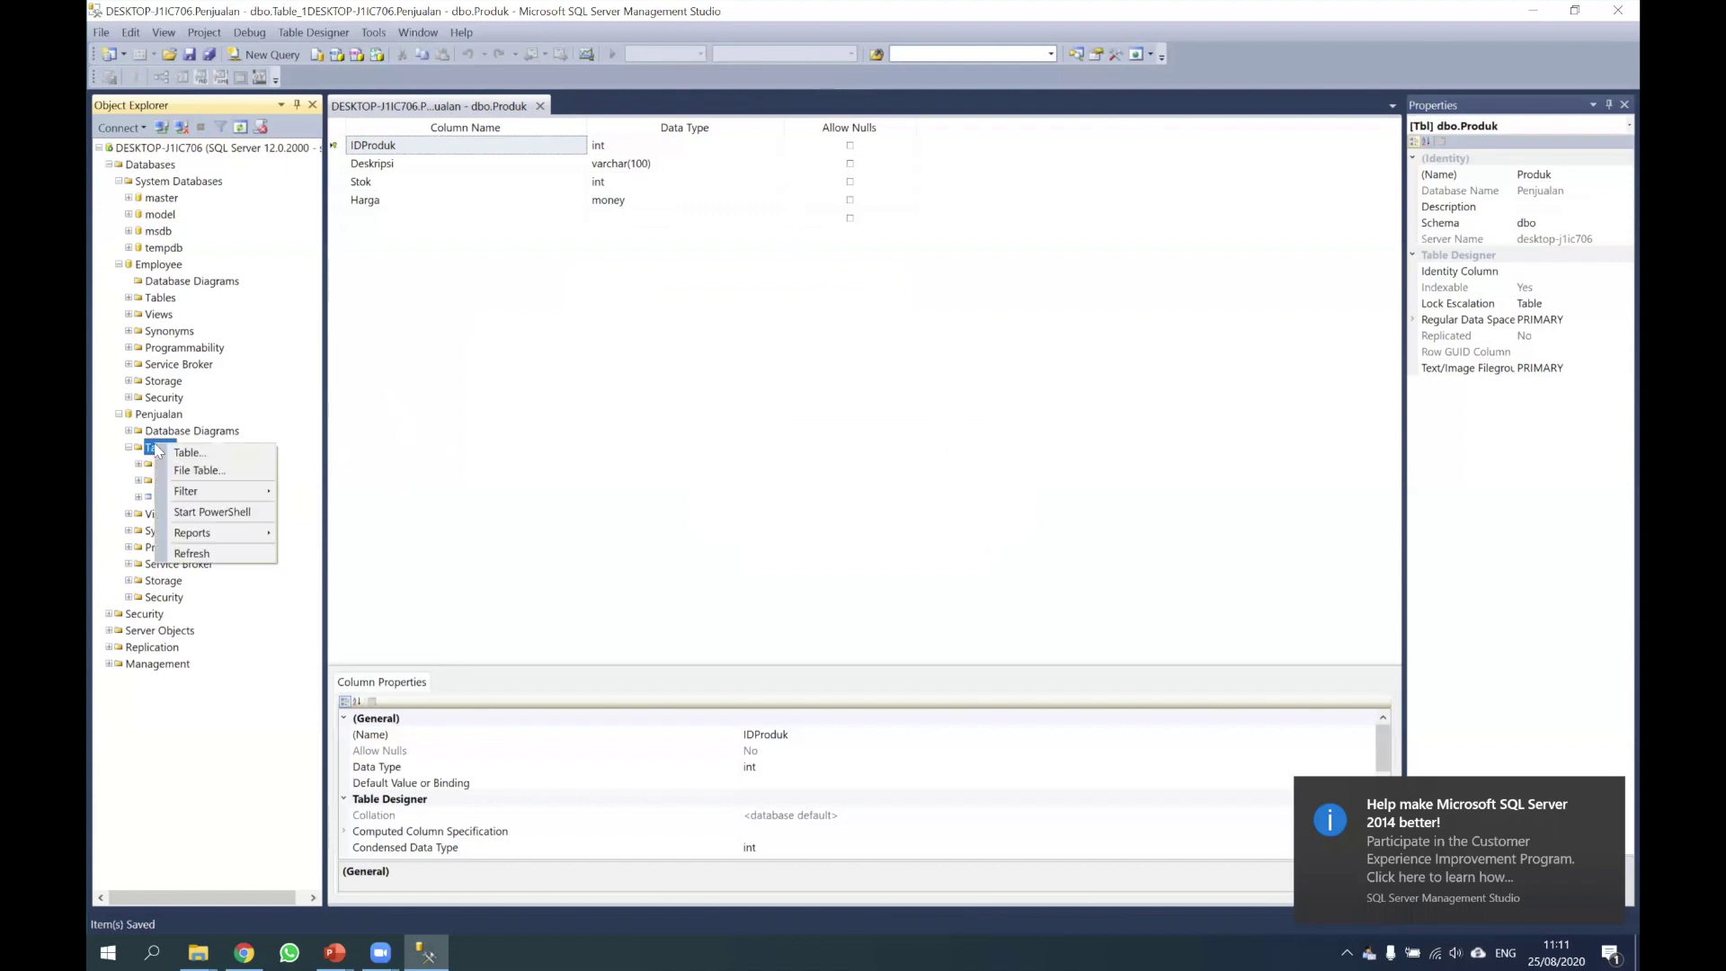
left_click(207, 452)
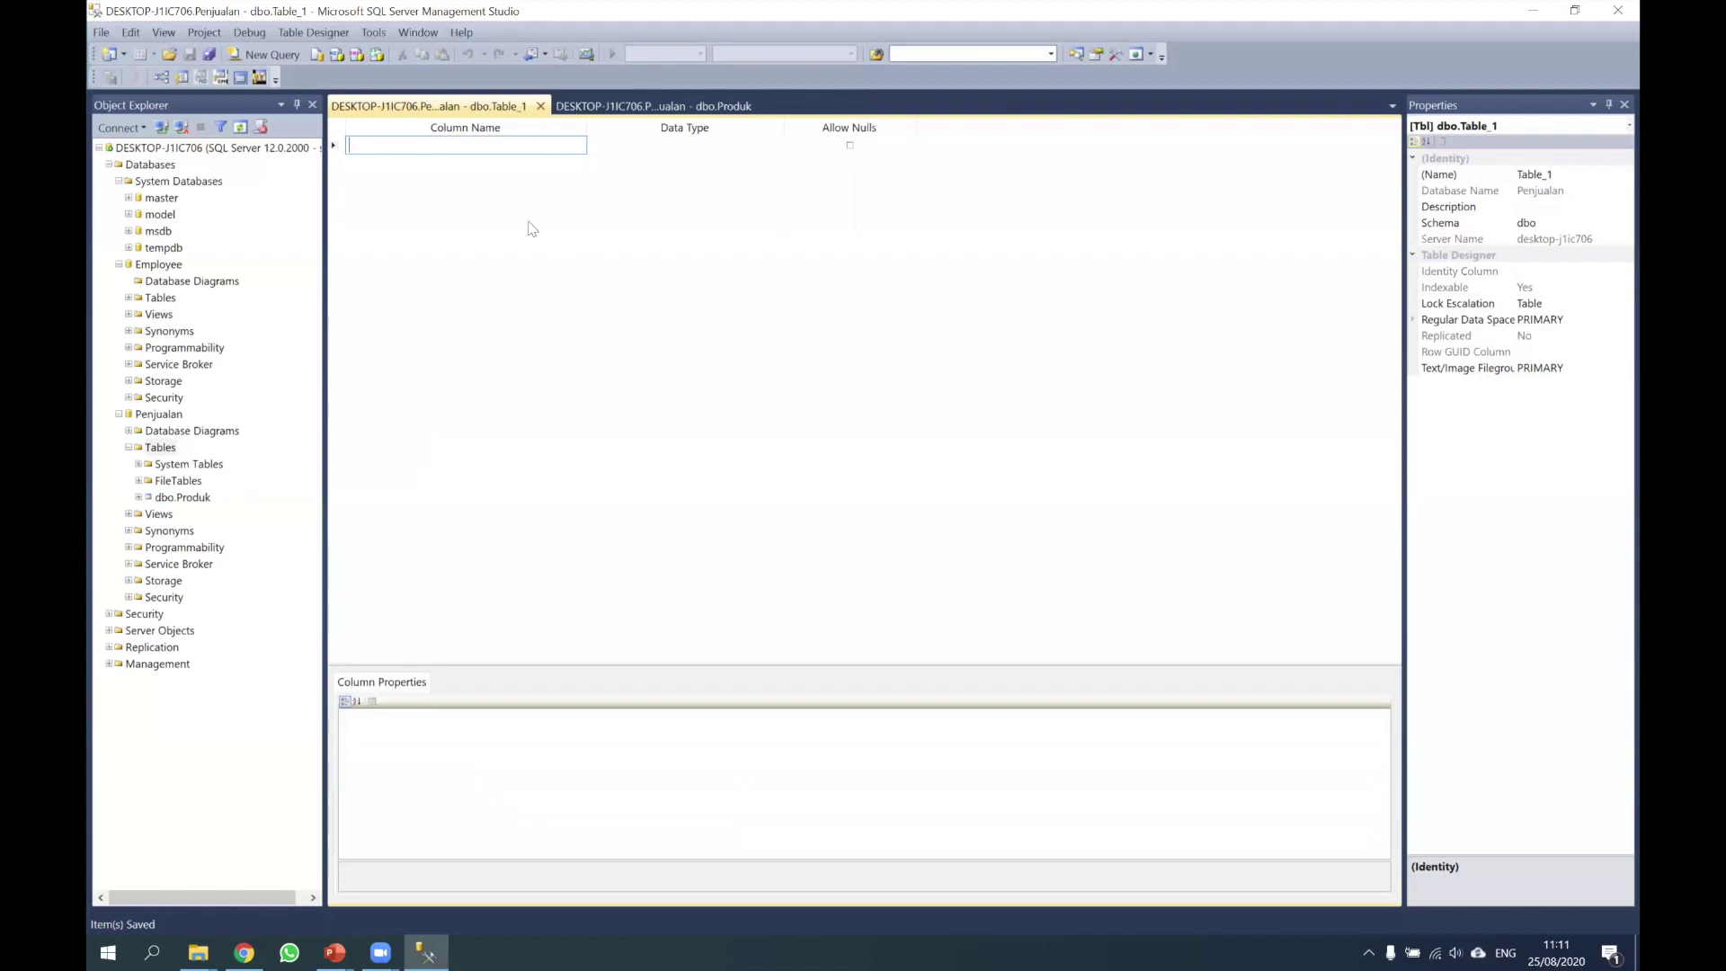
type("IDPelanggan")
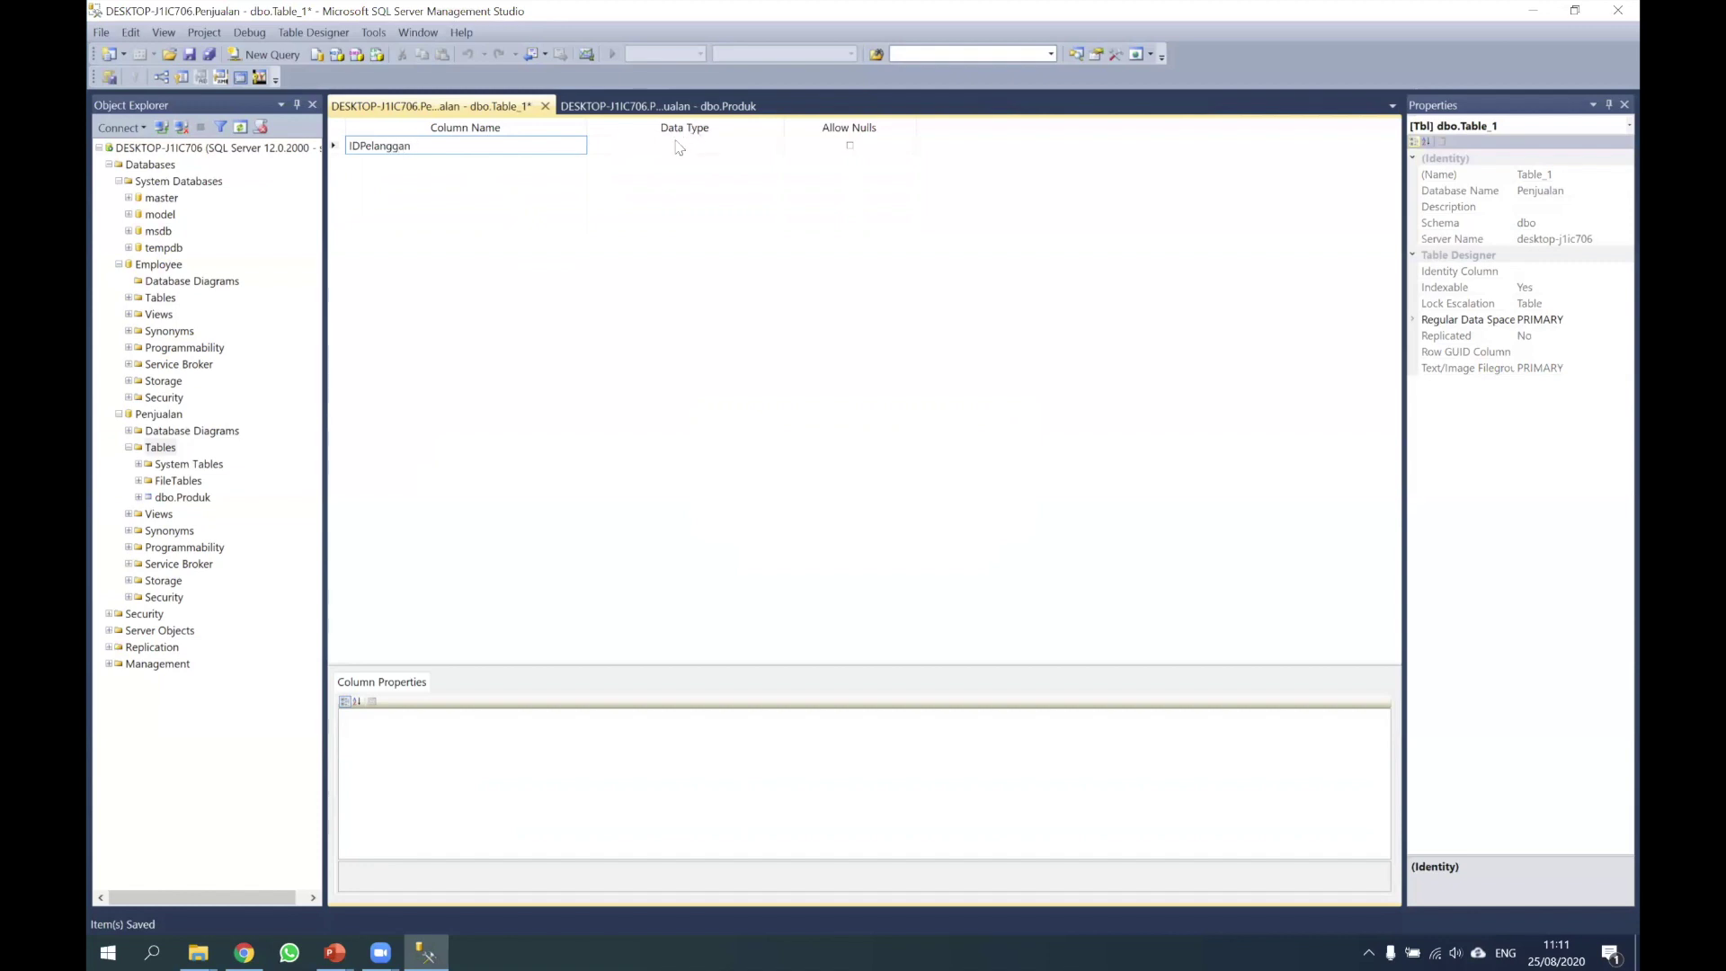
left_click(674, 144)
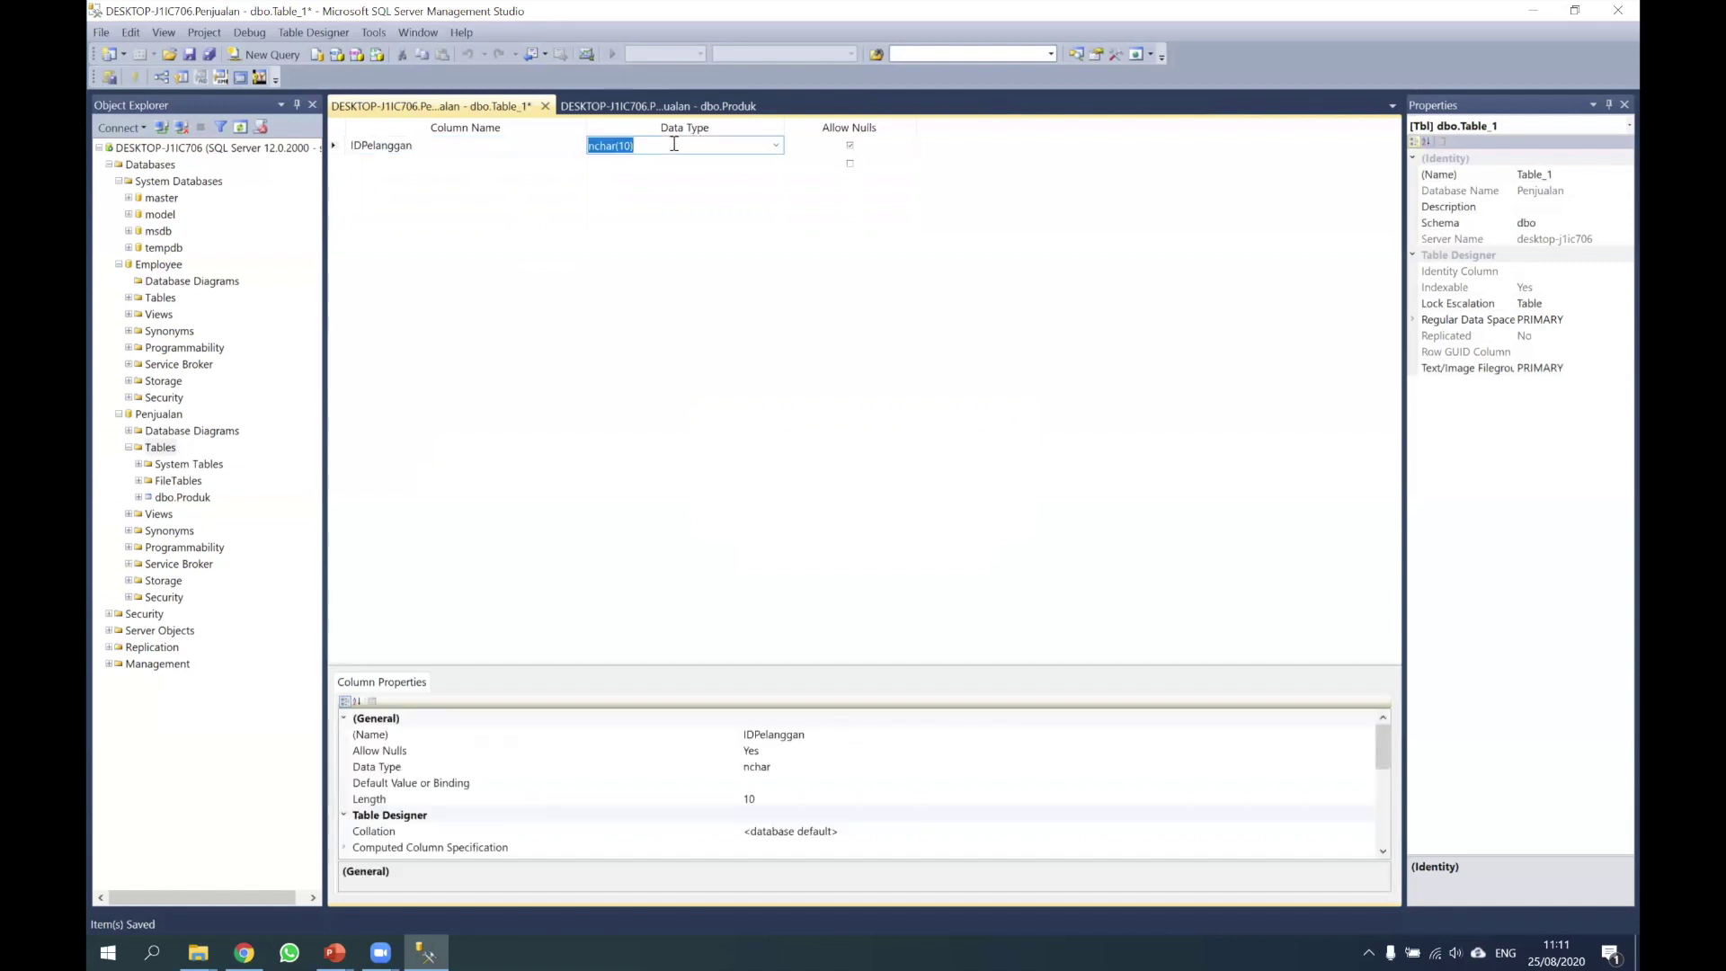
type("int")
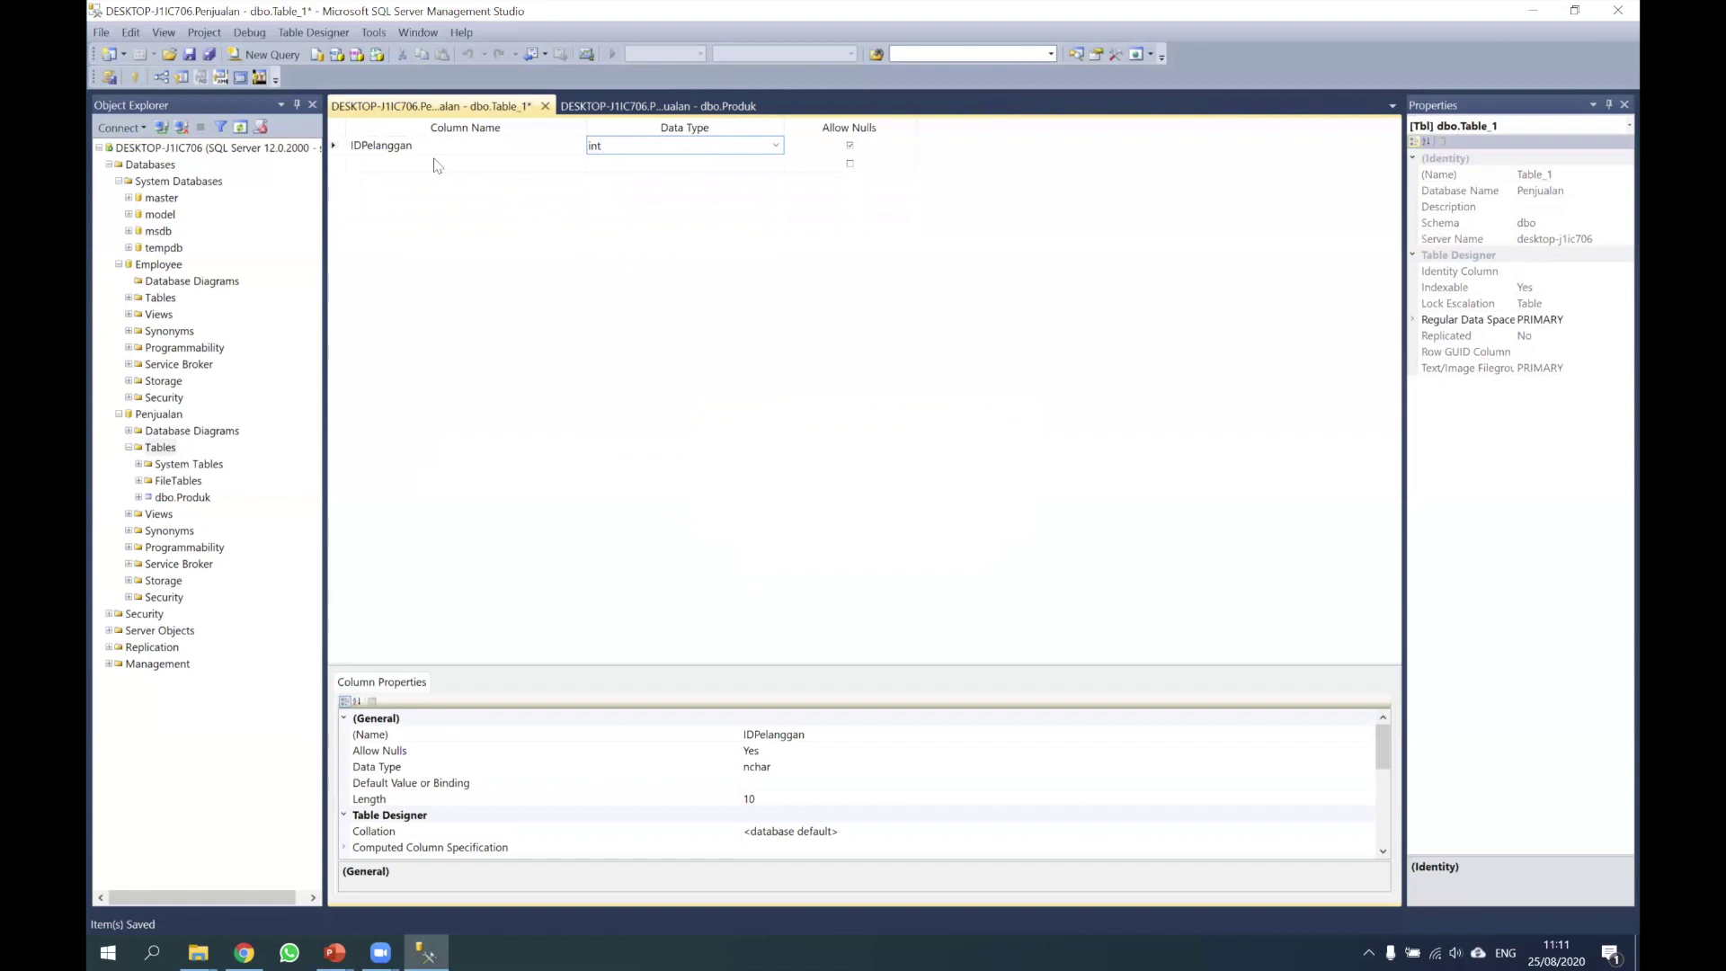
Add a Nama column of type varchar(100) to the new table
left_click(435, 162)
type("Nama")
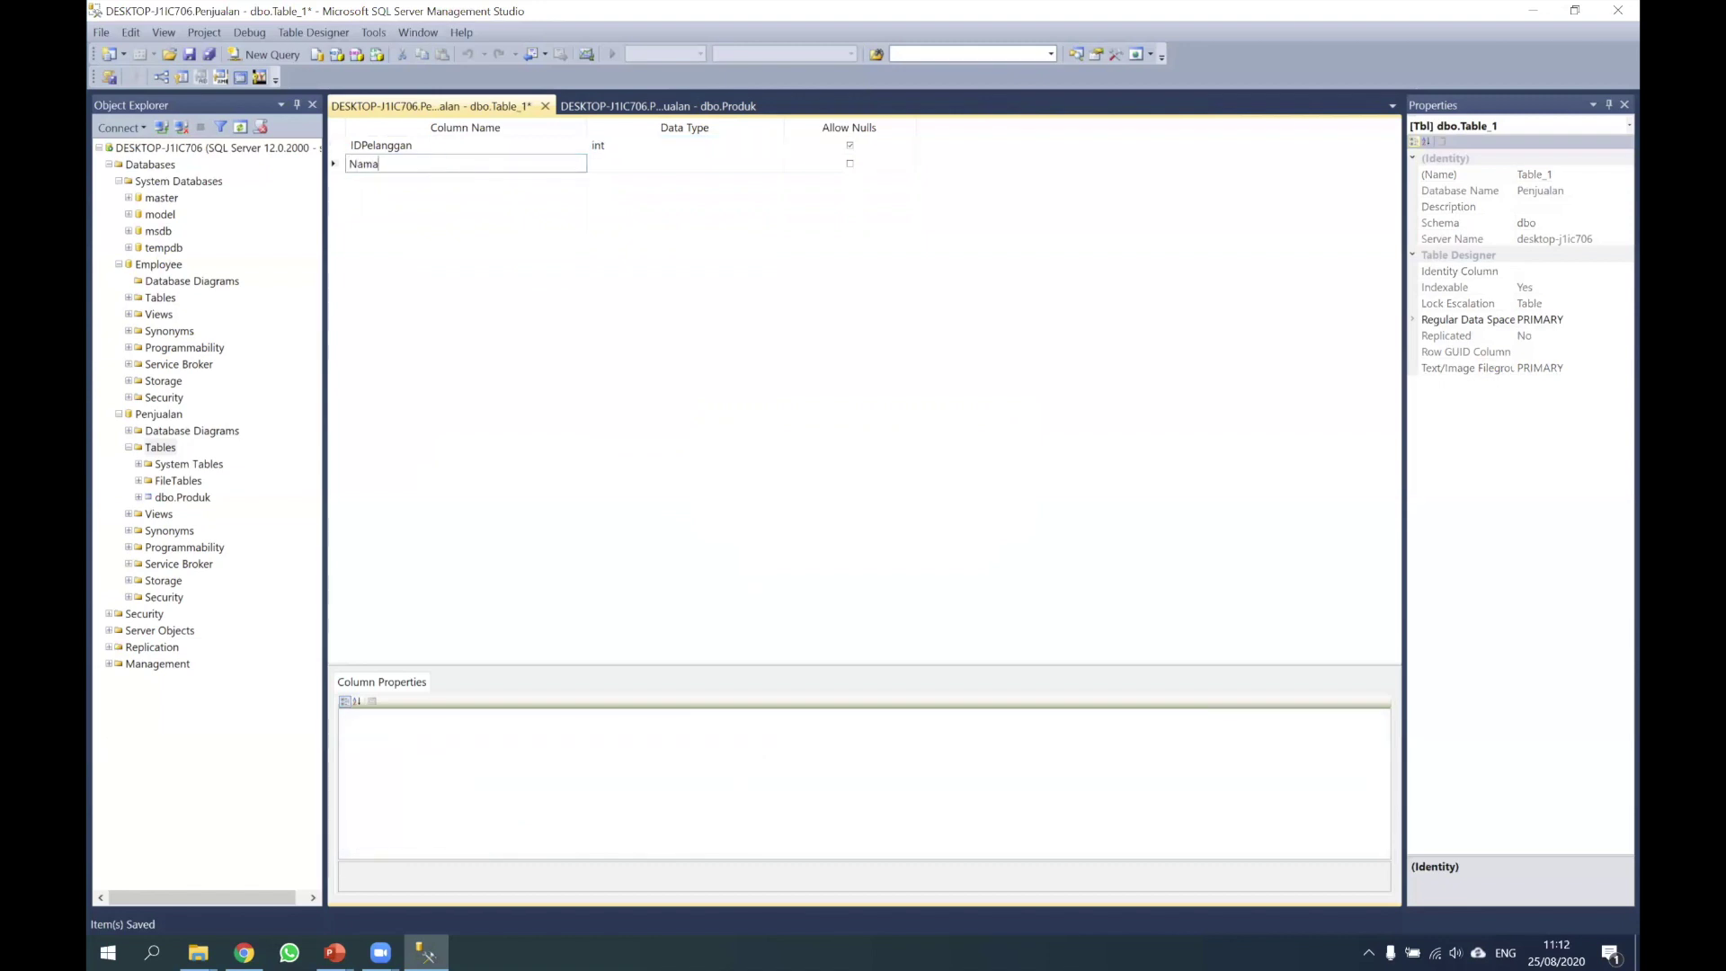
left_click(617, 164)
type("varc")
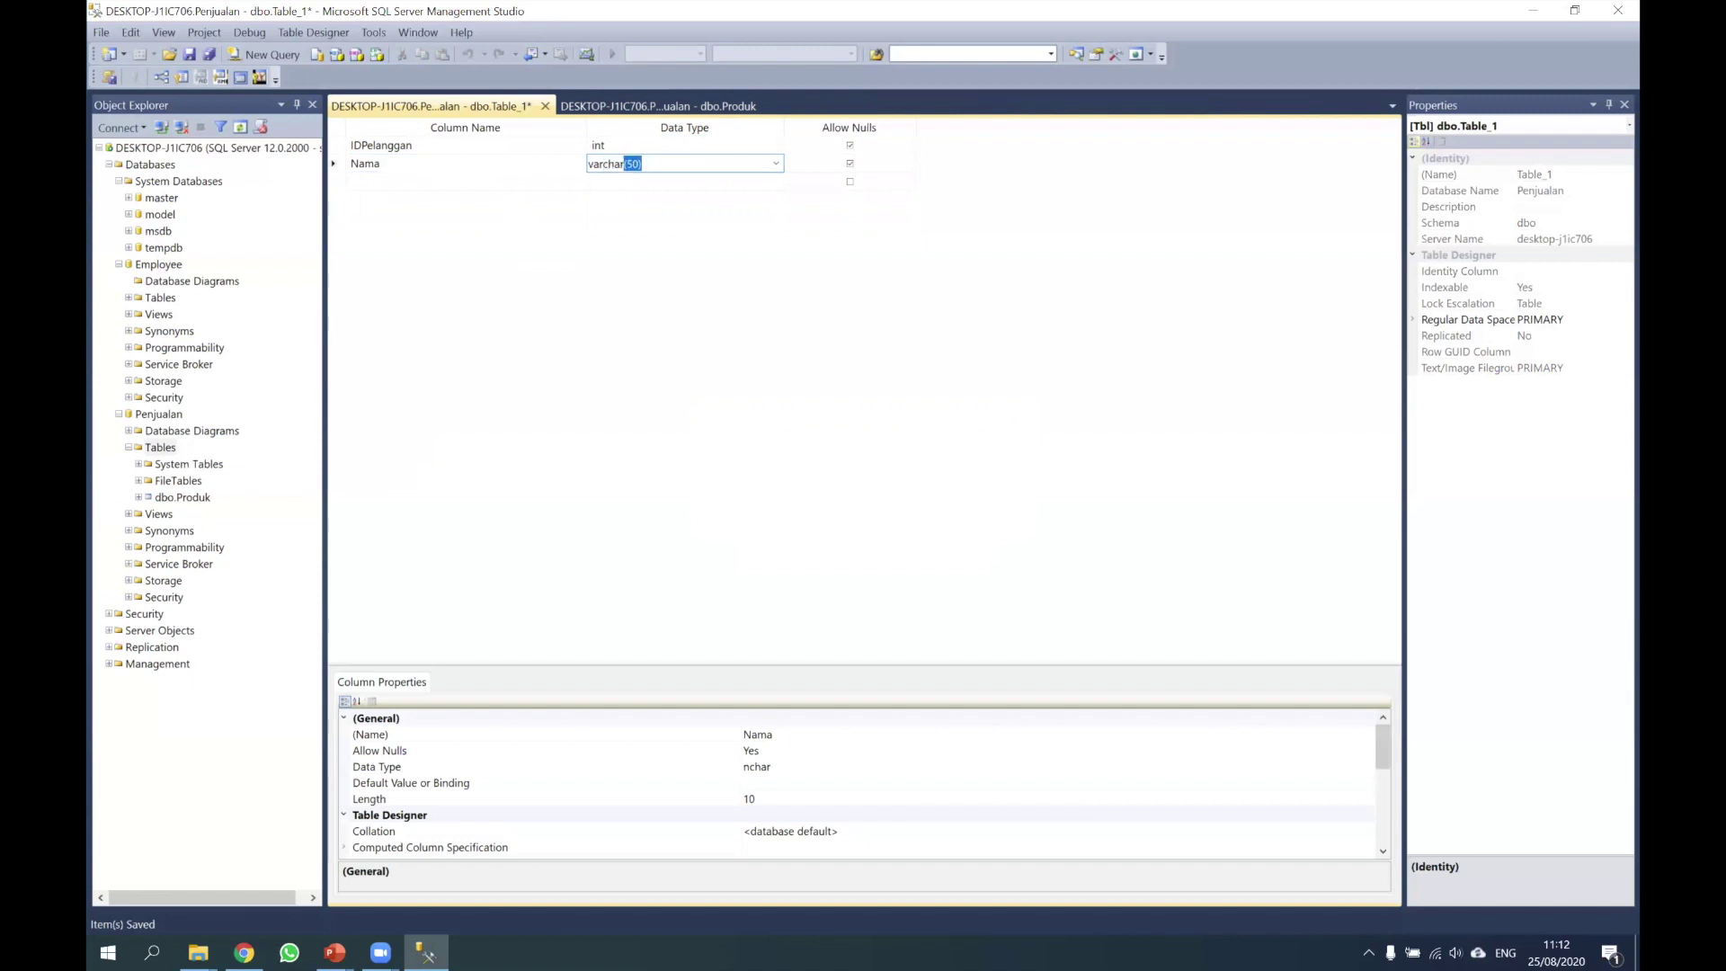
type("har")
key("End")
Add an Alamat column of type varchar(250) below Nama
left_click(457, 182)
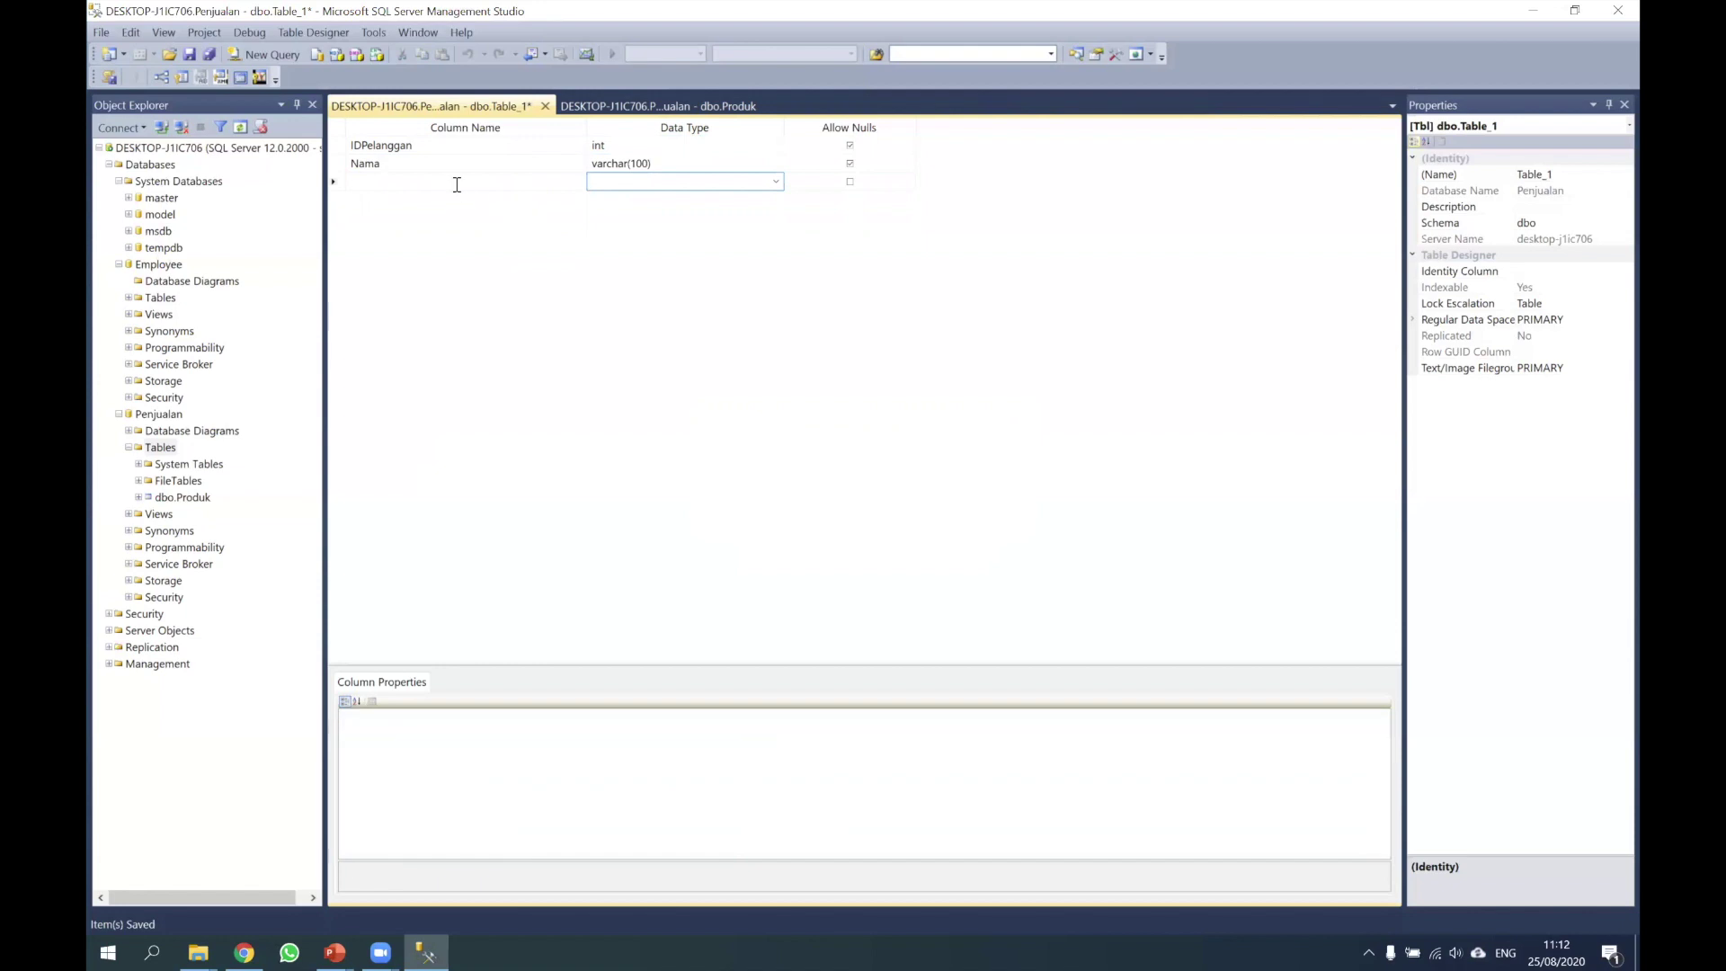
type("Alamat")
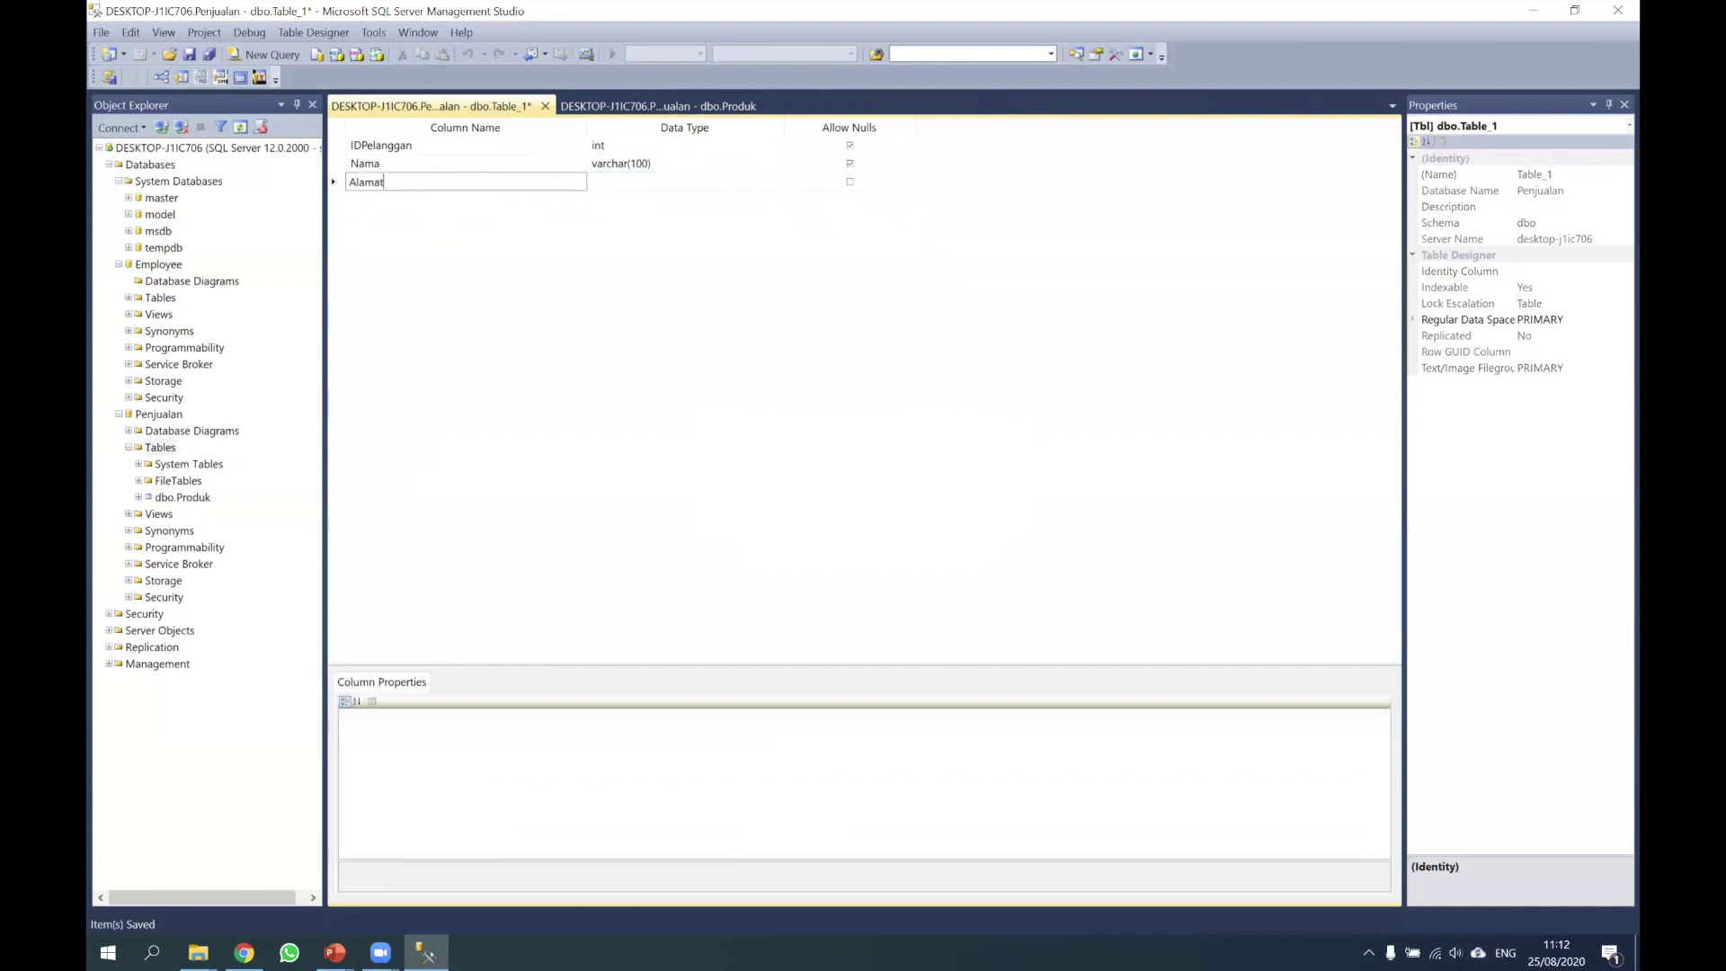
left_click(633, 181)
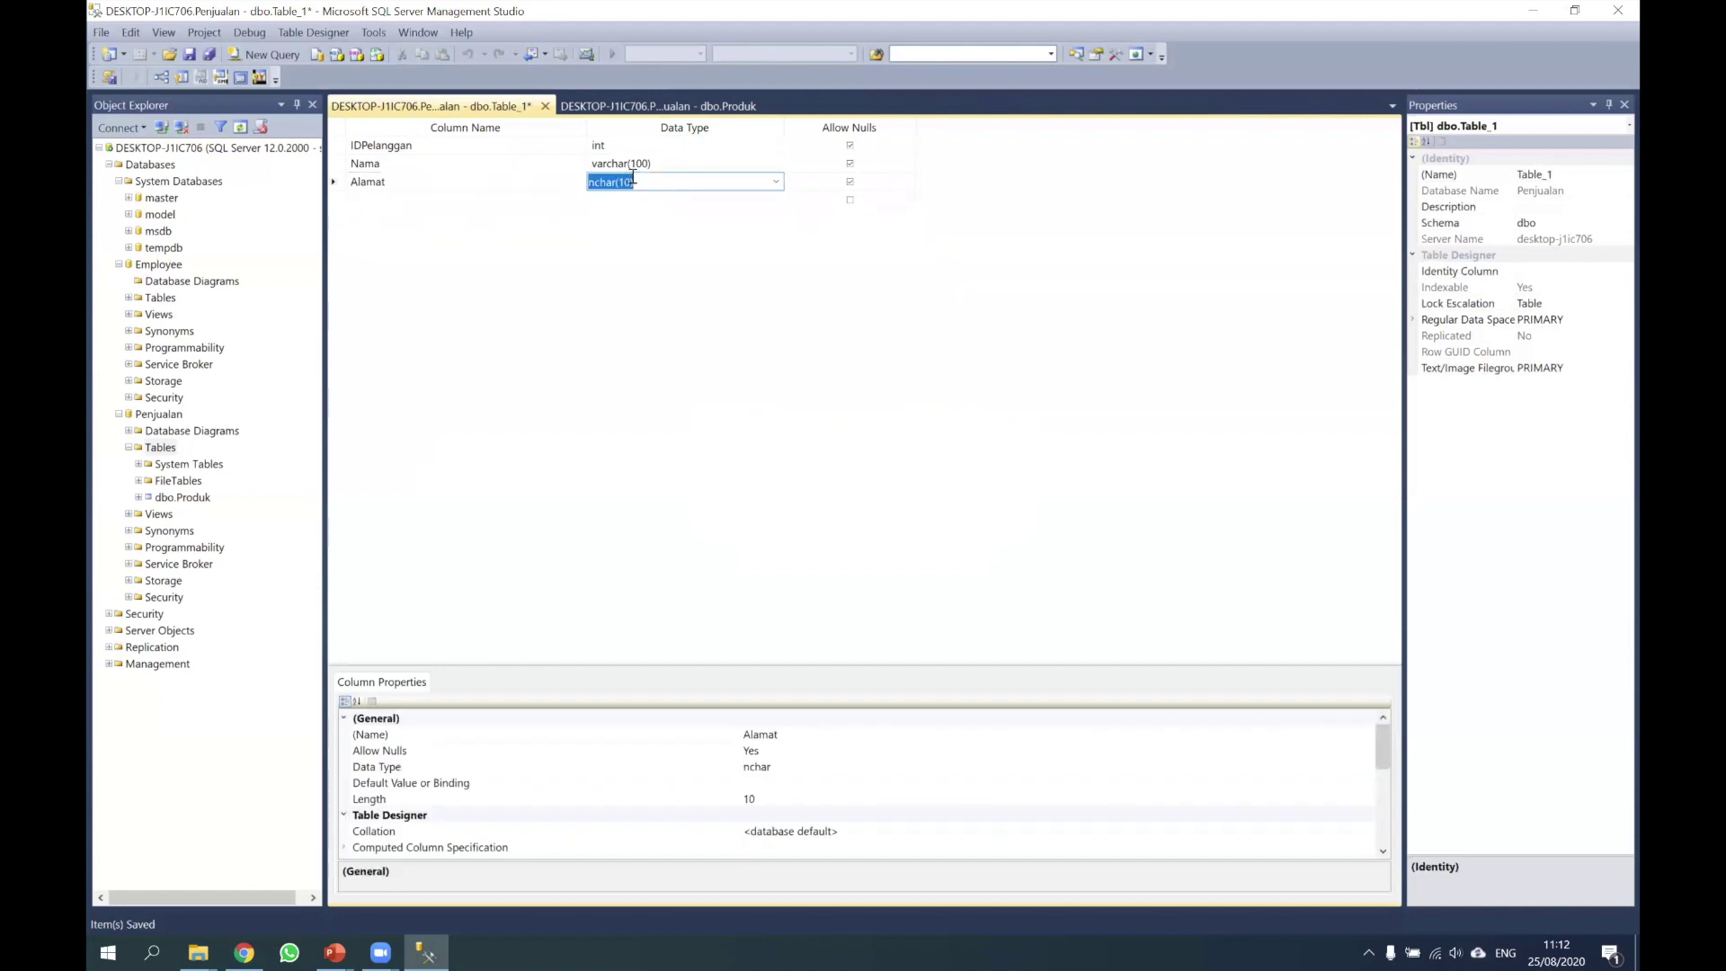
type("varch")
key("End")
left_click(627, 181)
type("2")
key("Return")
Add a Kodepos column of type char(5) below Alamat
left_click(464, 199)
type("Kod")
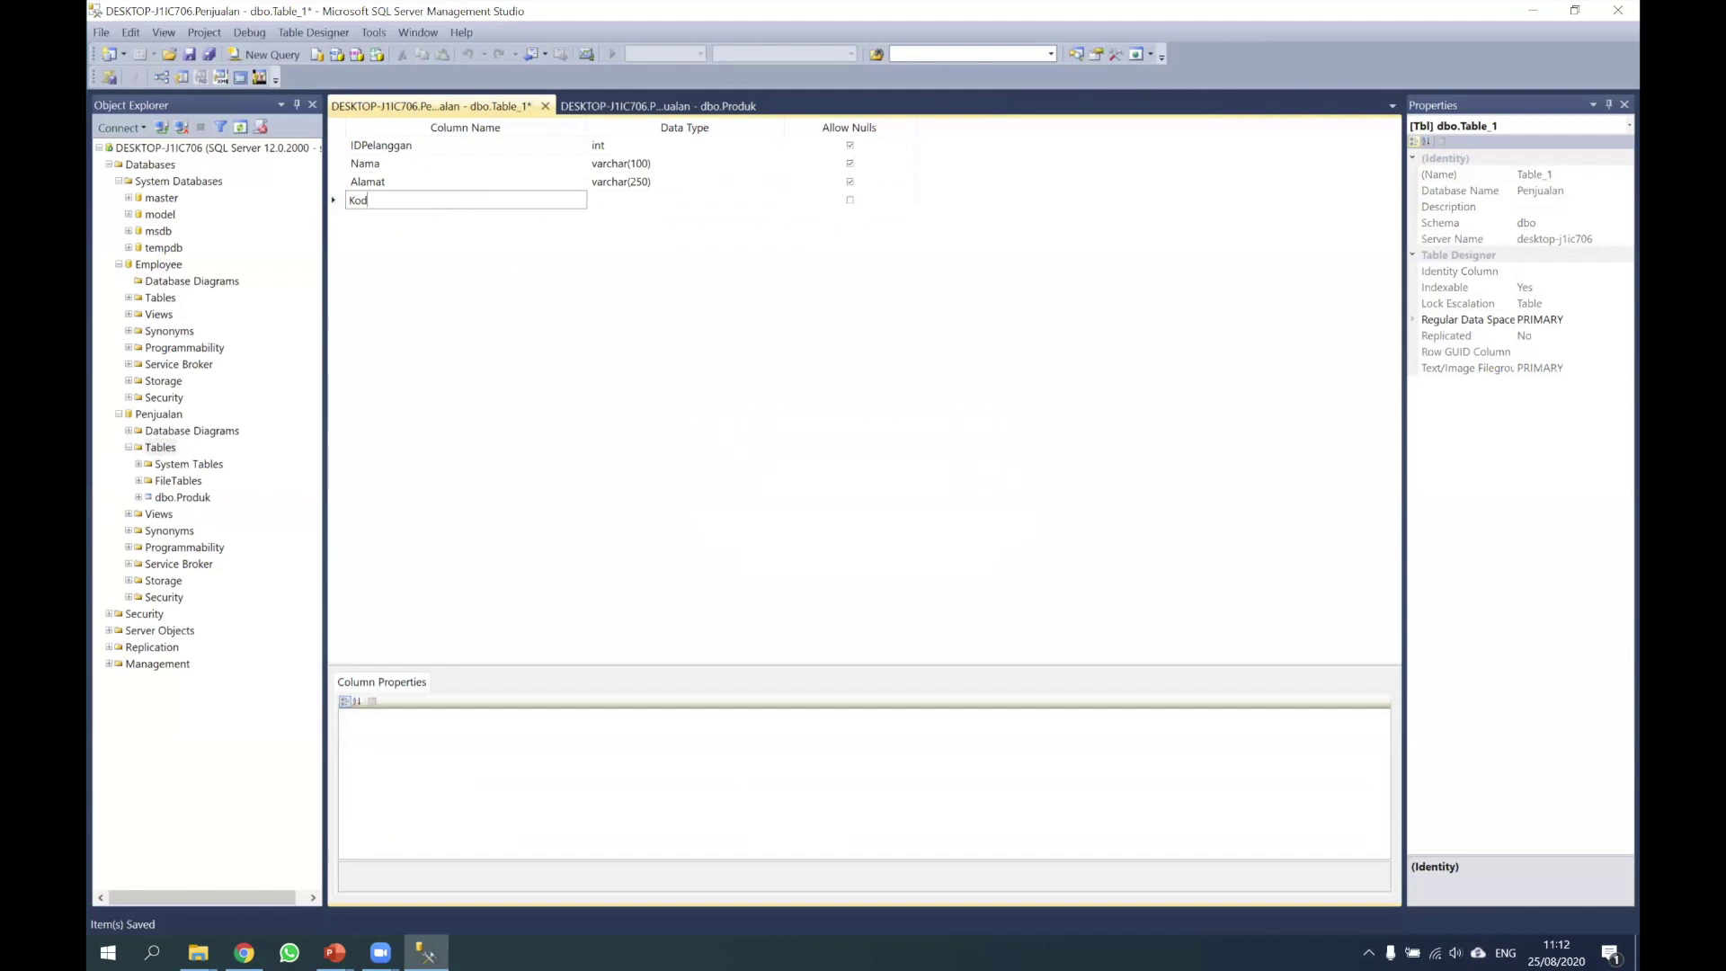
left_click(618, 199)
double_click(612, 200)
type("char(5")
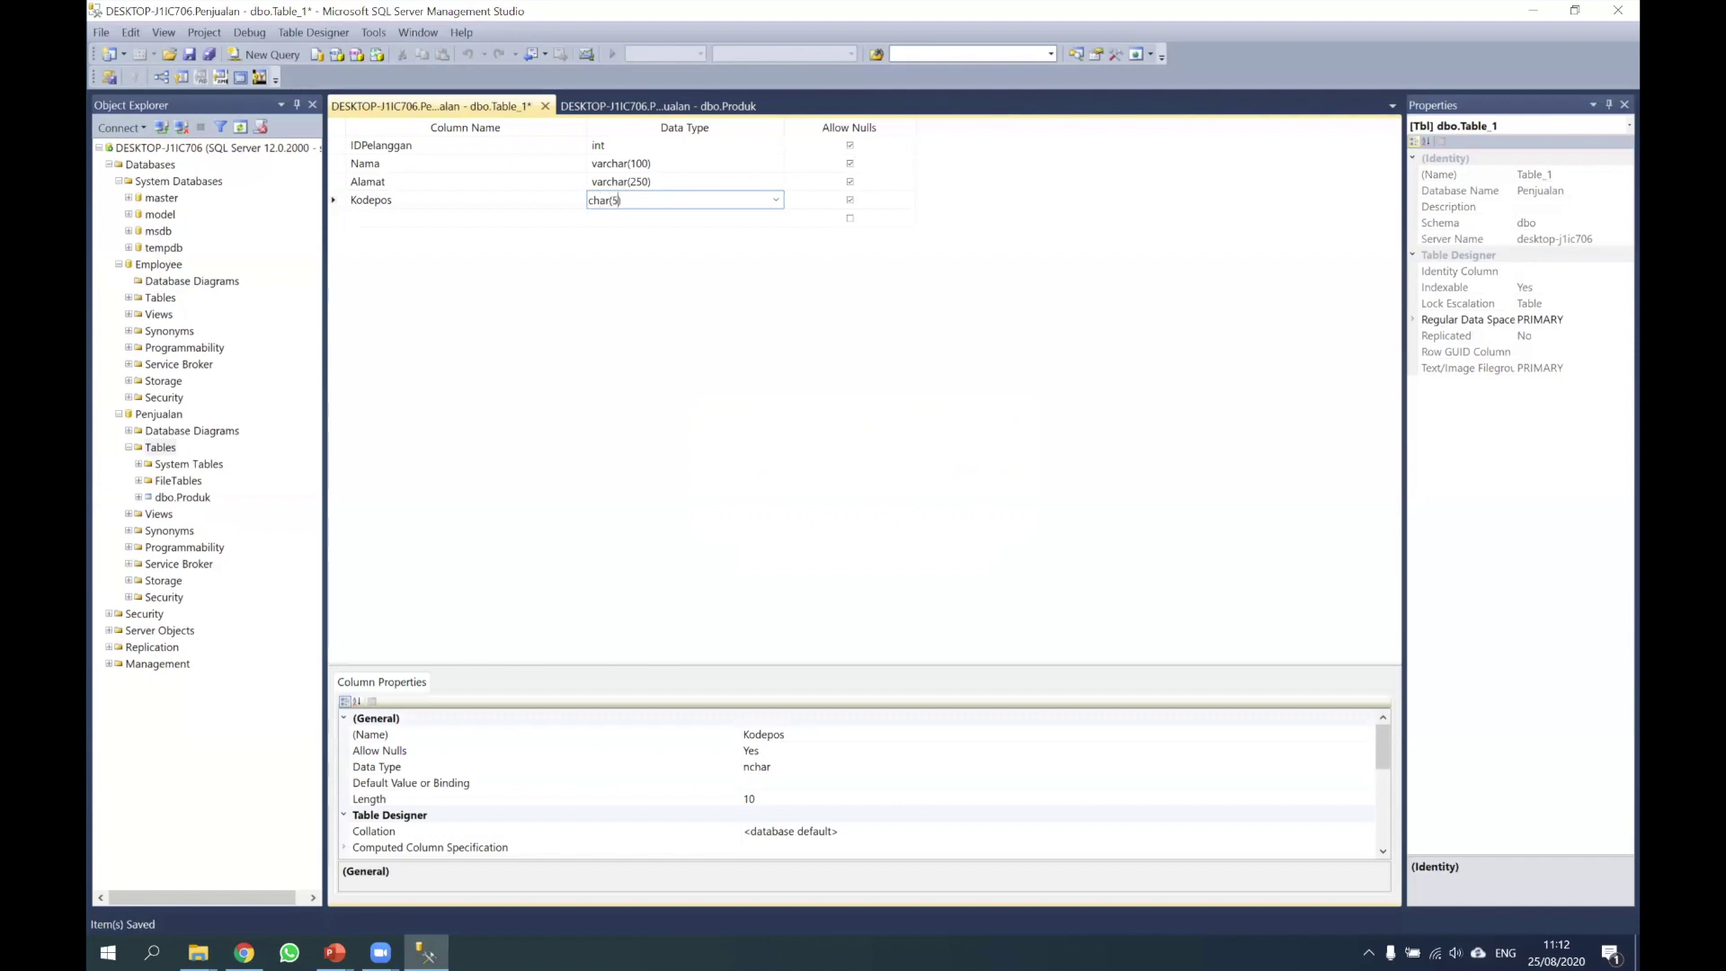
Add a Telepon column of type char(12) below Kodepos
left_click(509, 224)
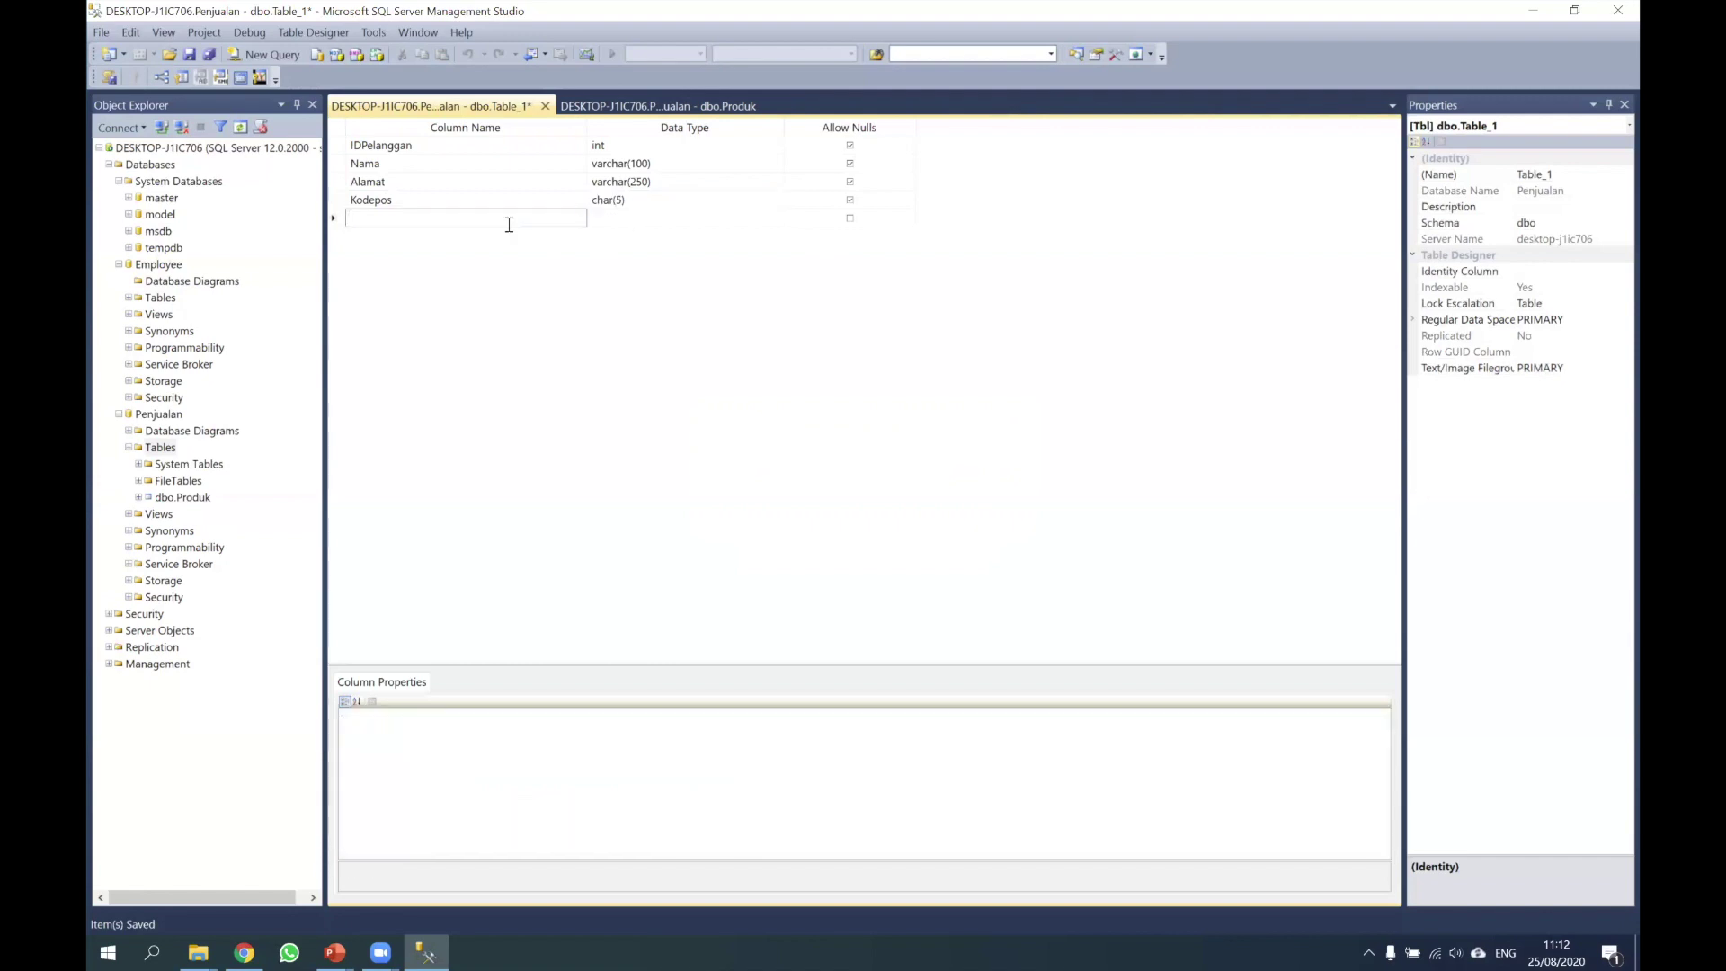
type("Telepon")
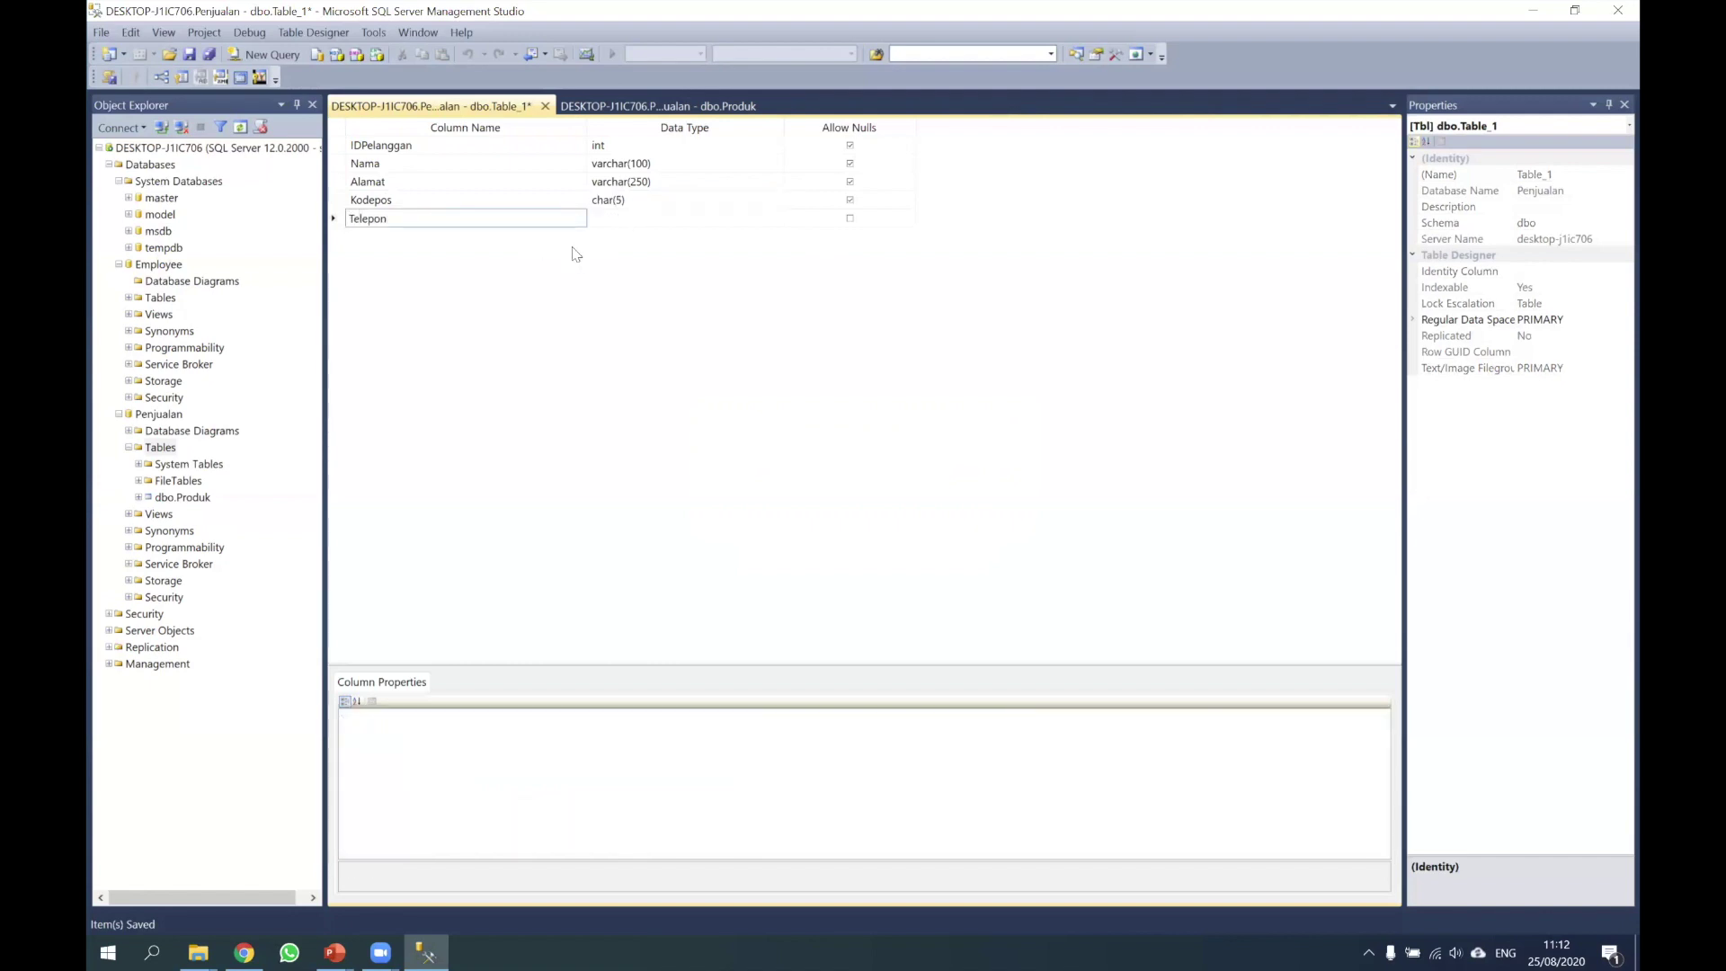
left_click(612, 219)
type("char(12")
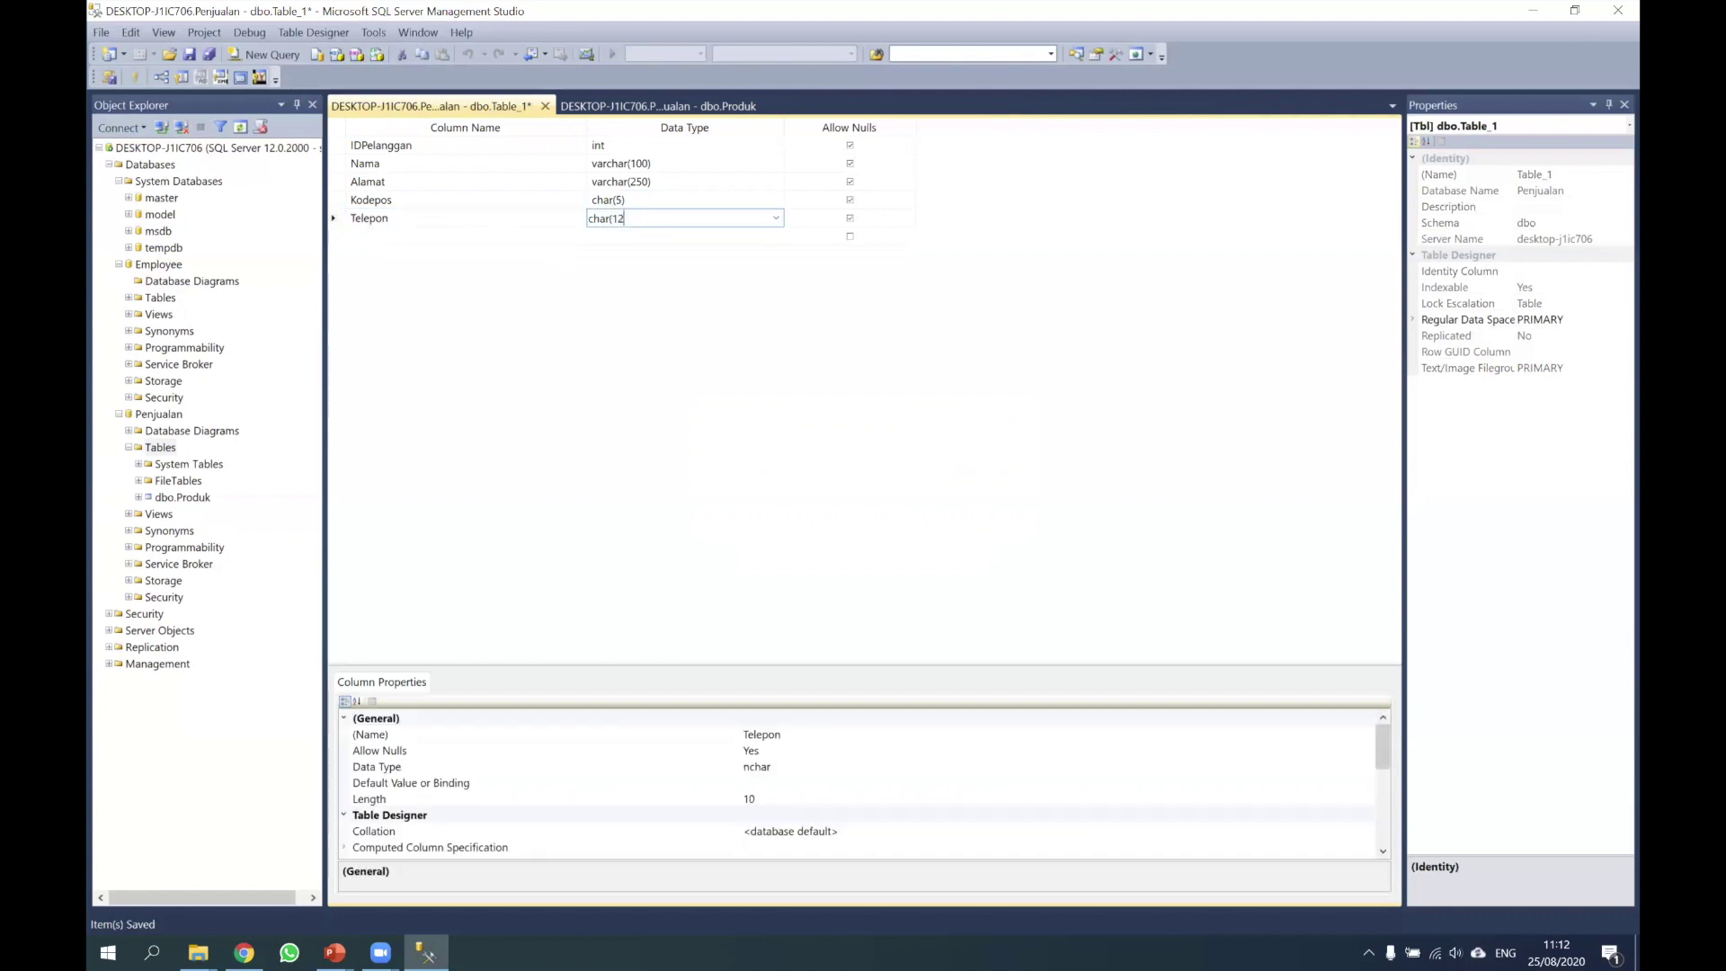
left_click(637, 202)
Disallow nulls for the Telepon, Kodepos, Alamat, Nama and IDPelanggan columns
left_click(850, 219)
left_click(850, 200)
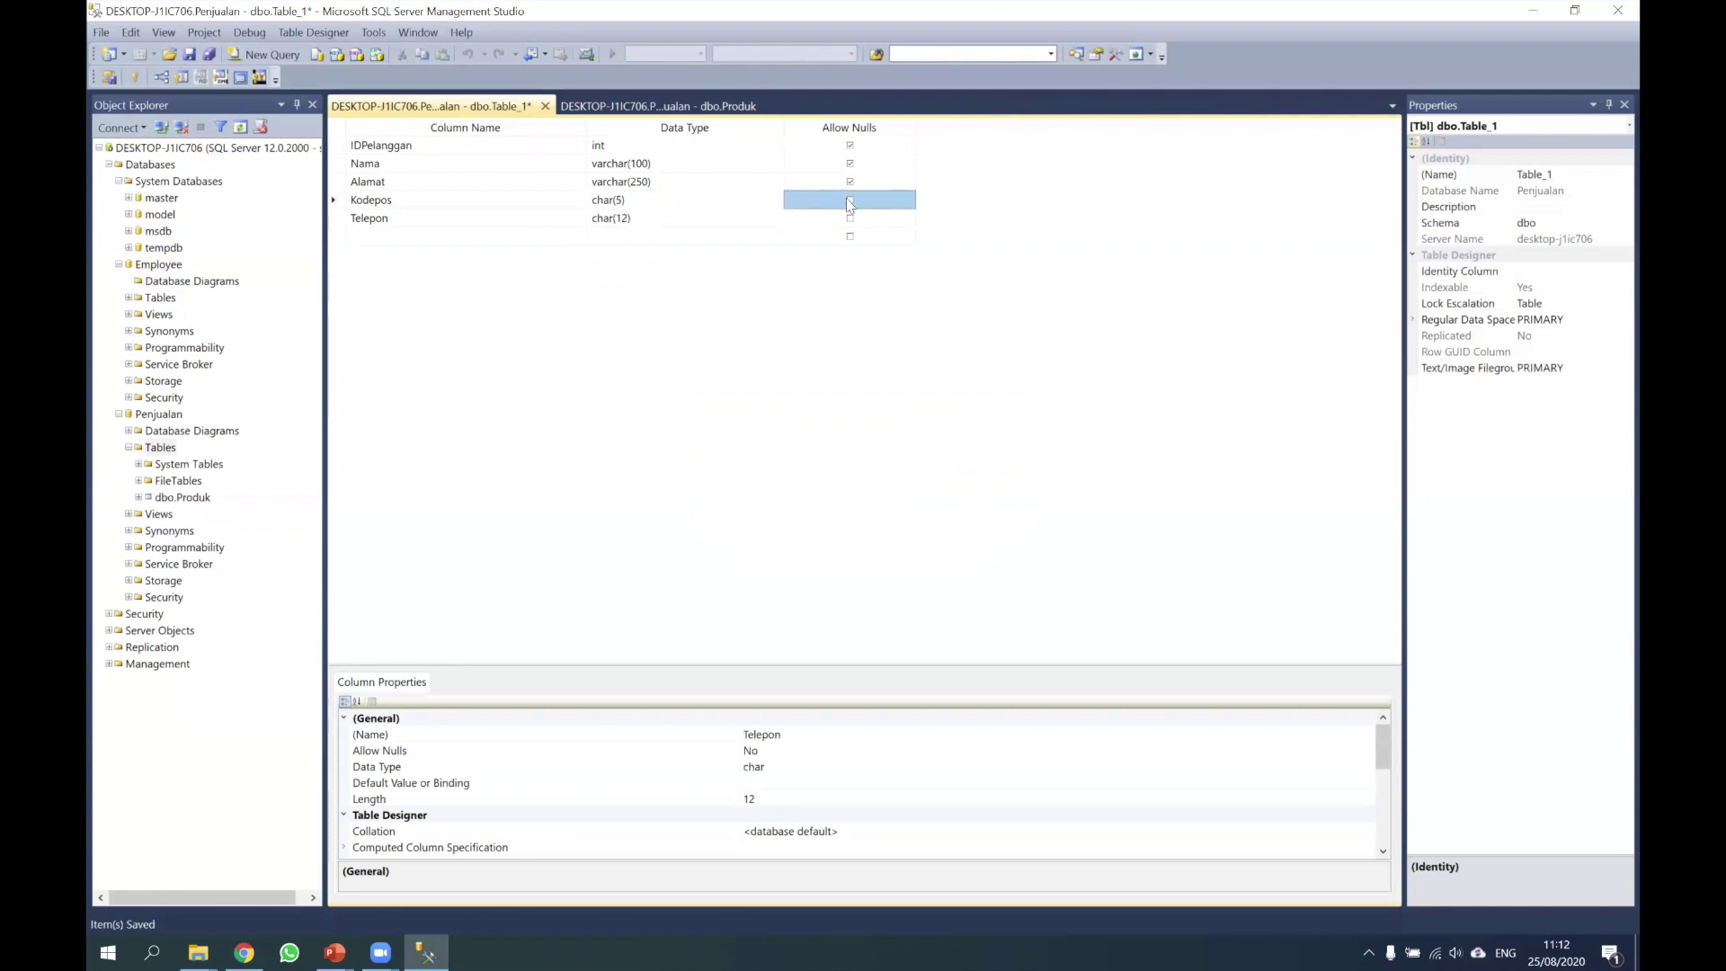
left_click(850, 181)
left_click(850, 164)
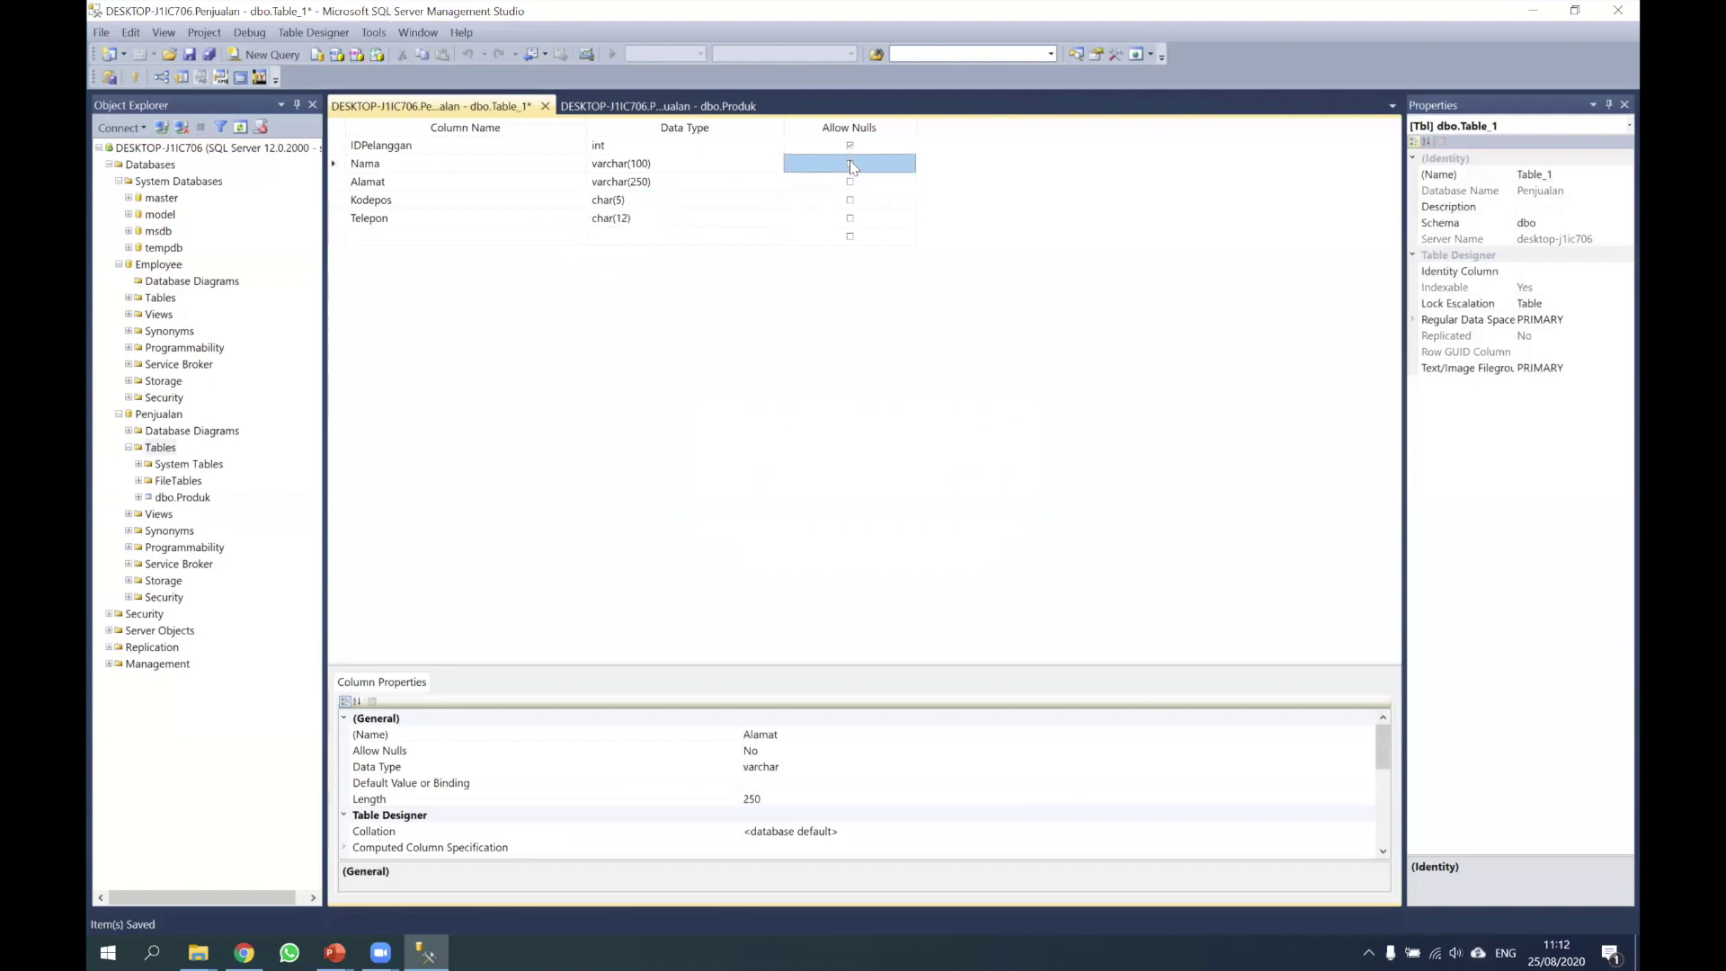
left_click(850, 146)
Set IDPelanggan as the primary key of the new table
left_click(397, 149)
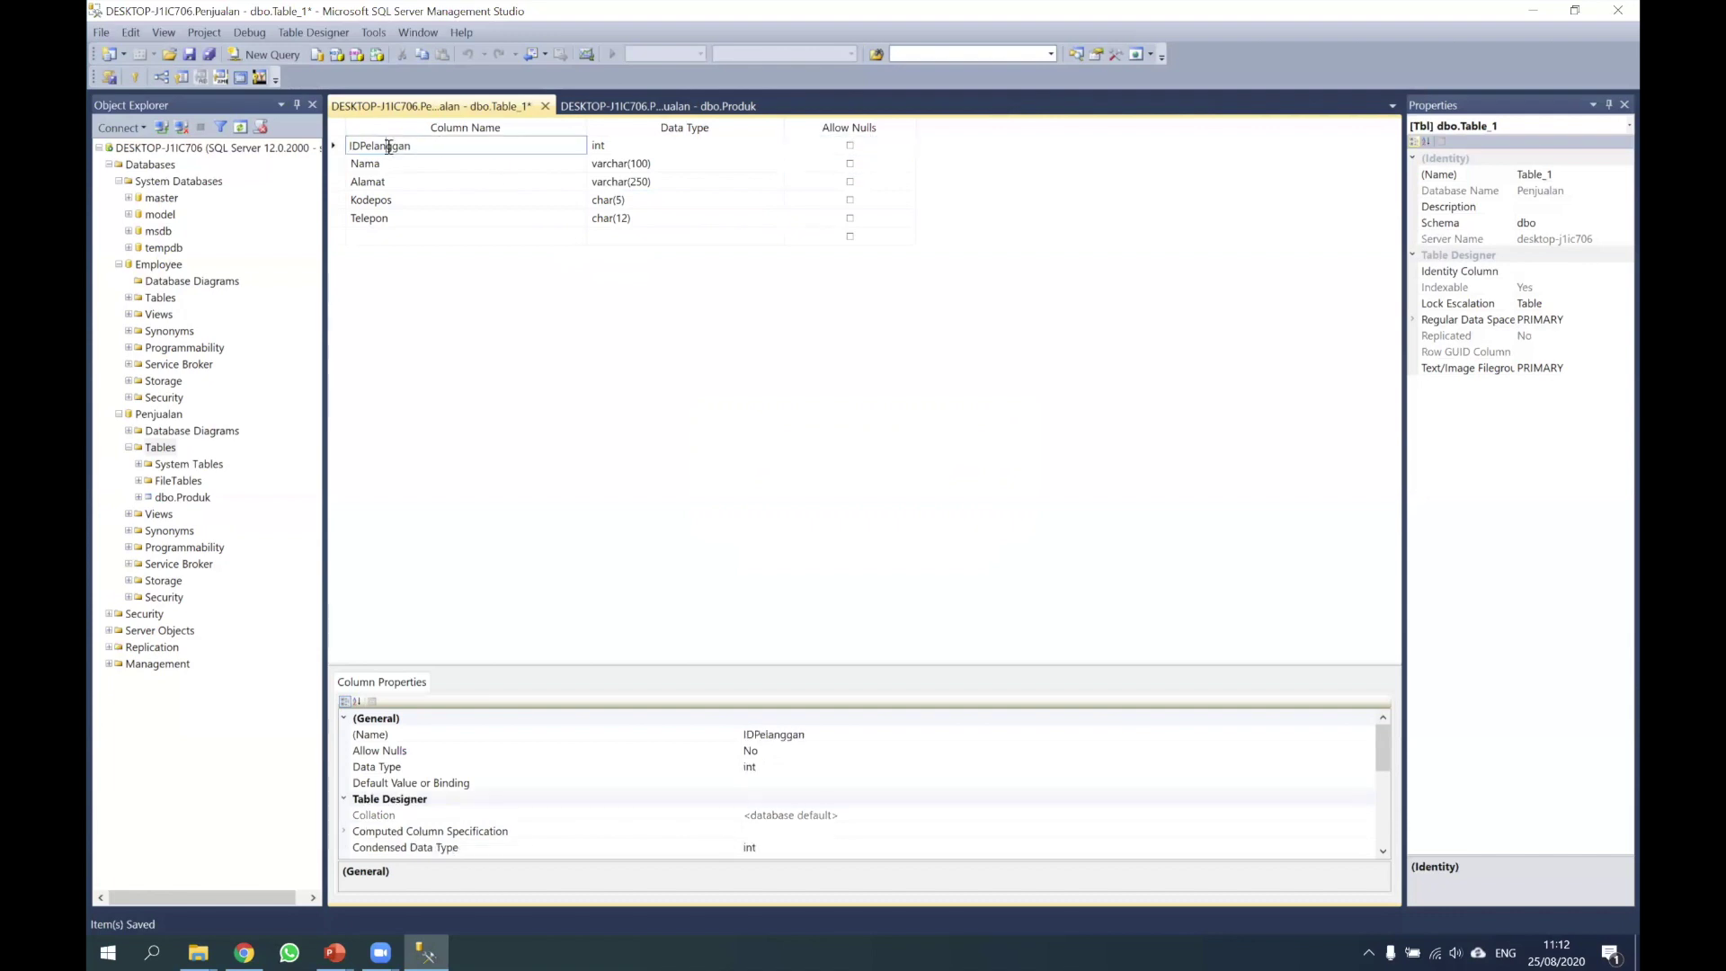
right_click(396, 151)
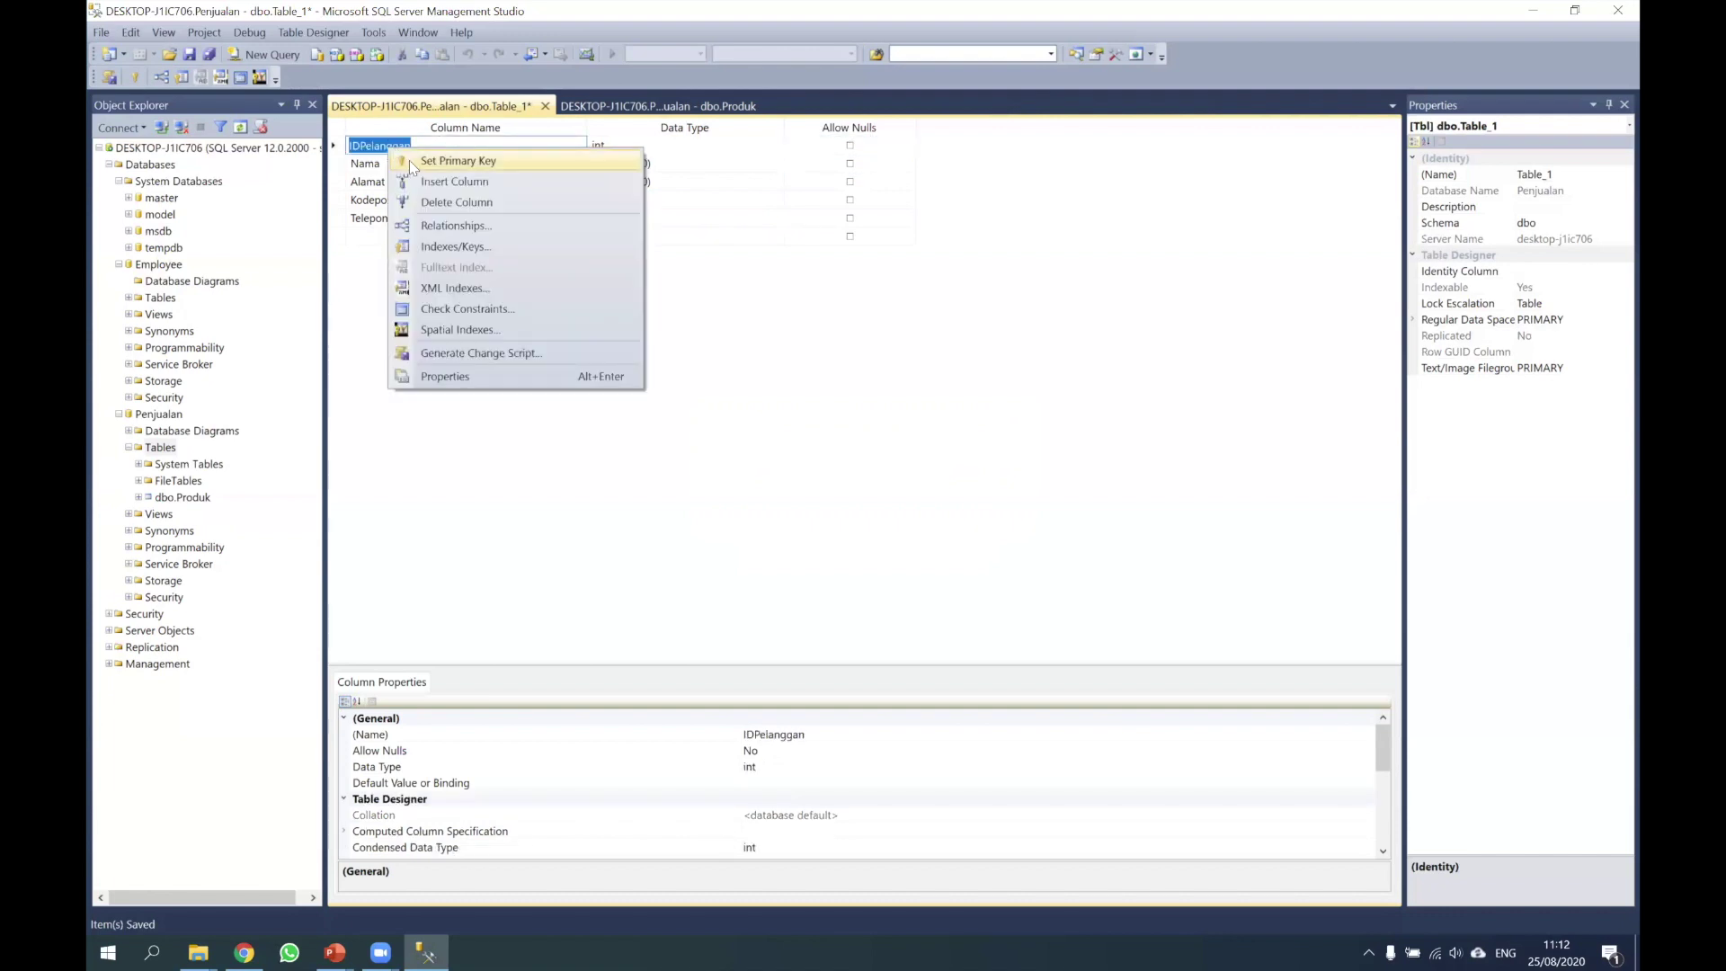
left_click(409, 160)
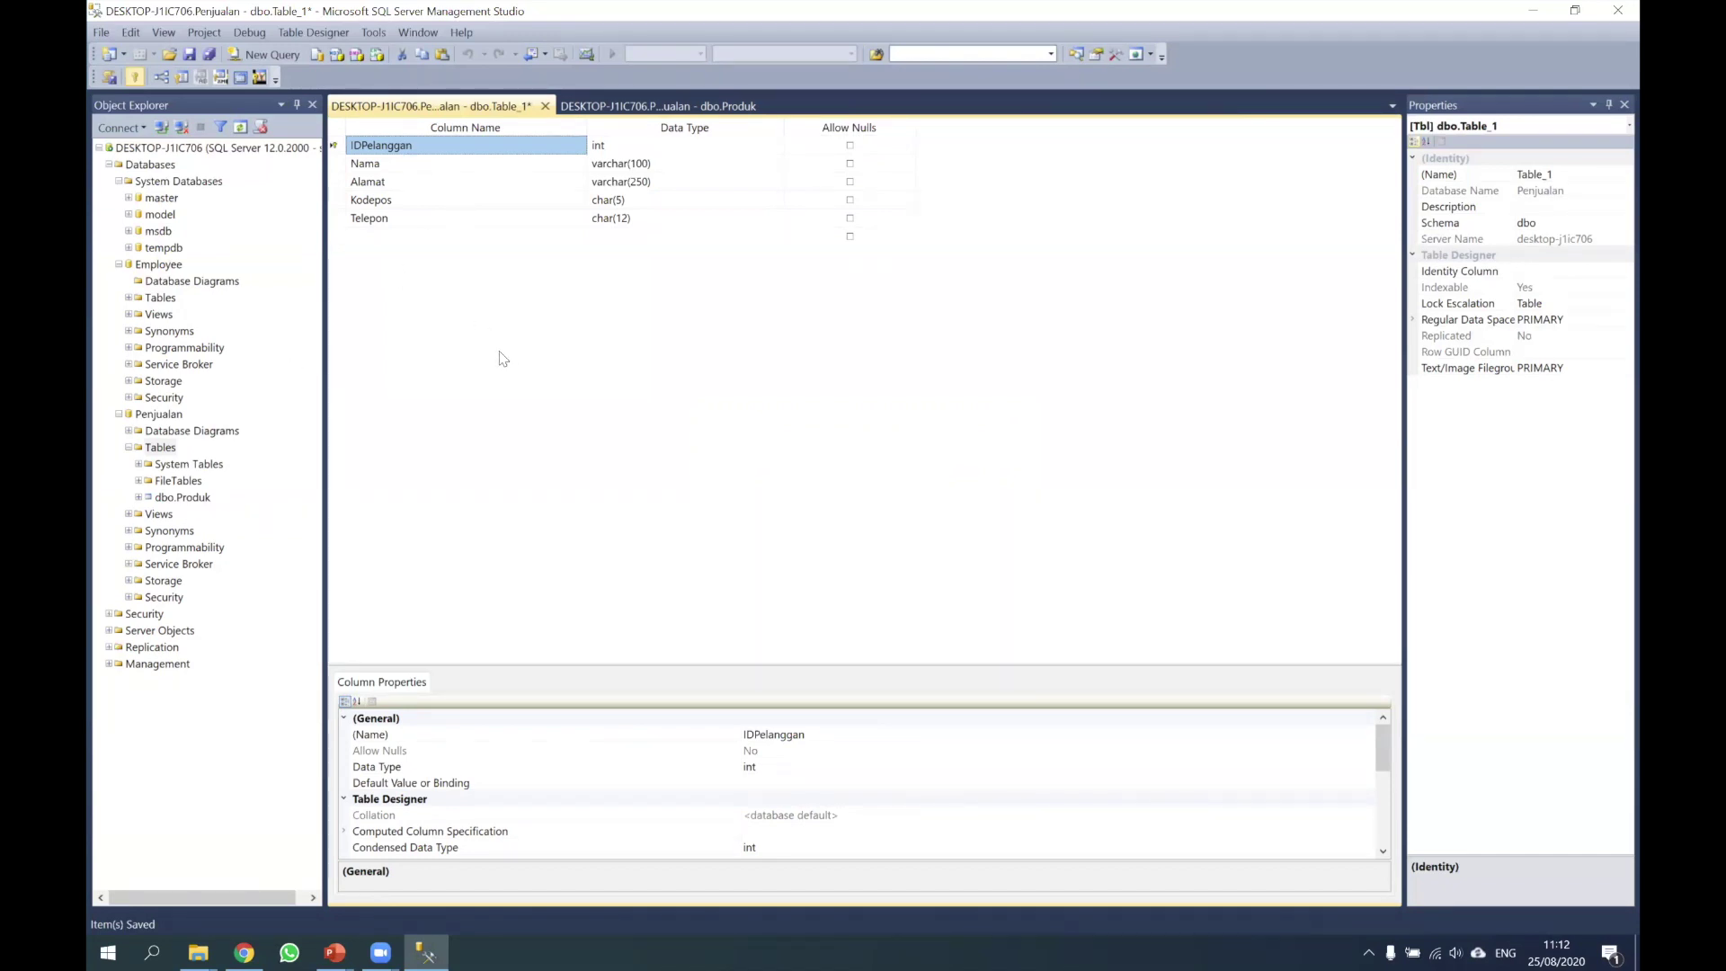
Save the five-column table design with the name Pelanggan
key("ctrl+s")
type("Pelanggan")
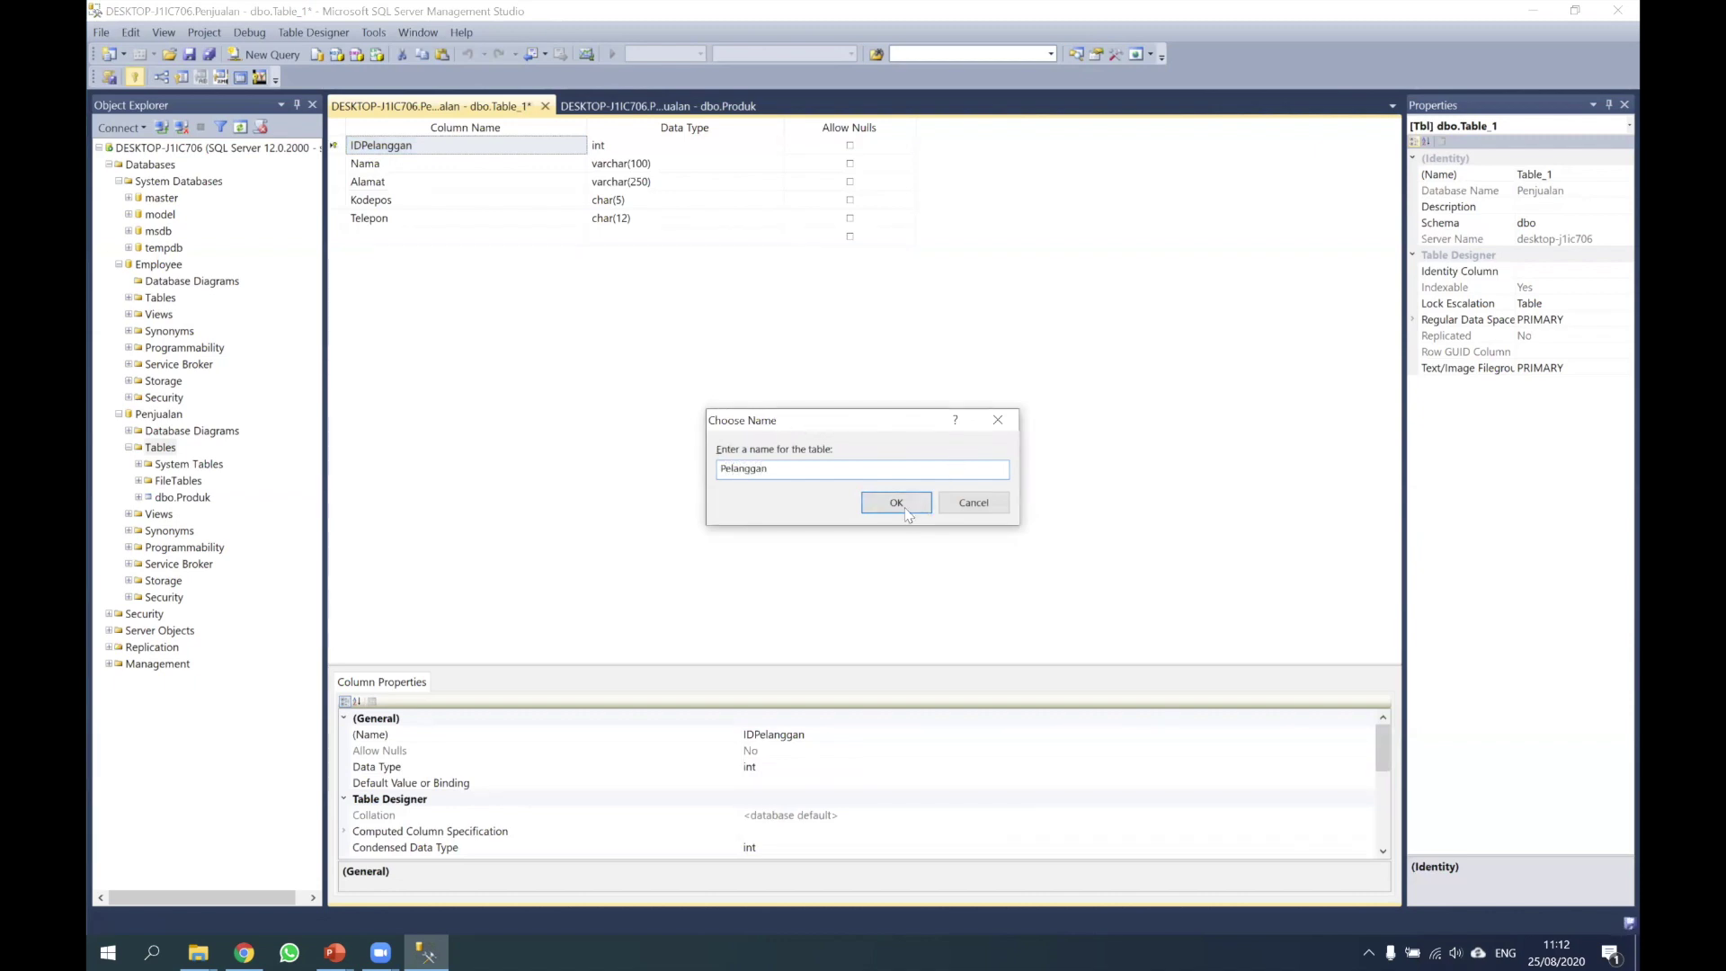
left_click(896, 502)
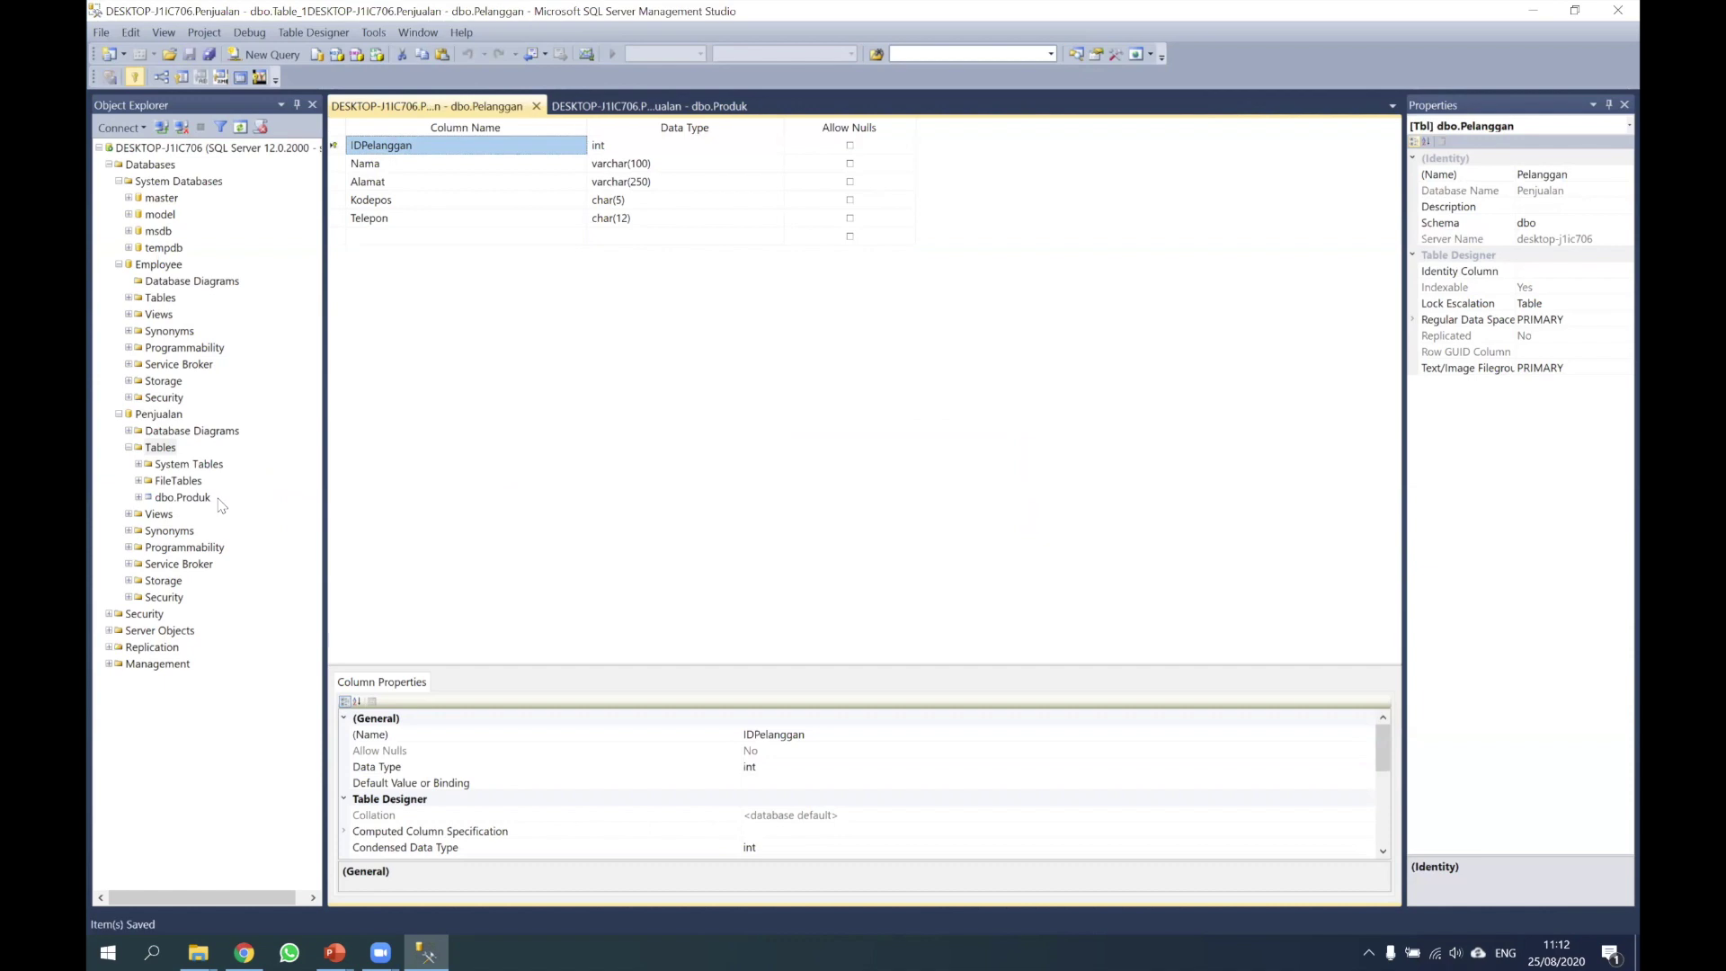
Refresh the Tables folder of the Penjualan database to list the Pelanggan table
left_click(153, 449)
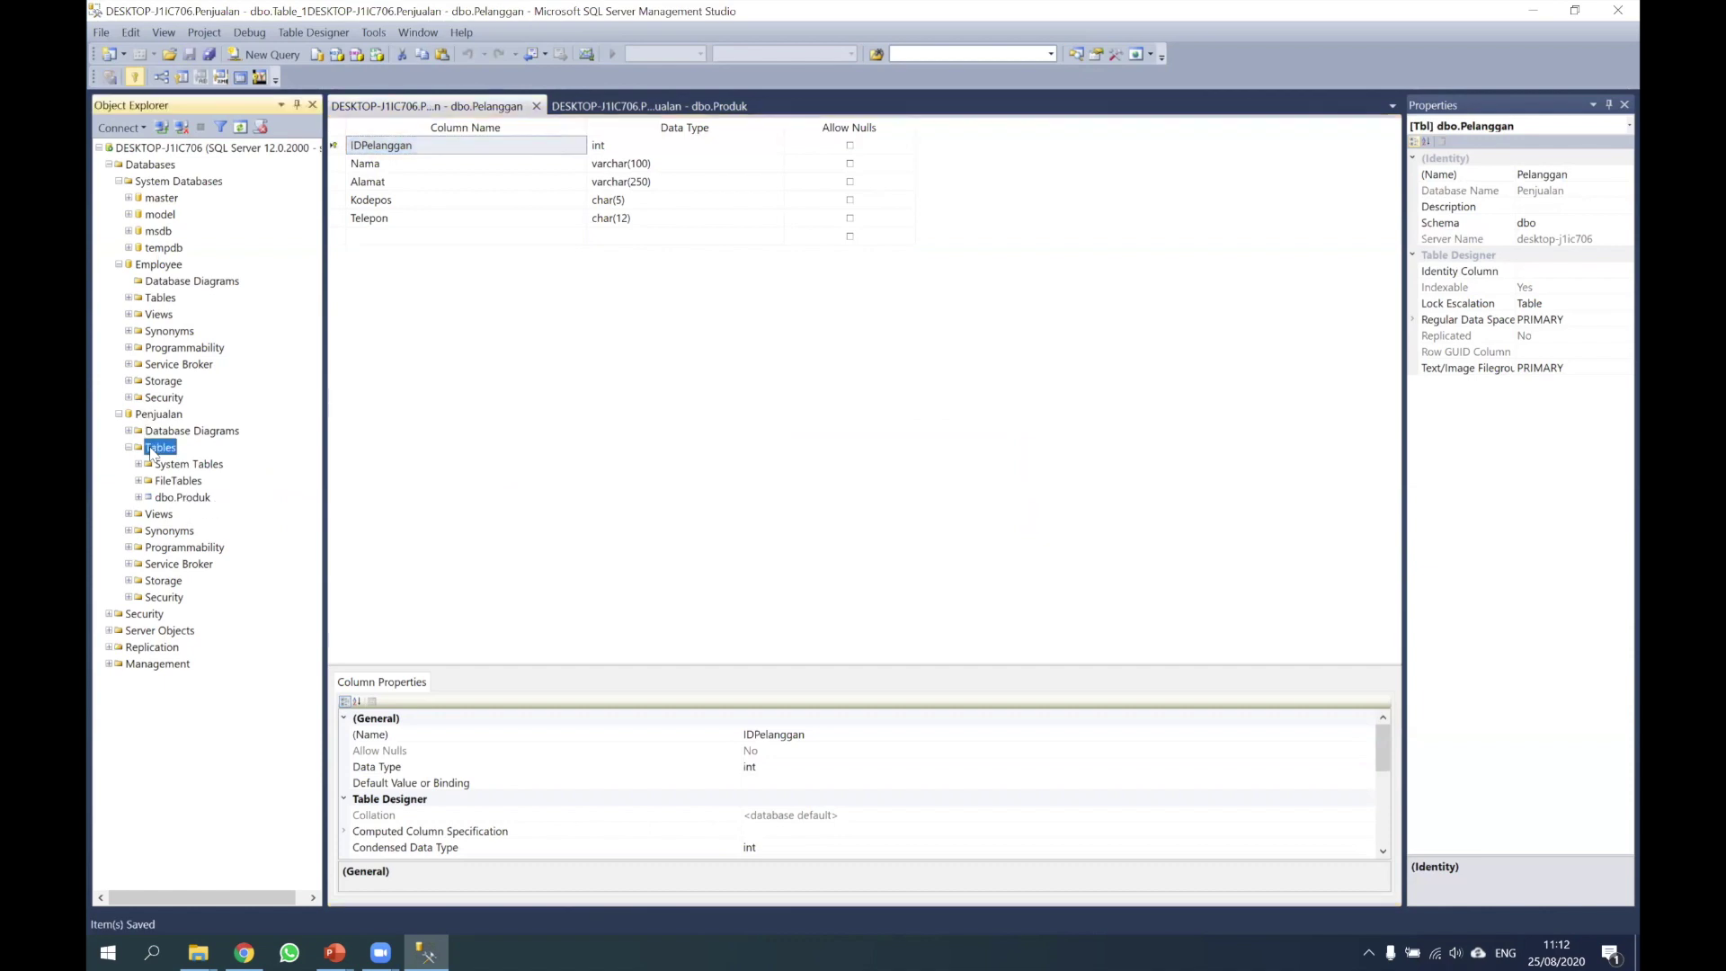
right_click(153, 449)
left_click(163, 558)
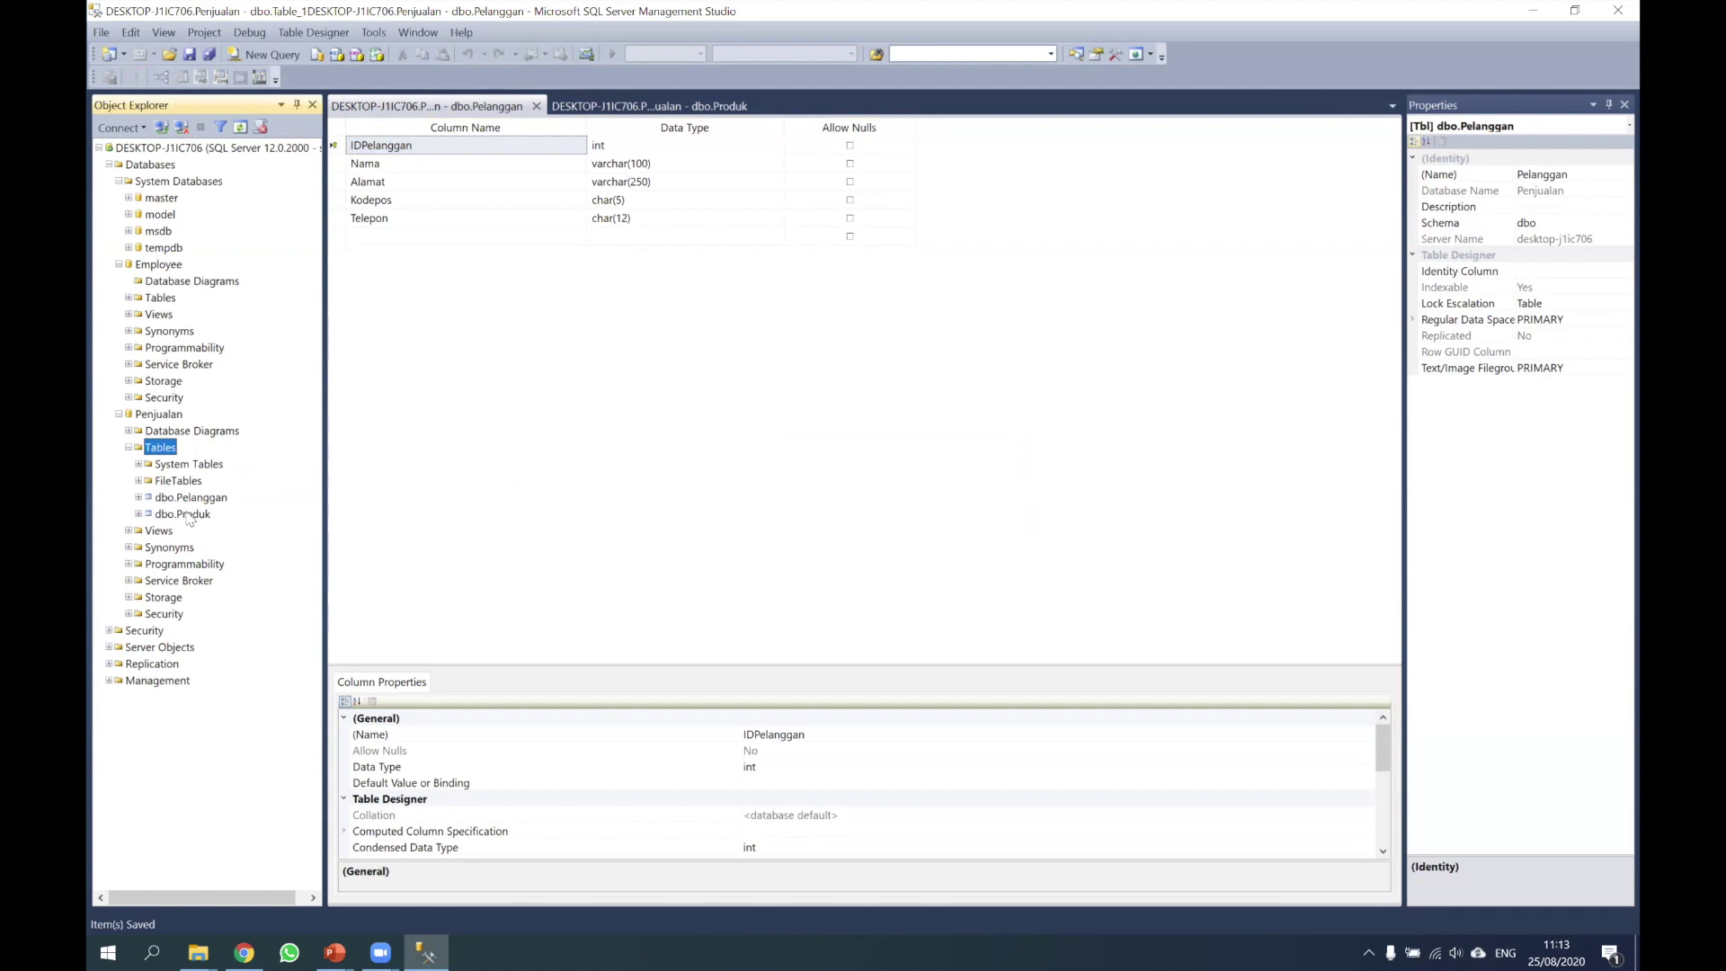
Start another new table in the Penjualan database and define its first column as IDPelanggan of type int
right_click(149, 451)
left_click(180, 462)
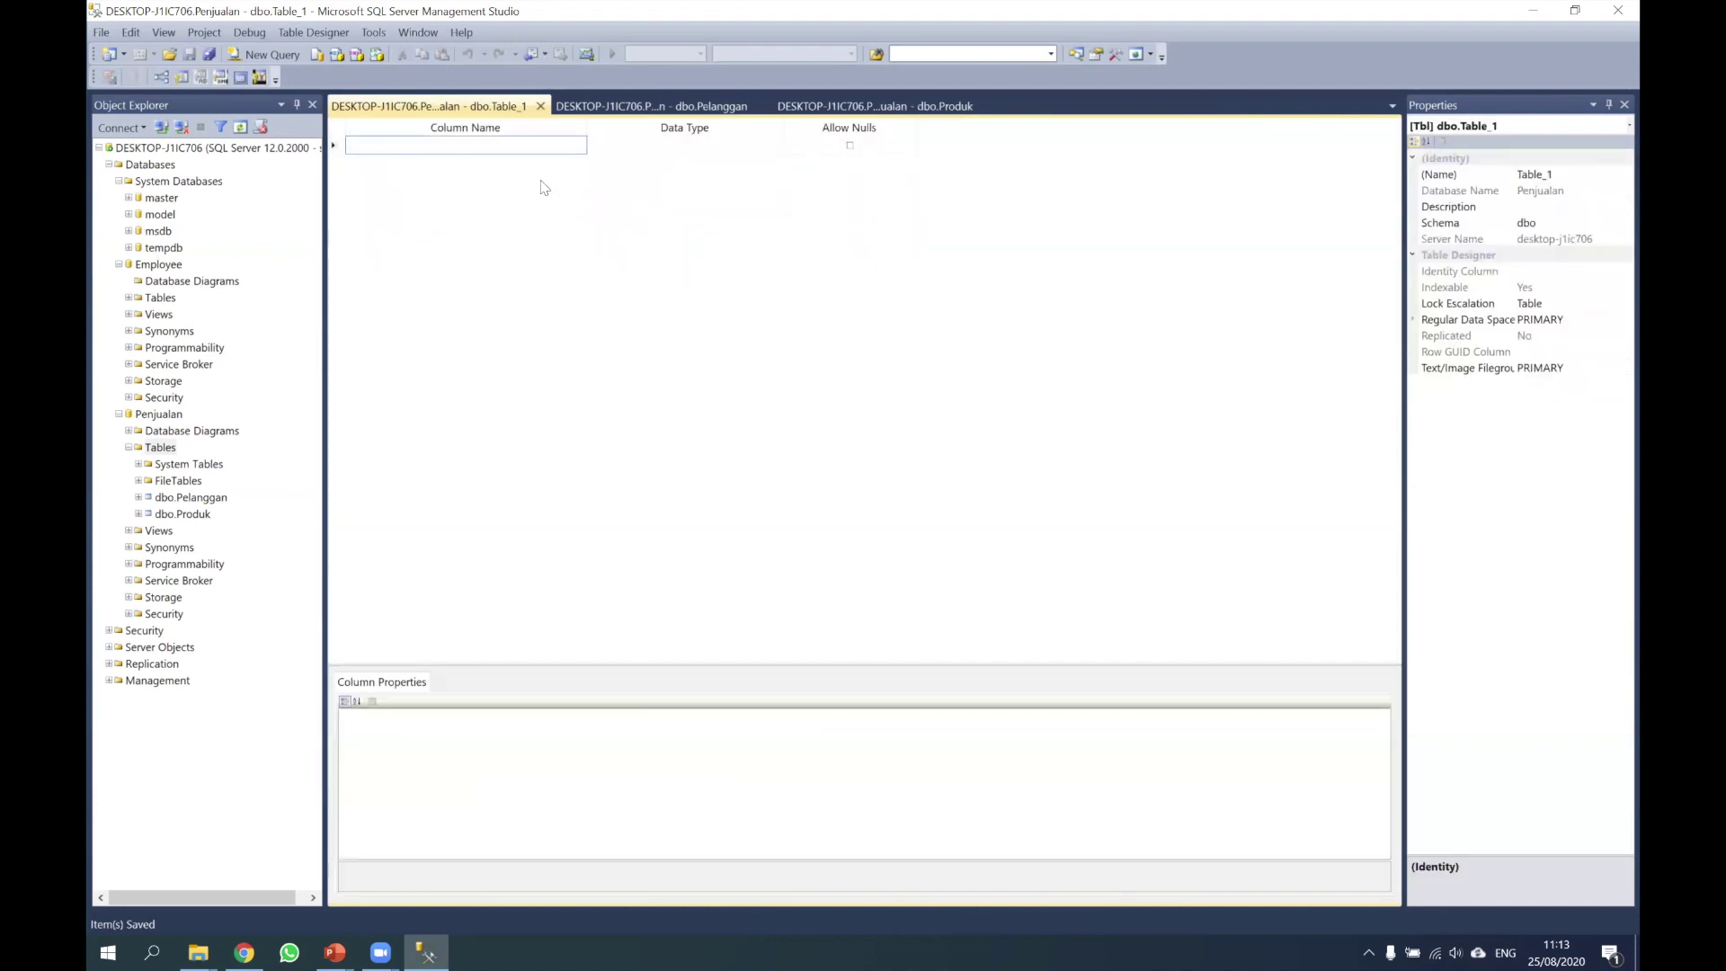
type("IDpelanggan")
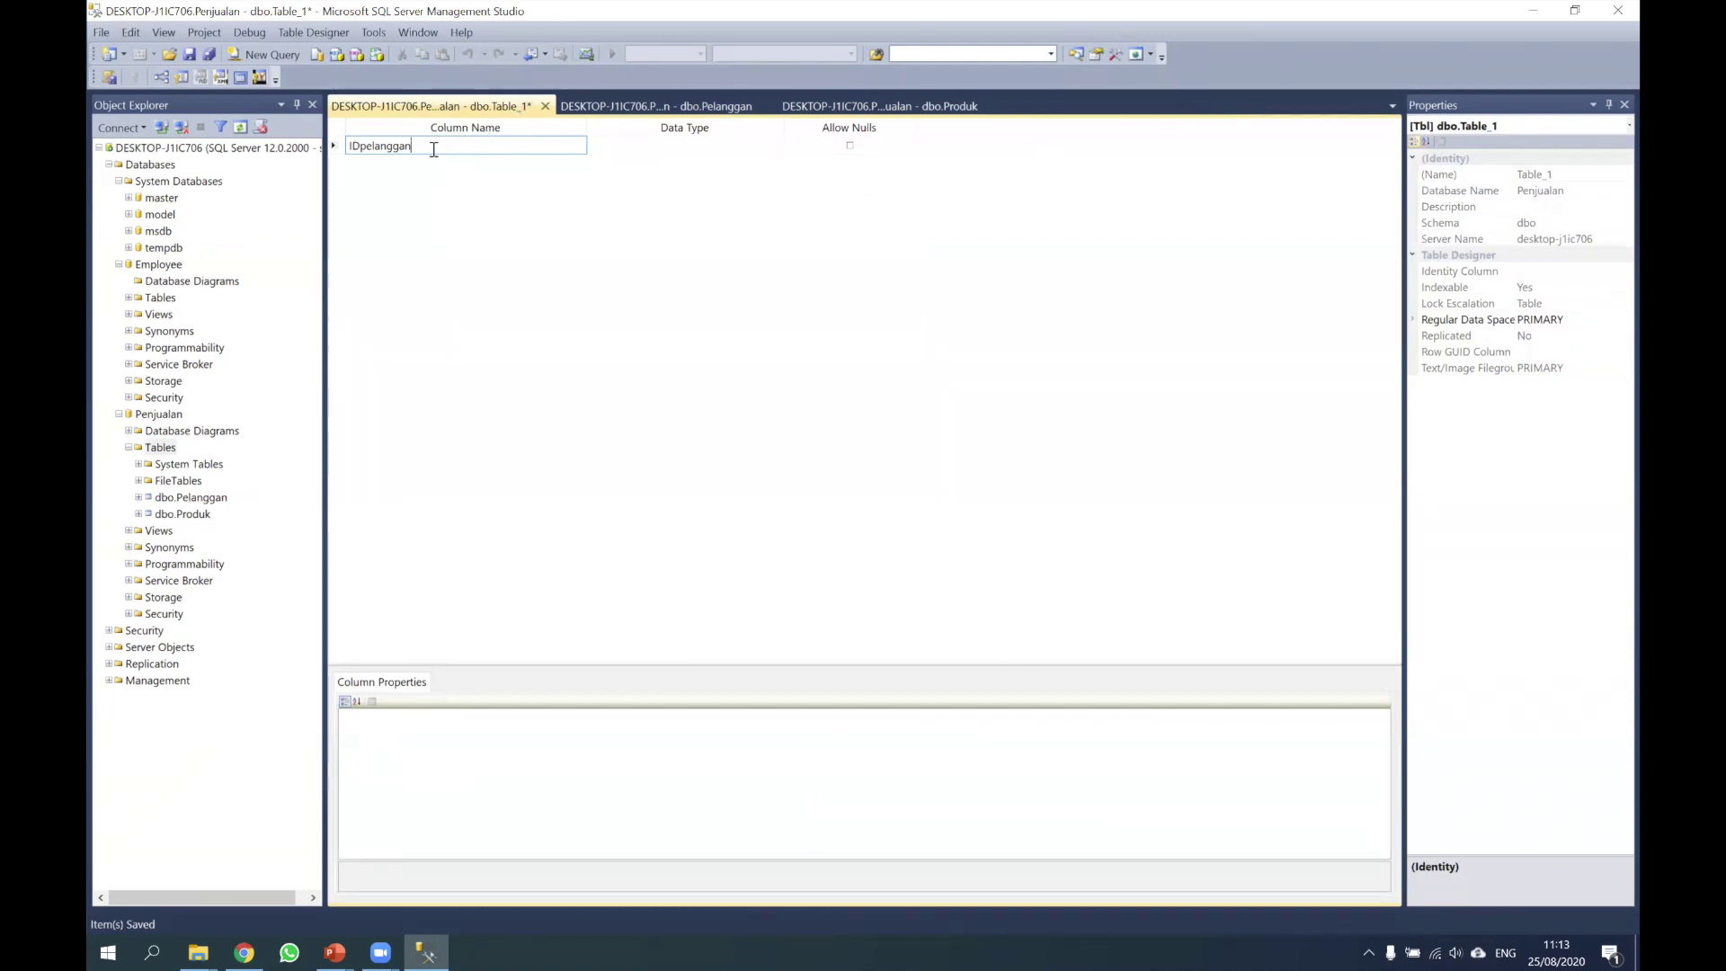
left_click(363, 144)
key("Delete")
type("P")
left_click(648, 148)
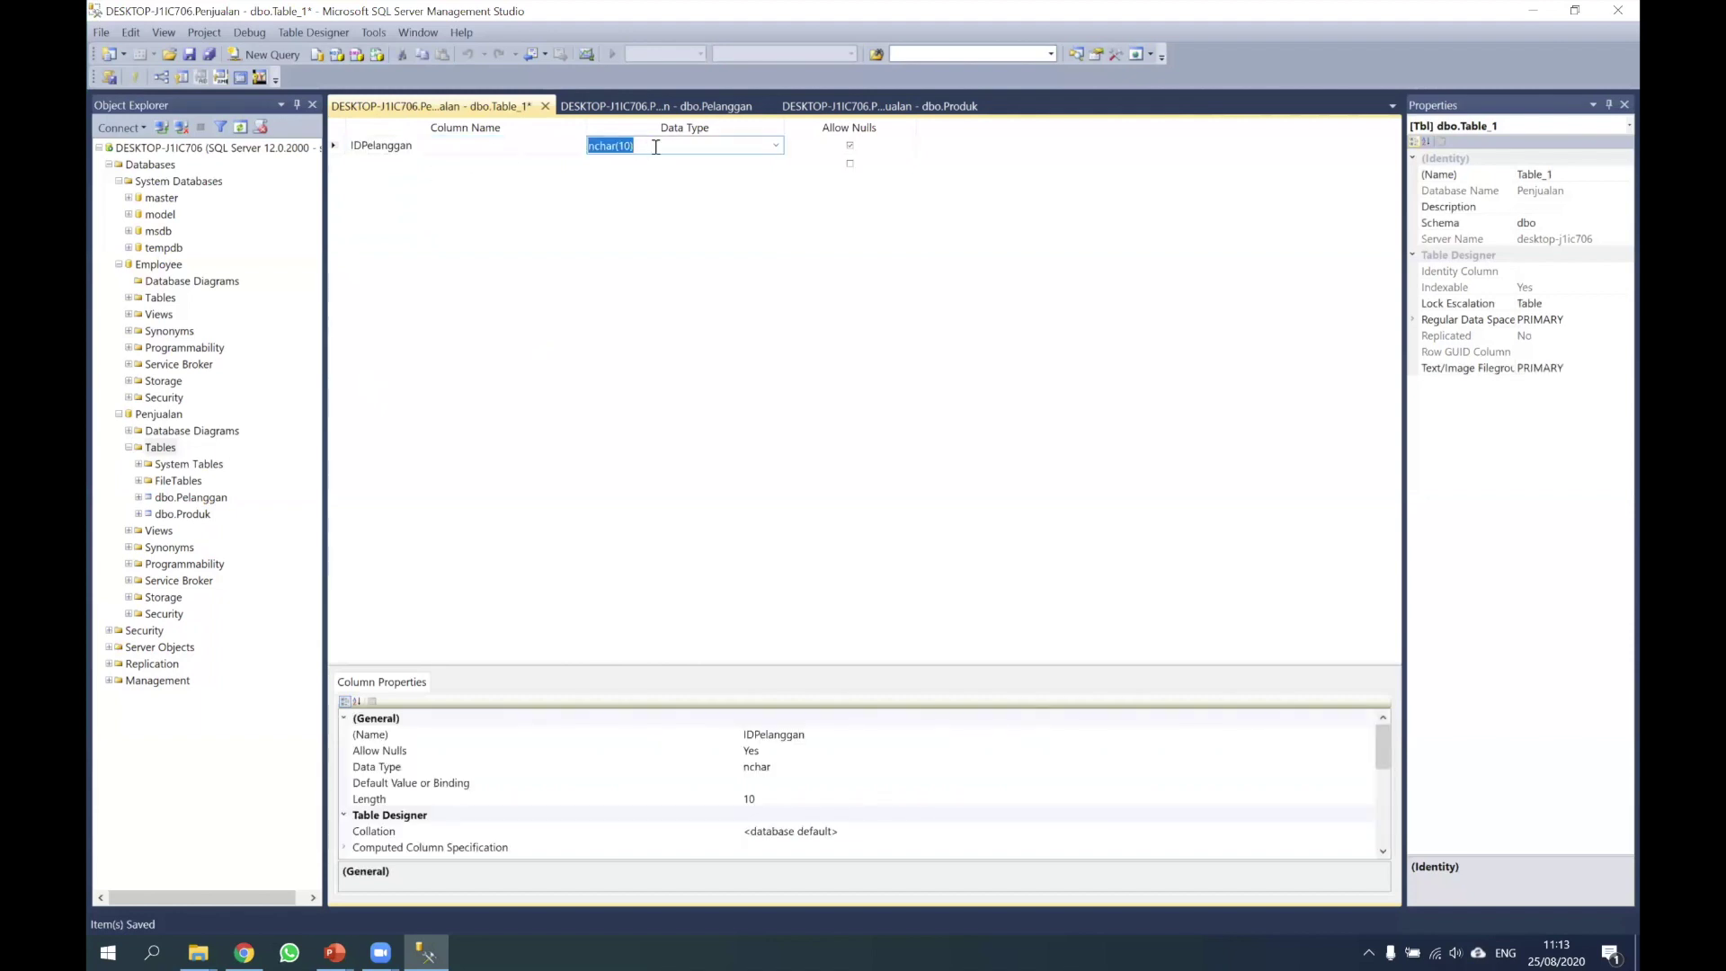
type("int")
left_click(456, 163)
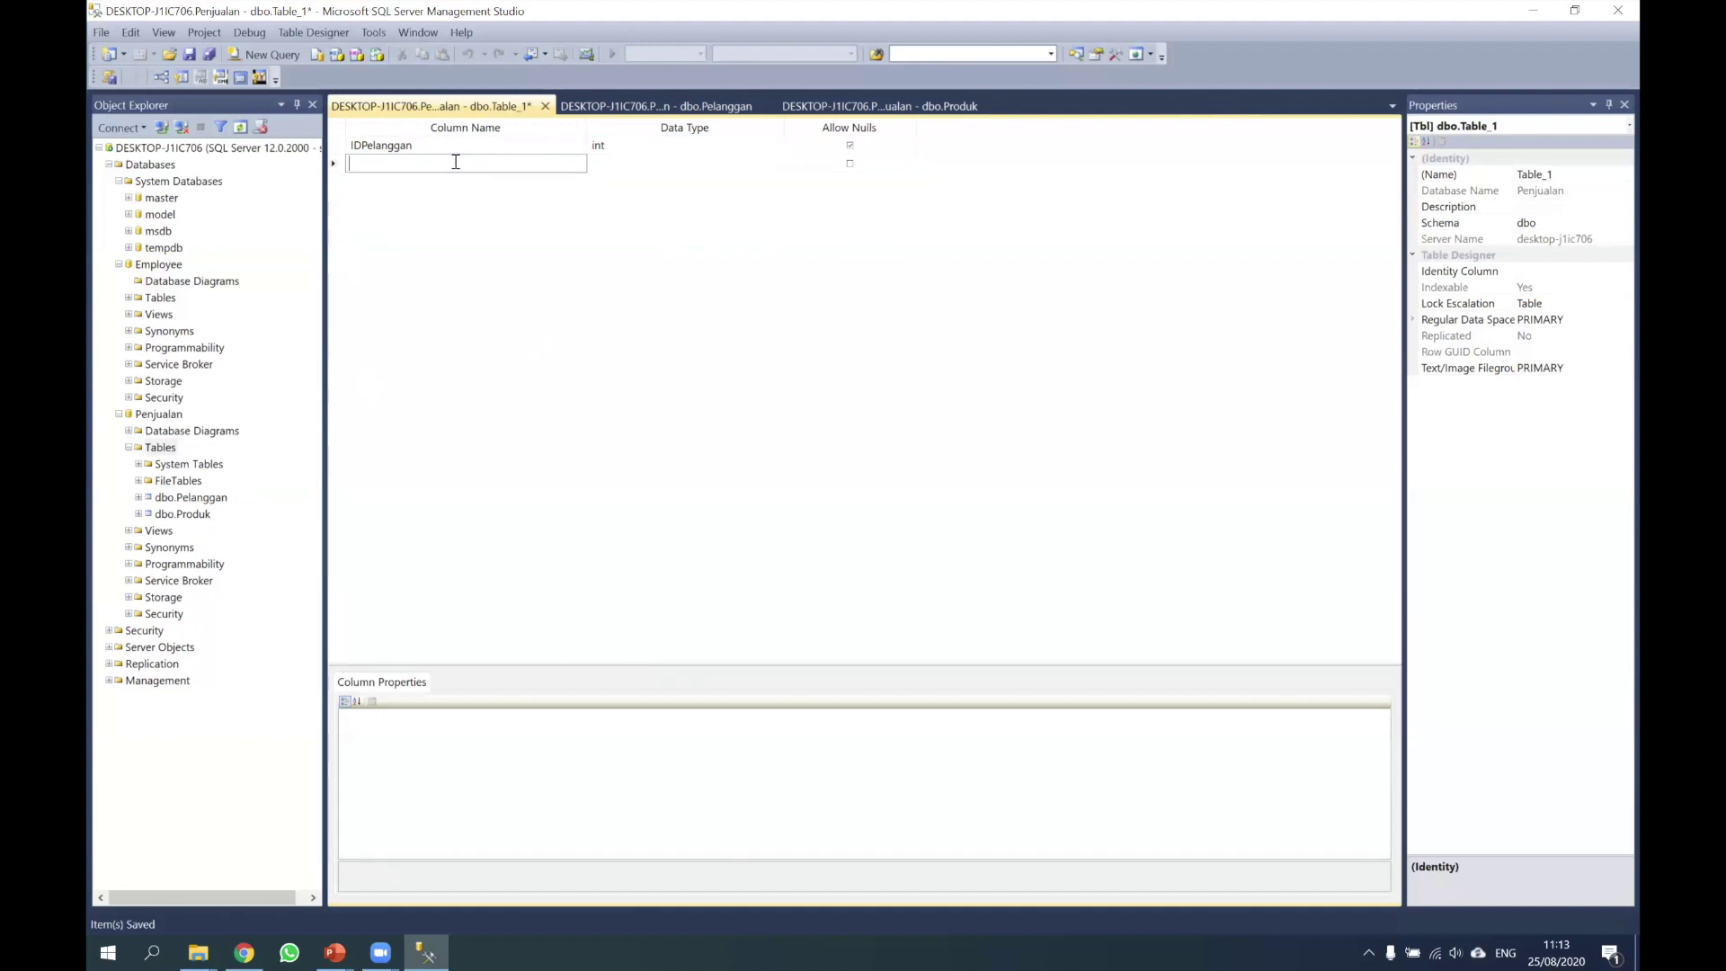
Add IDProduk as the second column of the new table with data type int
type("IDProduk")
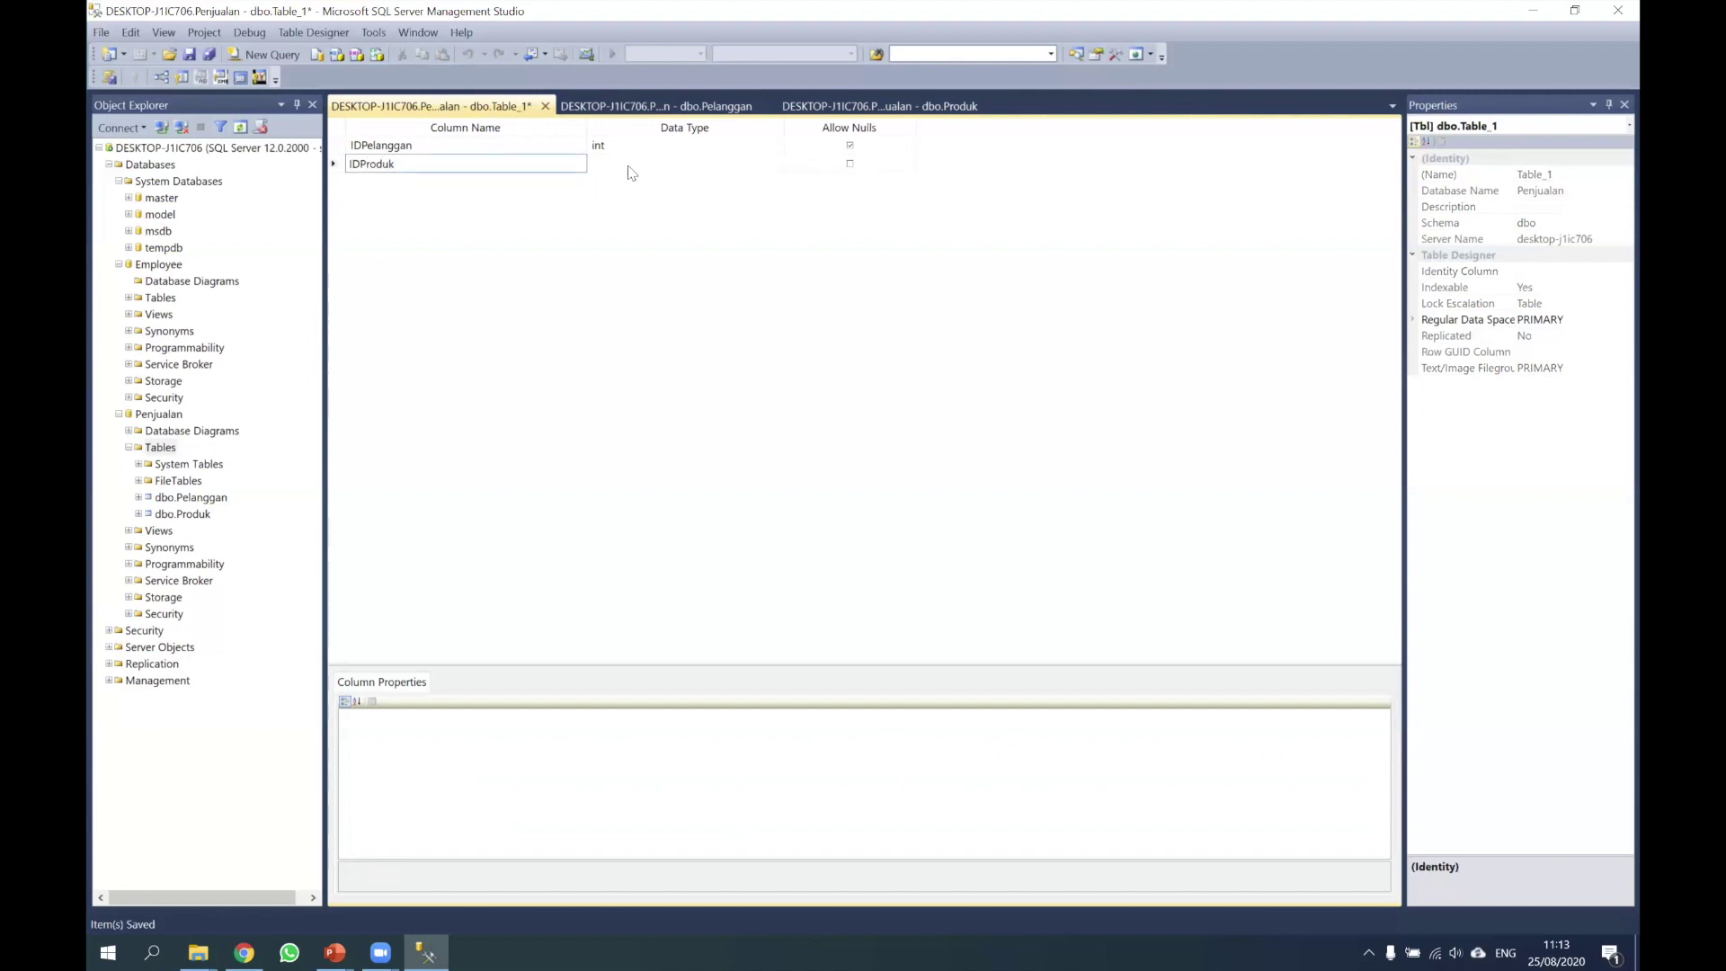
left_click(628, 165)
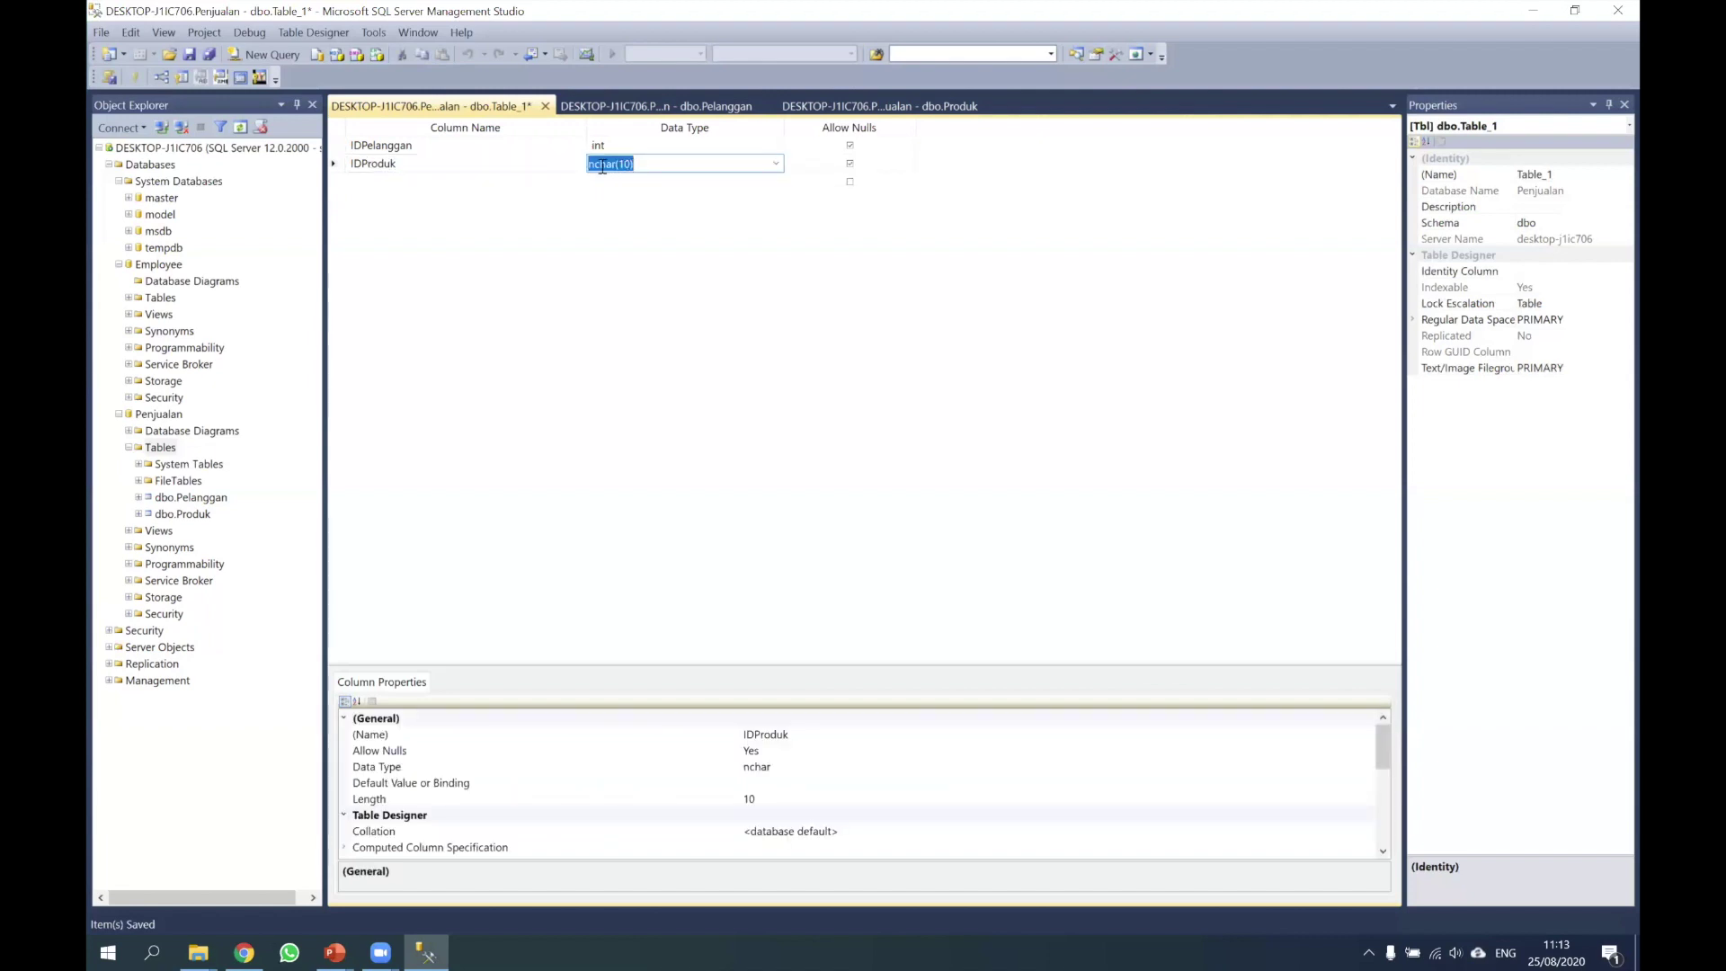
type("int")
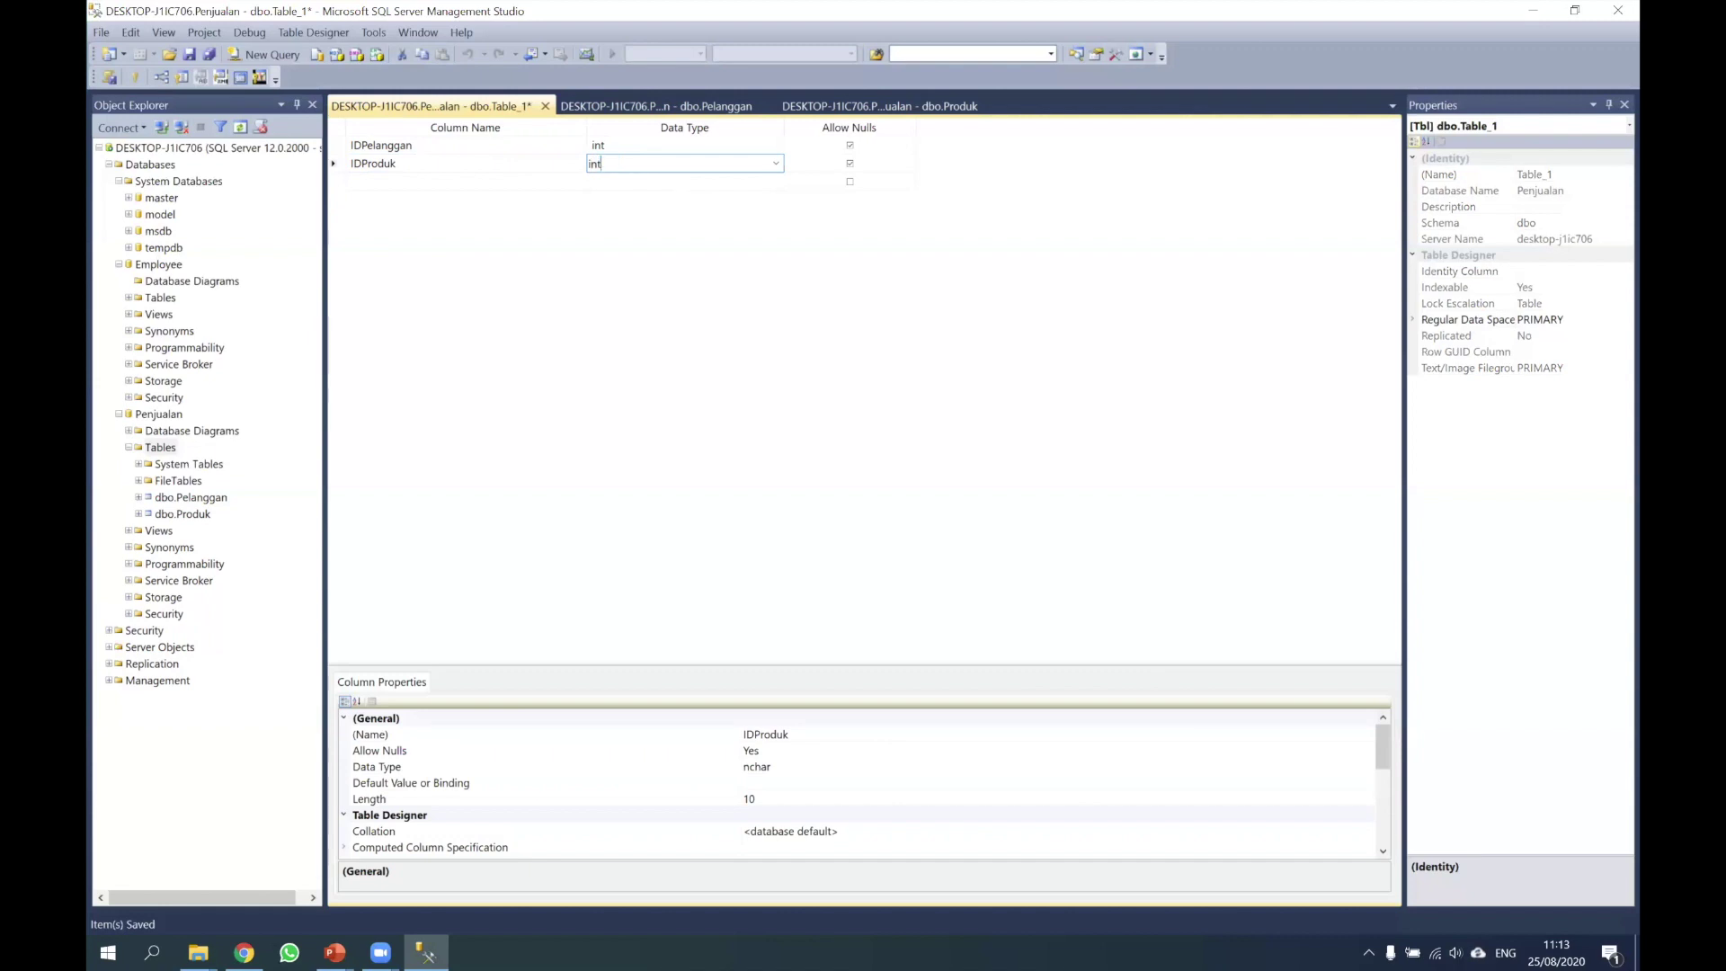
Add a Jumlah column with the default nchar(10) type and a TanggalPesan column of type date
left_click(446, 182)
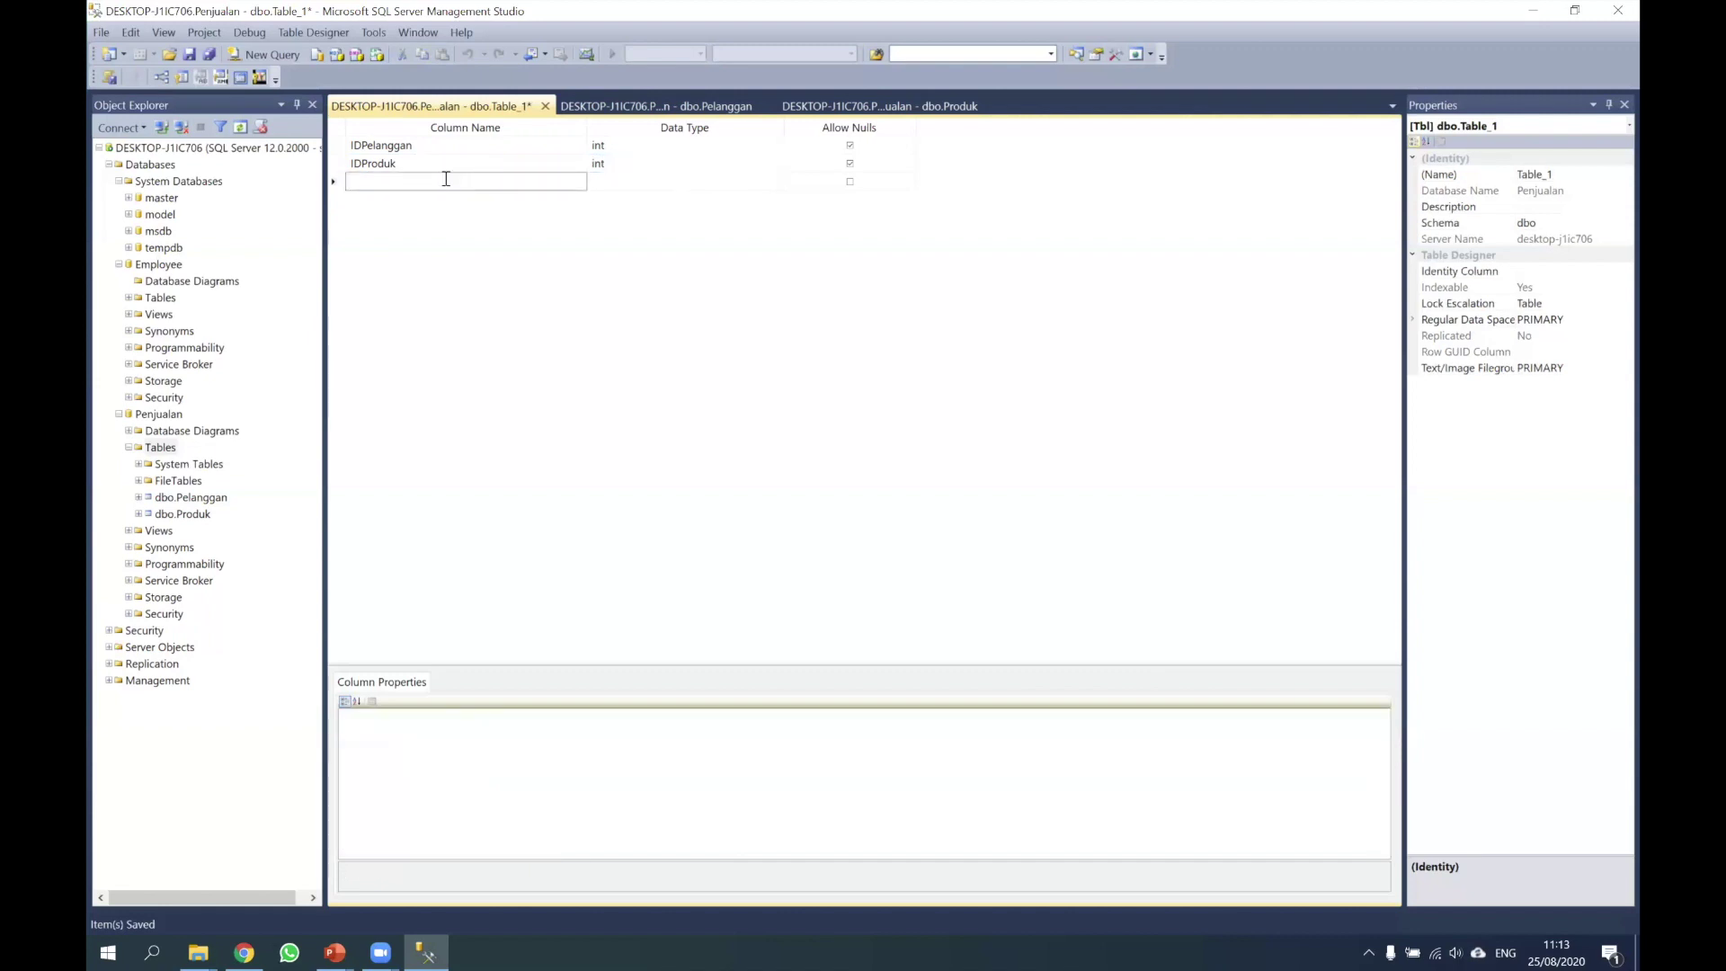
type("Jumlah")
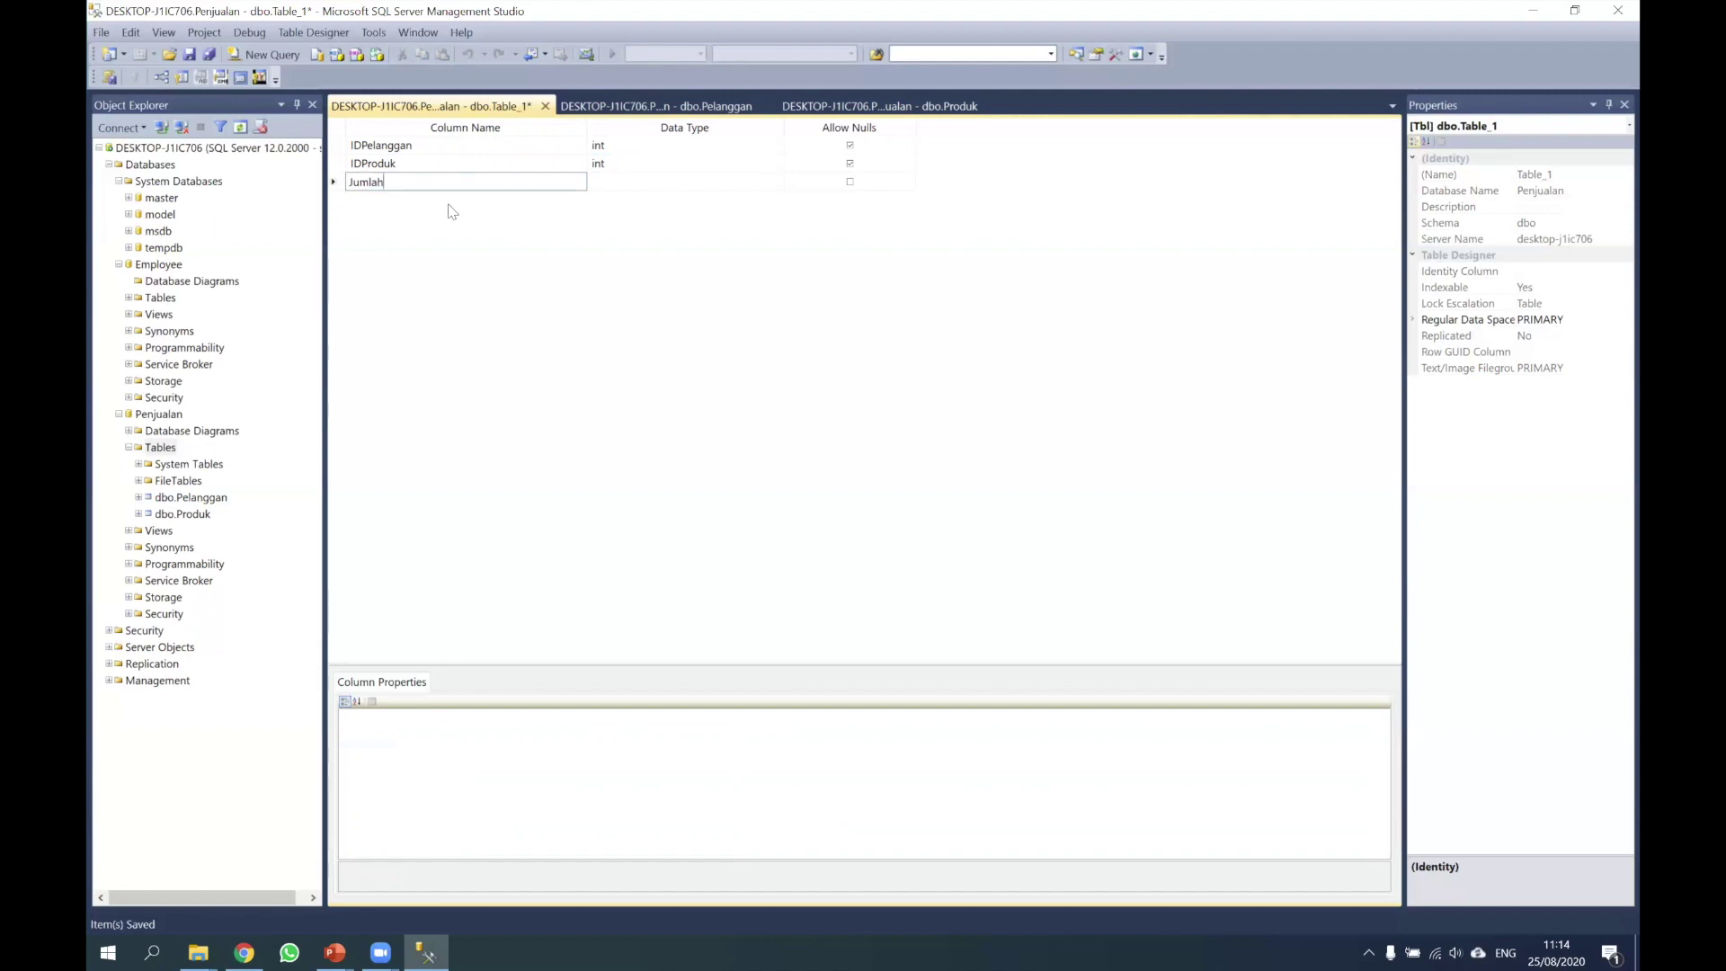
left_click(383, 199)
type("TanggalPesan")
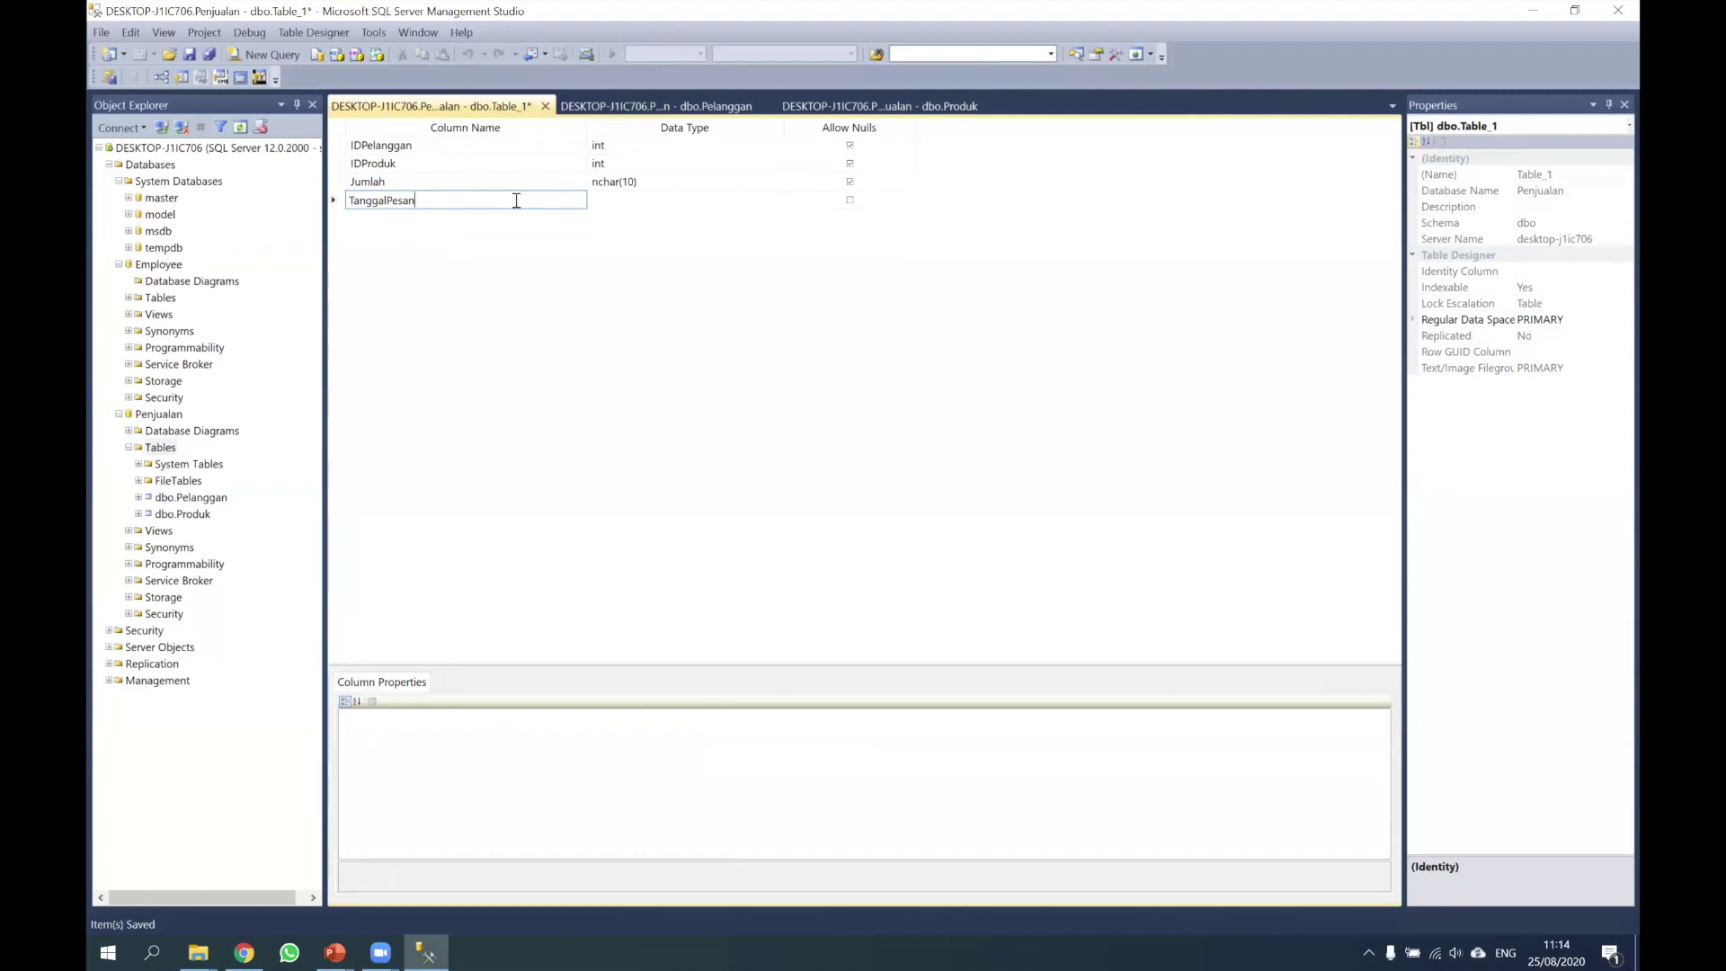
left_click(667, 202)
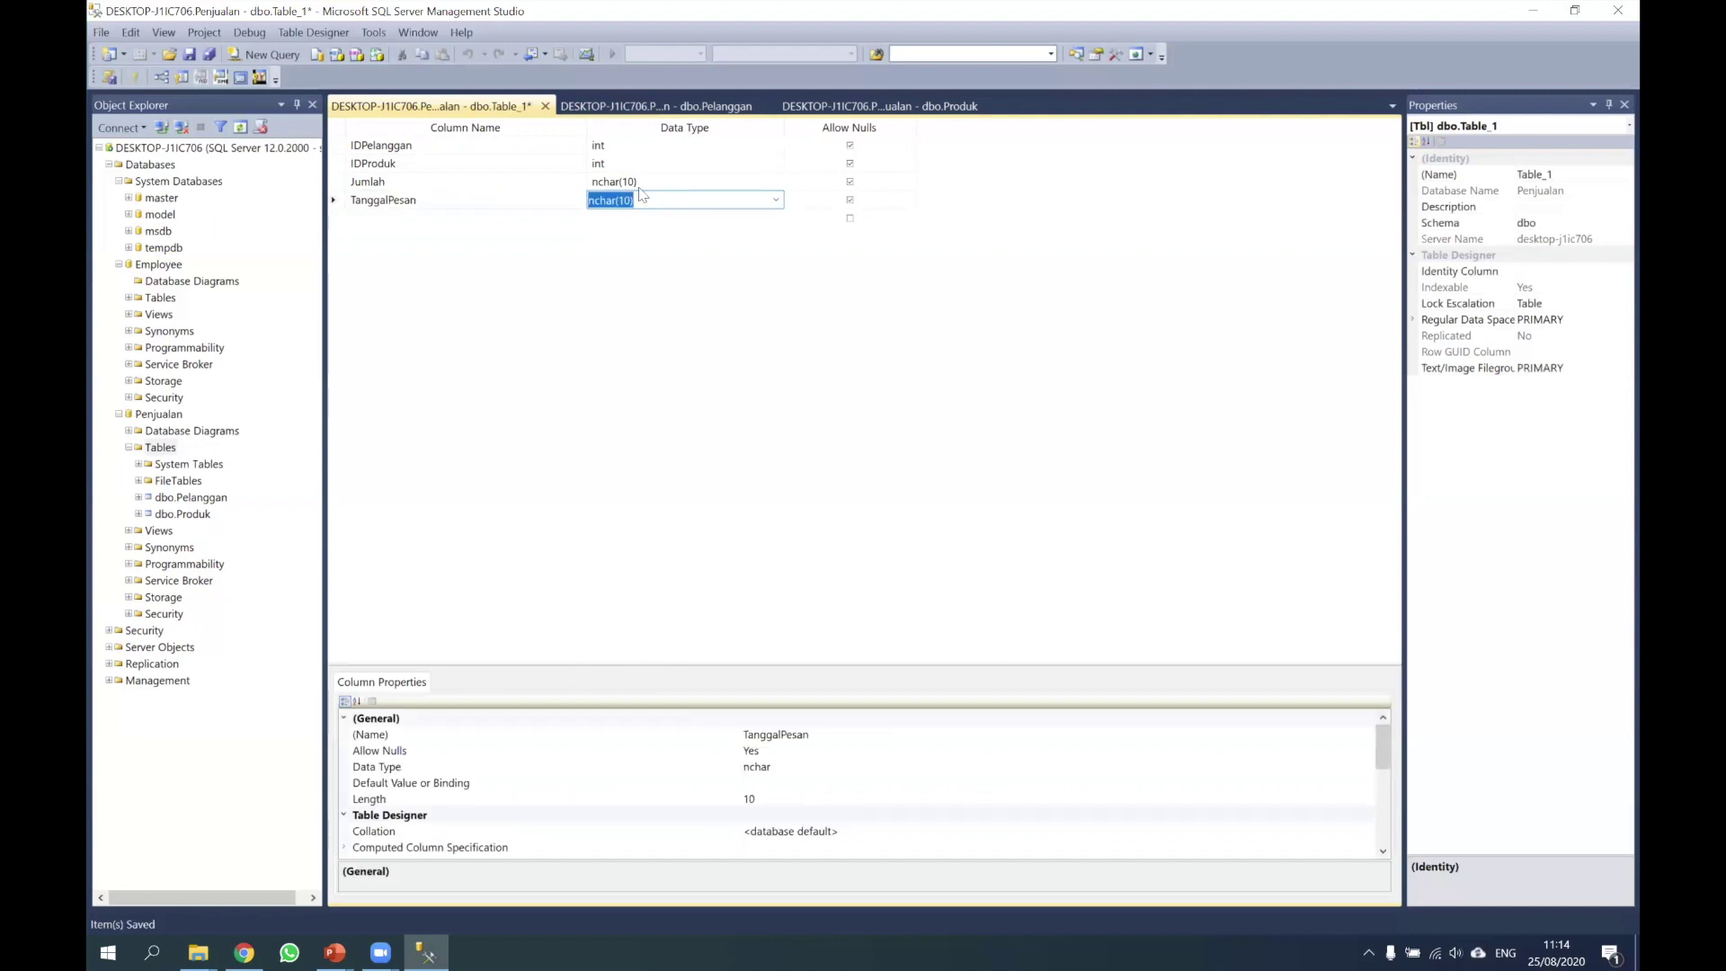
type("date")
Disallow nulls for the TanggalPesan, Jumlah, IDProduk and IDPelanggan columns
left_click(850, 199)
left_click(850, 180)
left_click(849, 162)
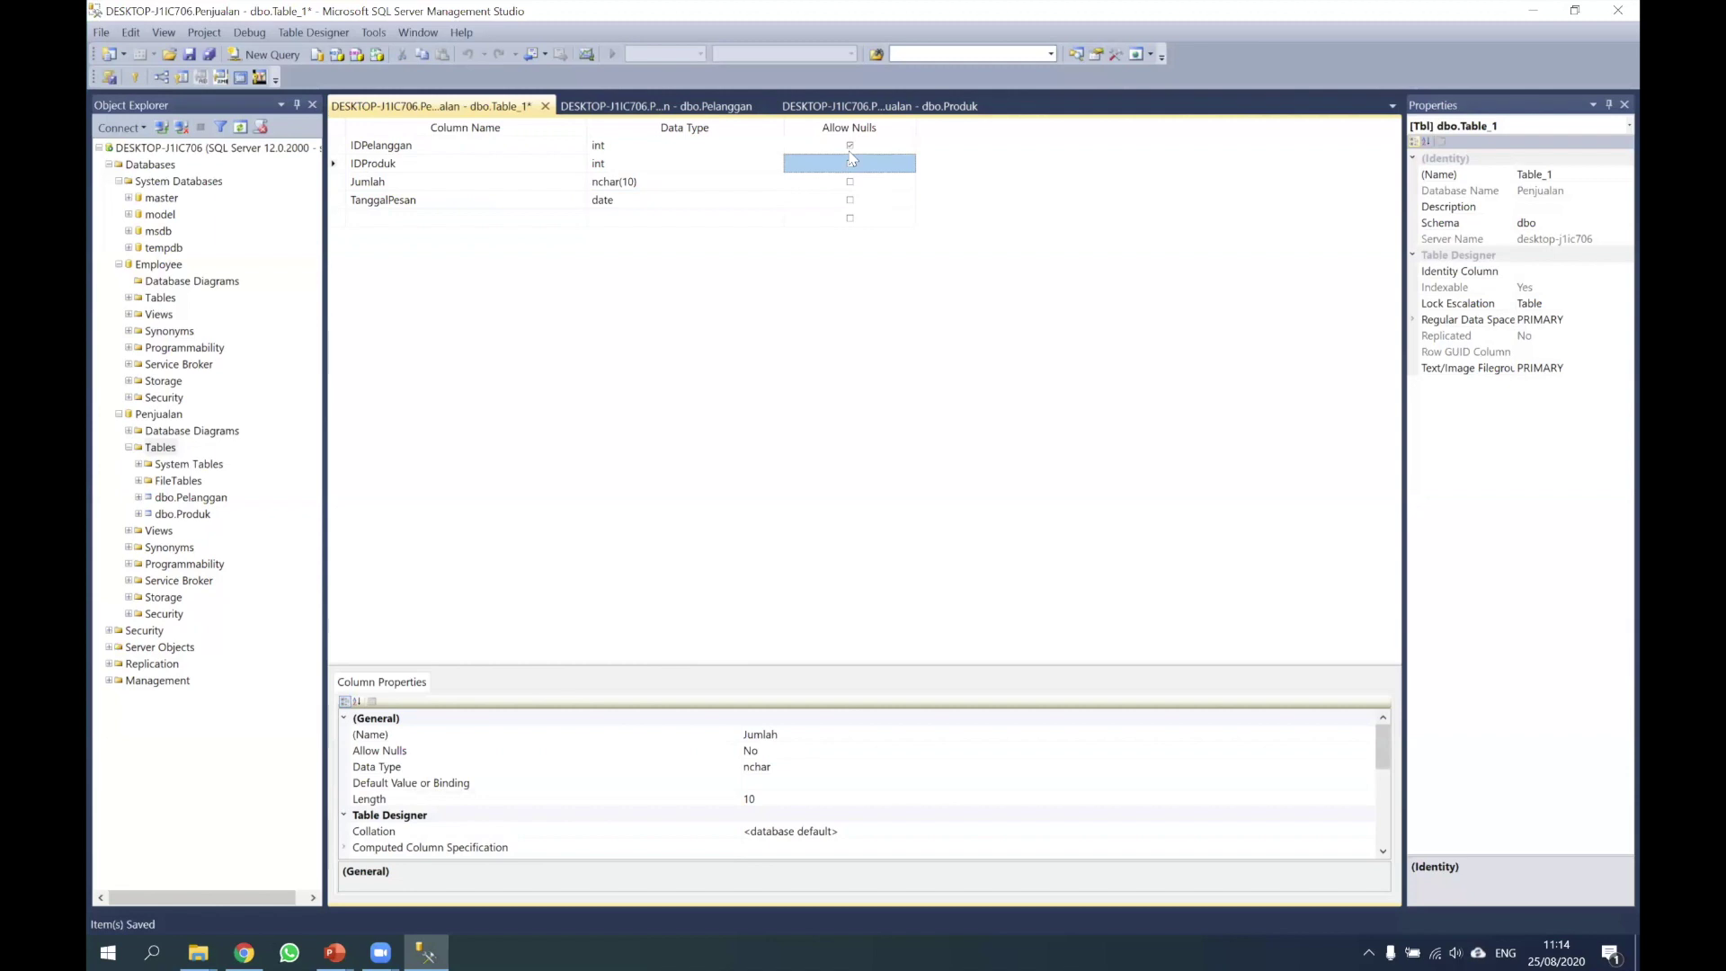
left_click(850, 145)
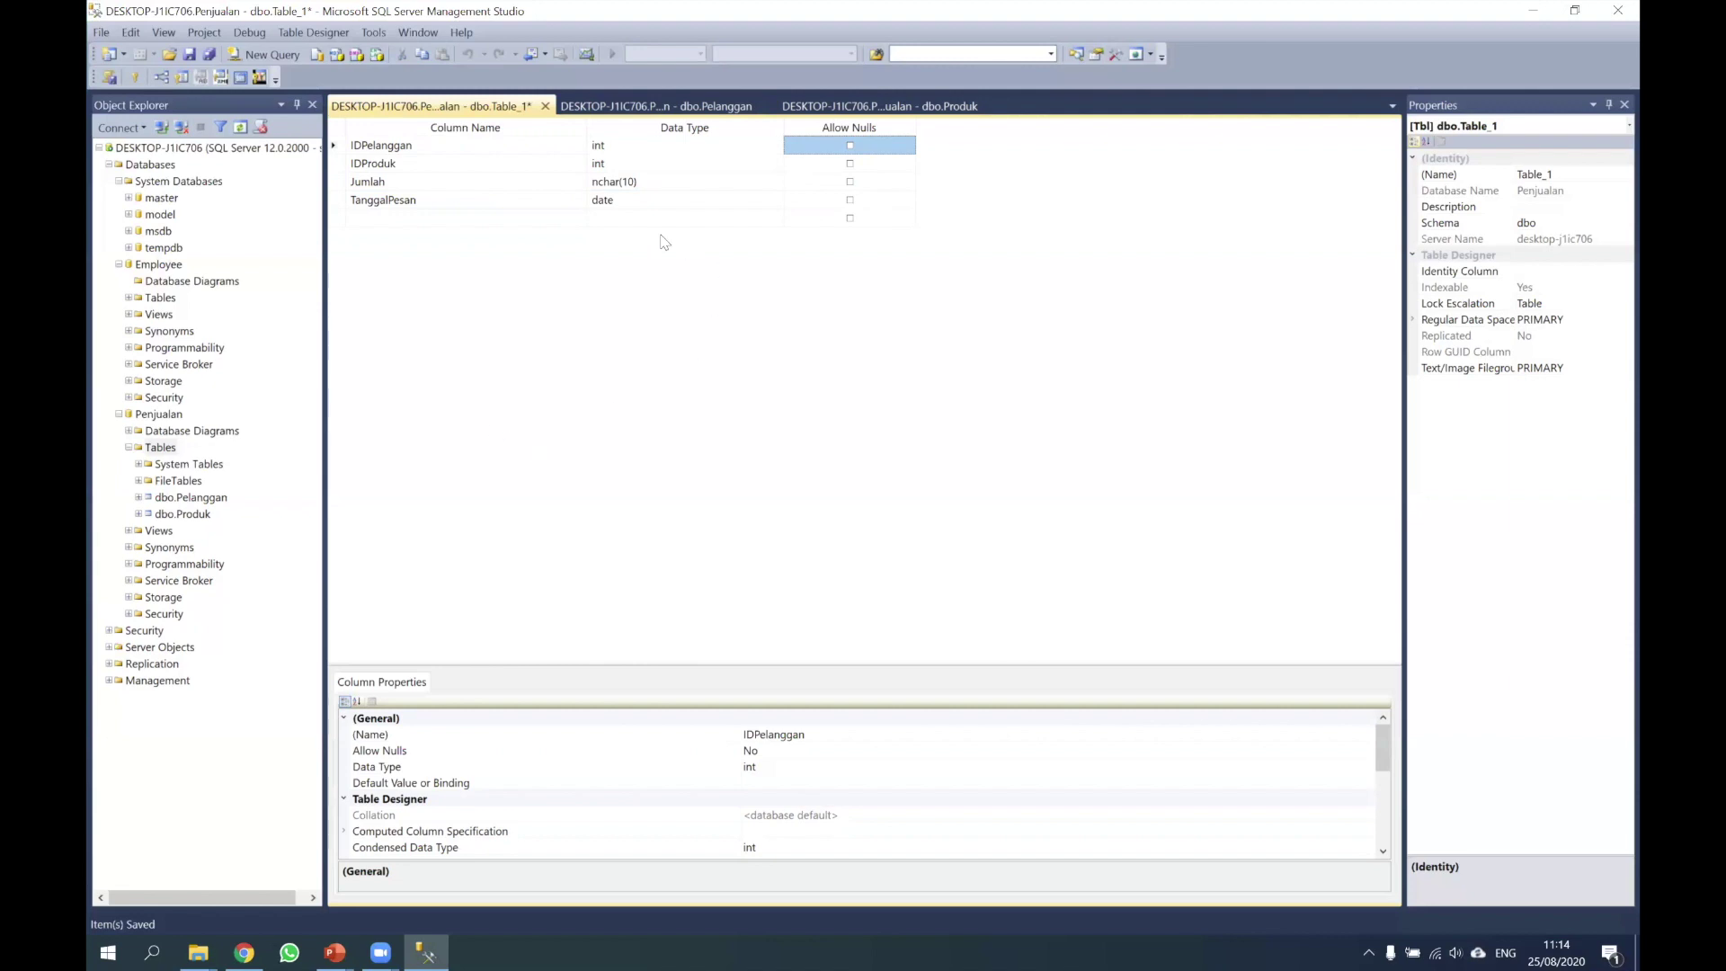
Save the four-column table design with the name Pesanan
key("ctrl+s")
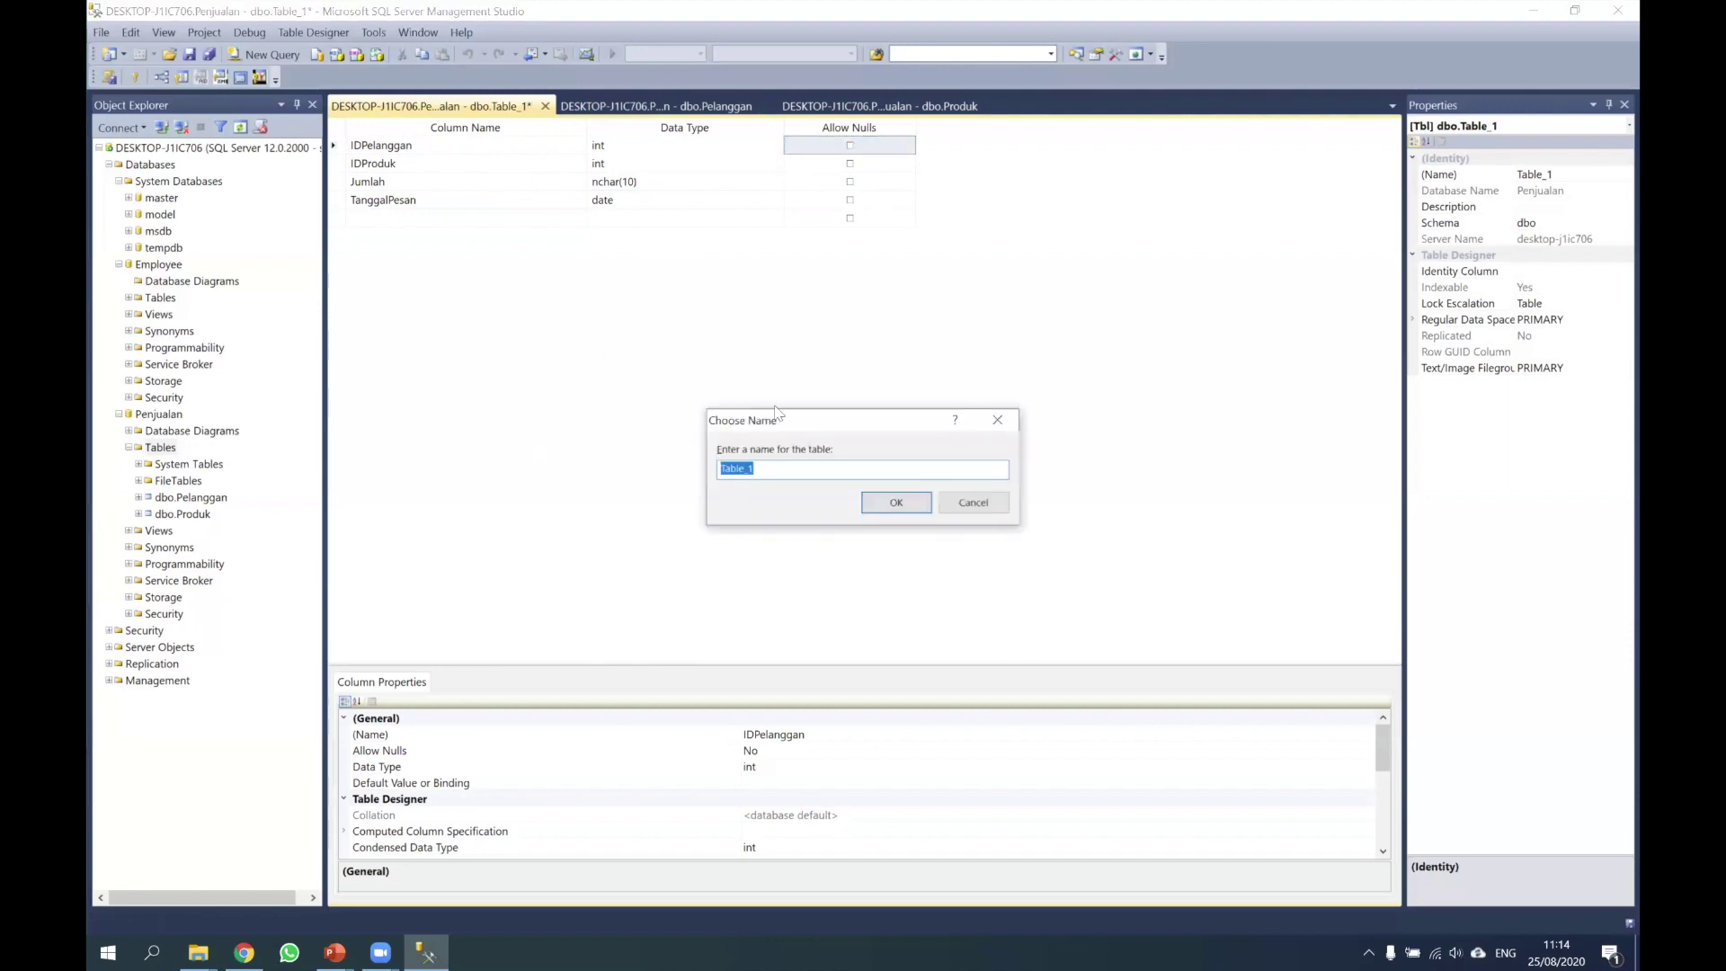
type("Pesanan")
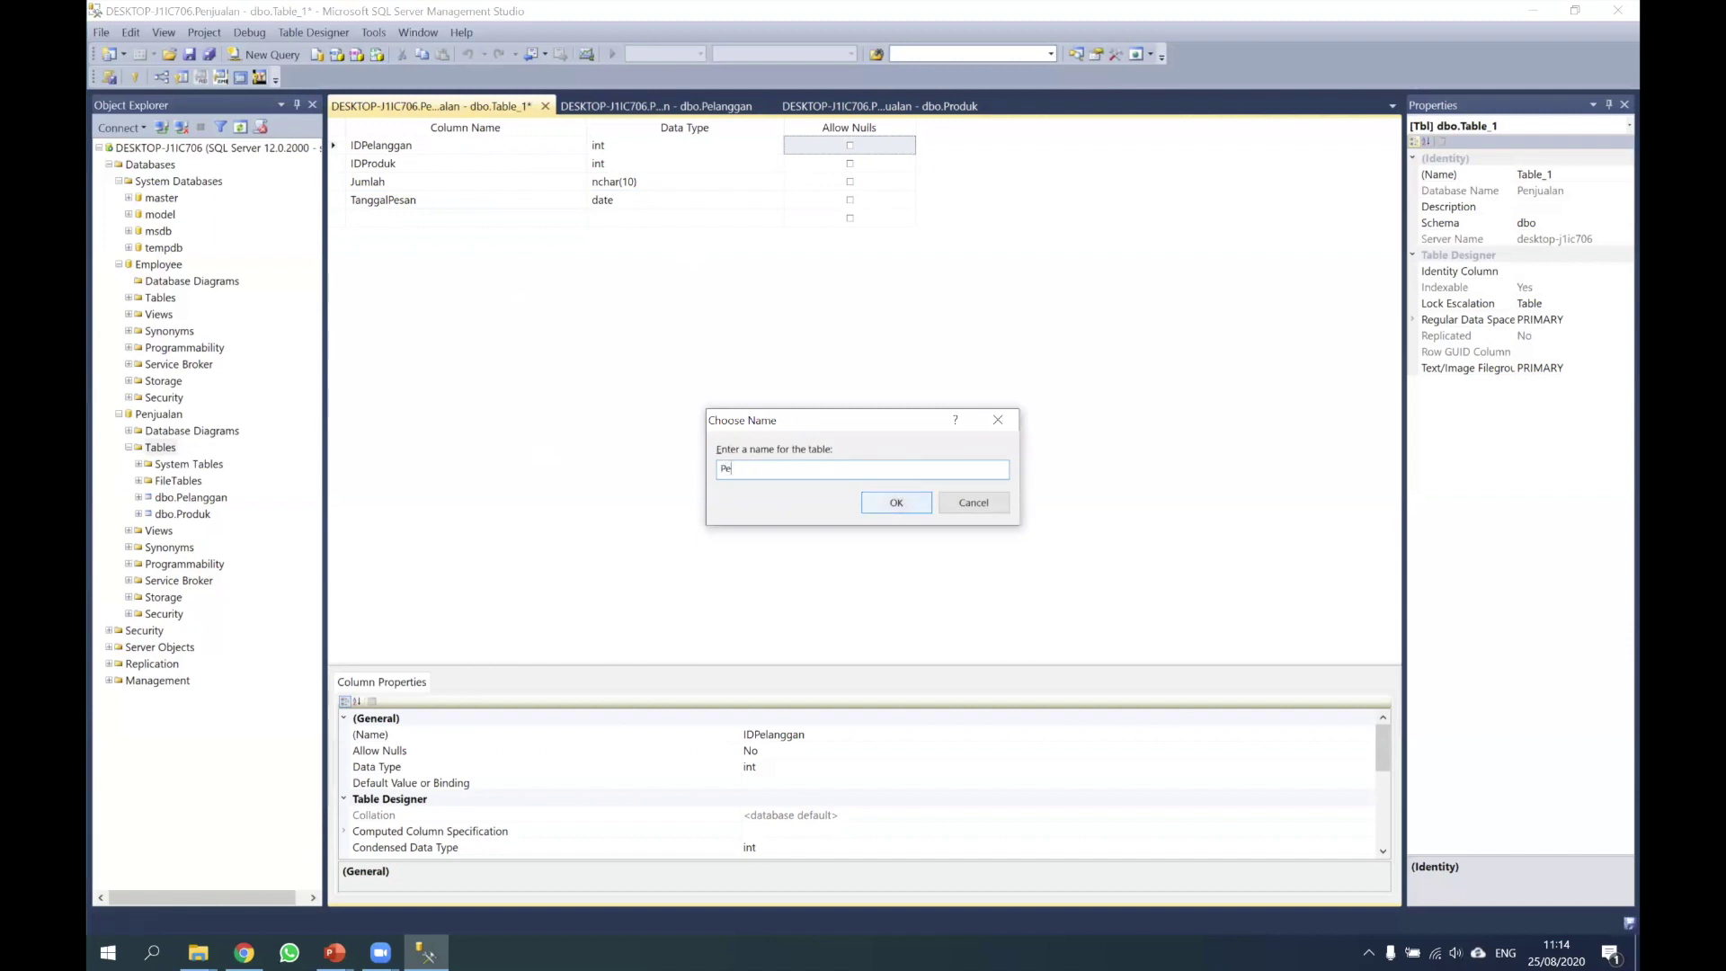
left_click(896, 503)
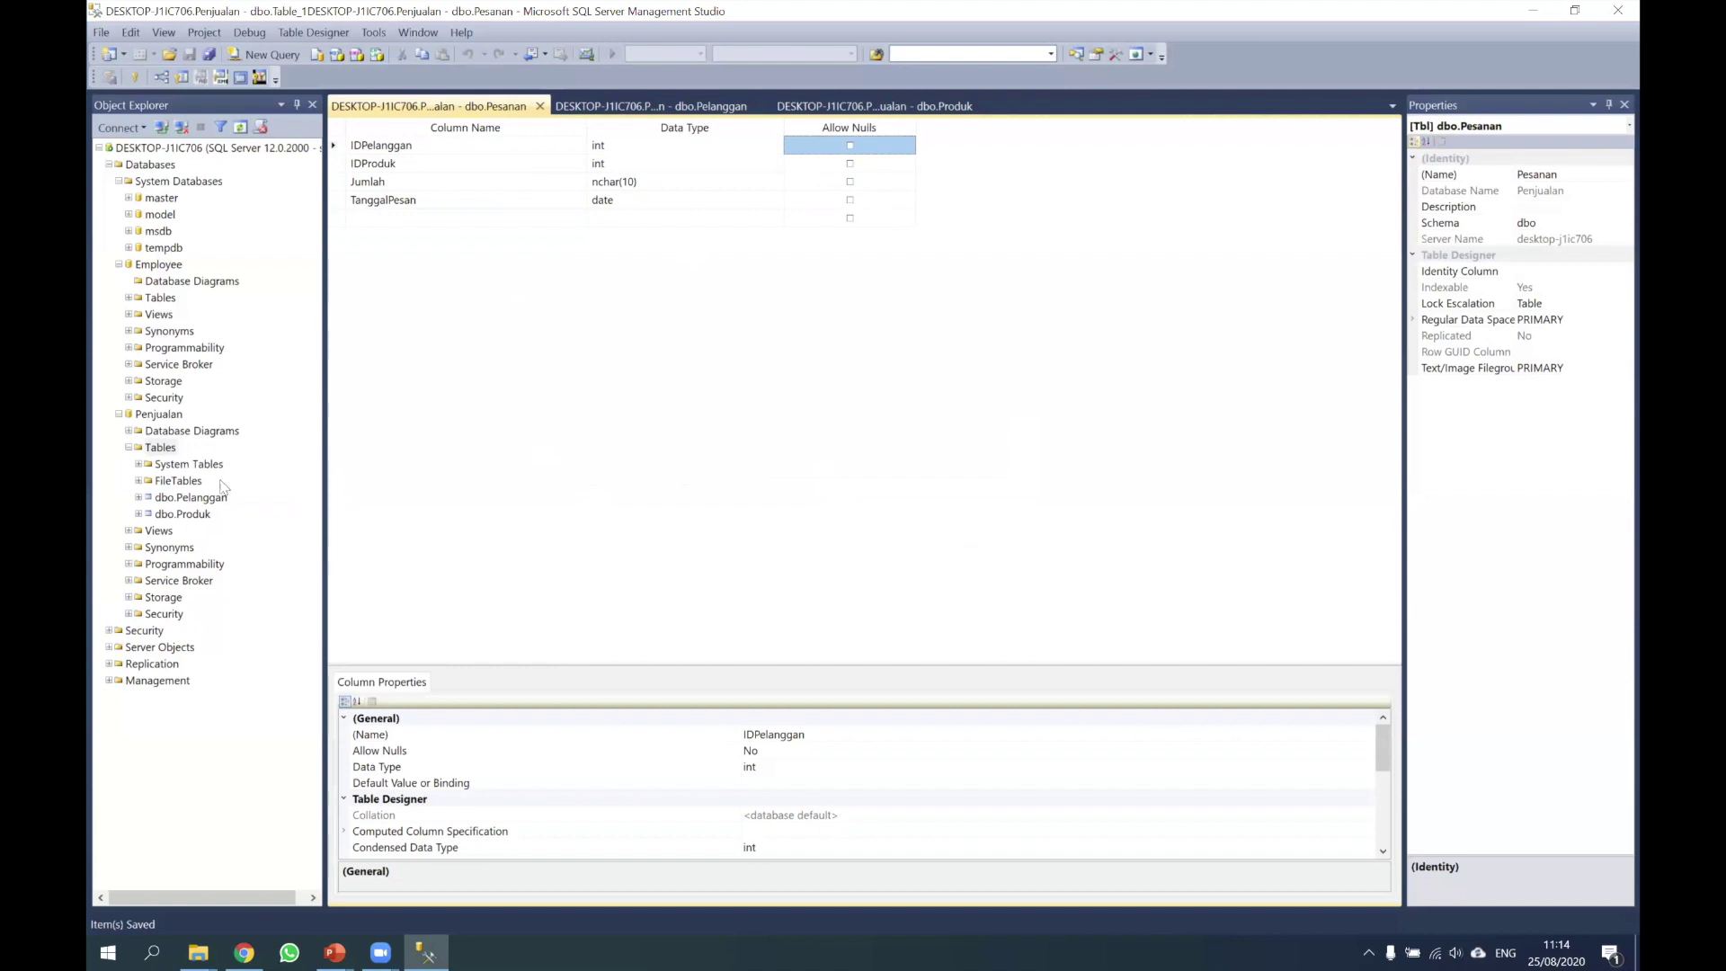
Refresh the Tables folder of the Penjualan database to list the Pesanan table
left_click(147, 448)
right_click(144, 452)
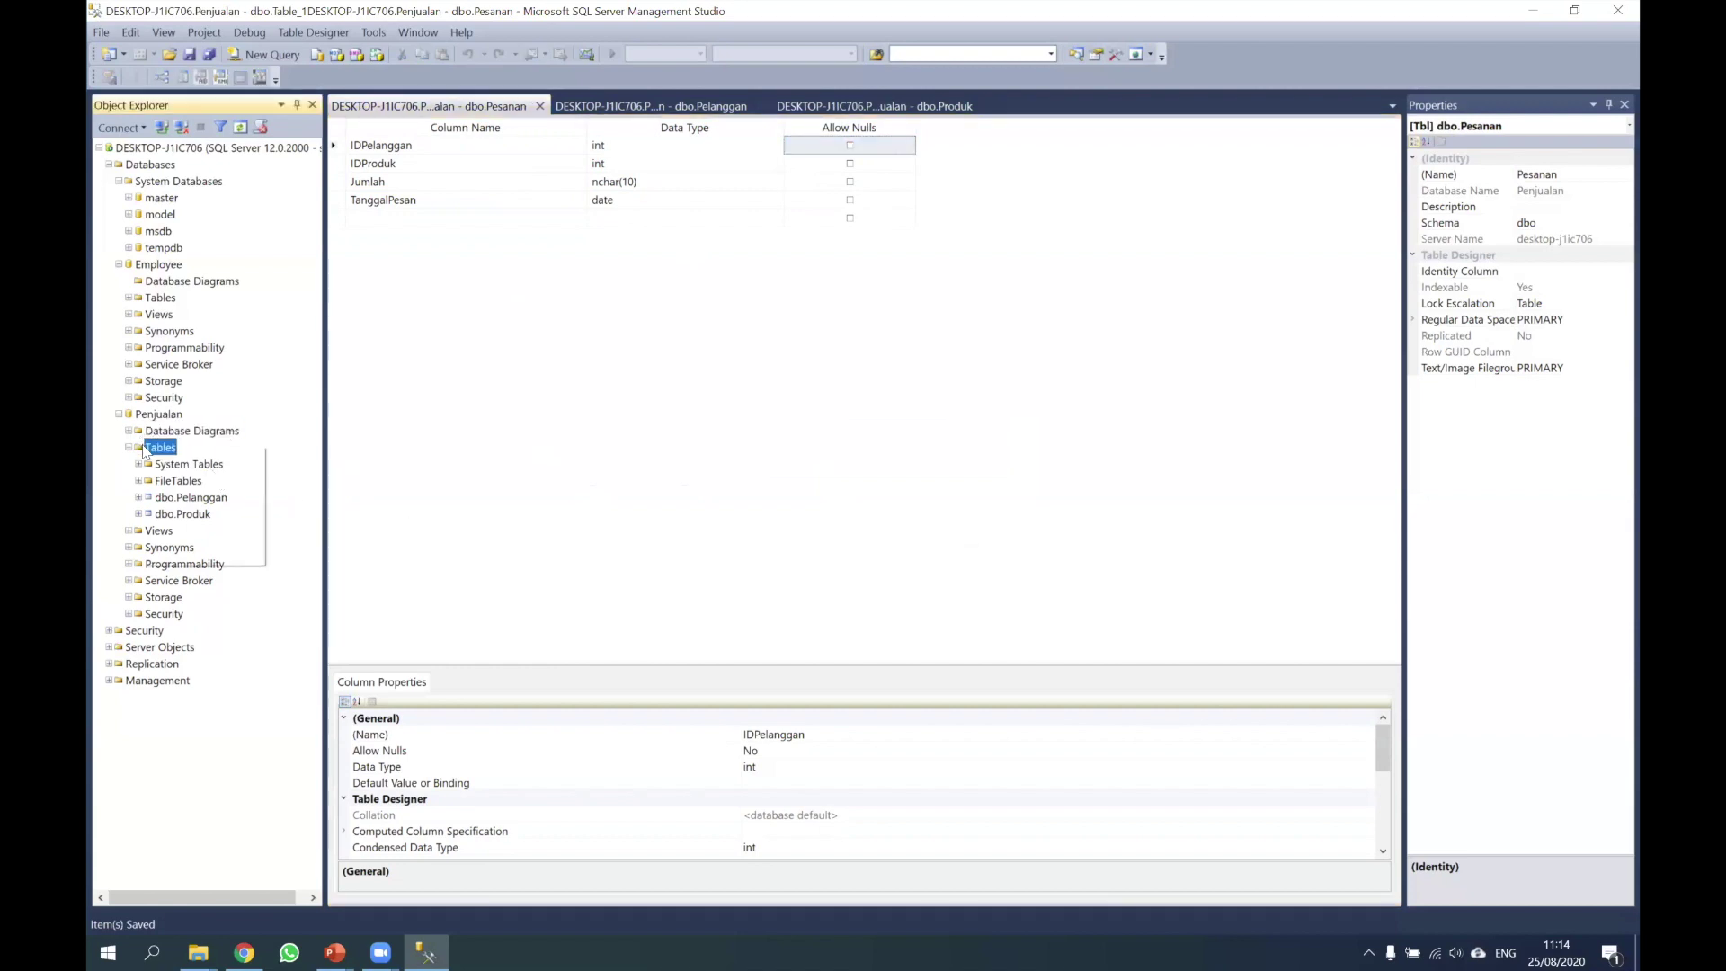
left_click(194, 551)
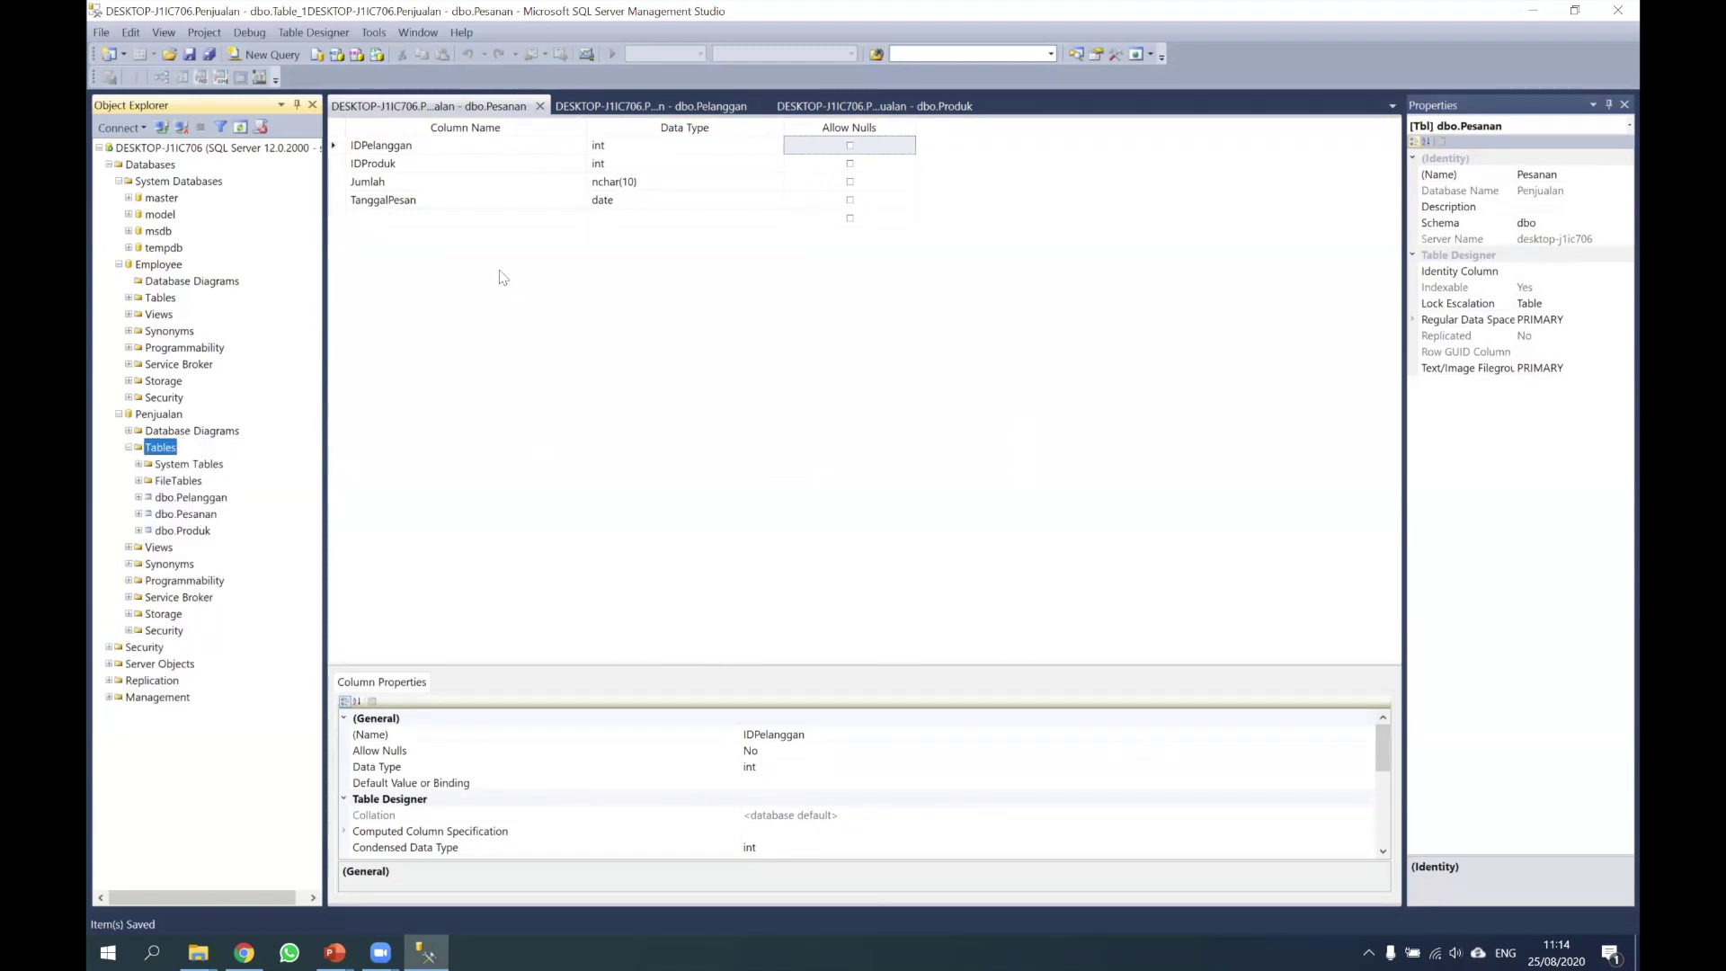
key("super+shift+q")
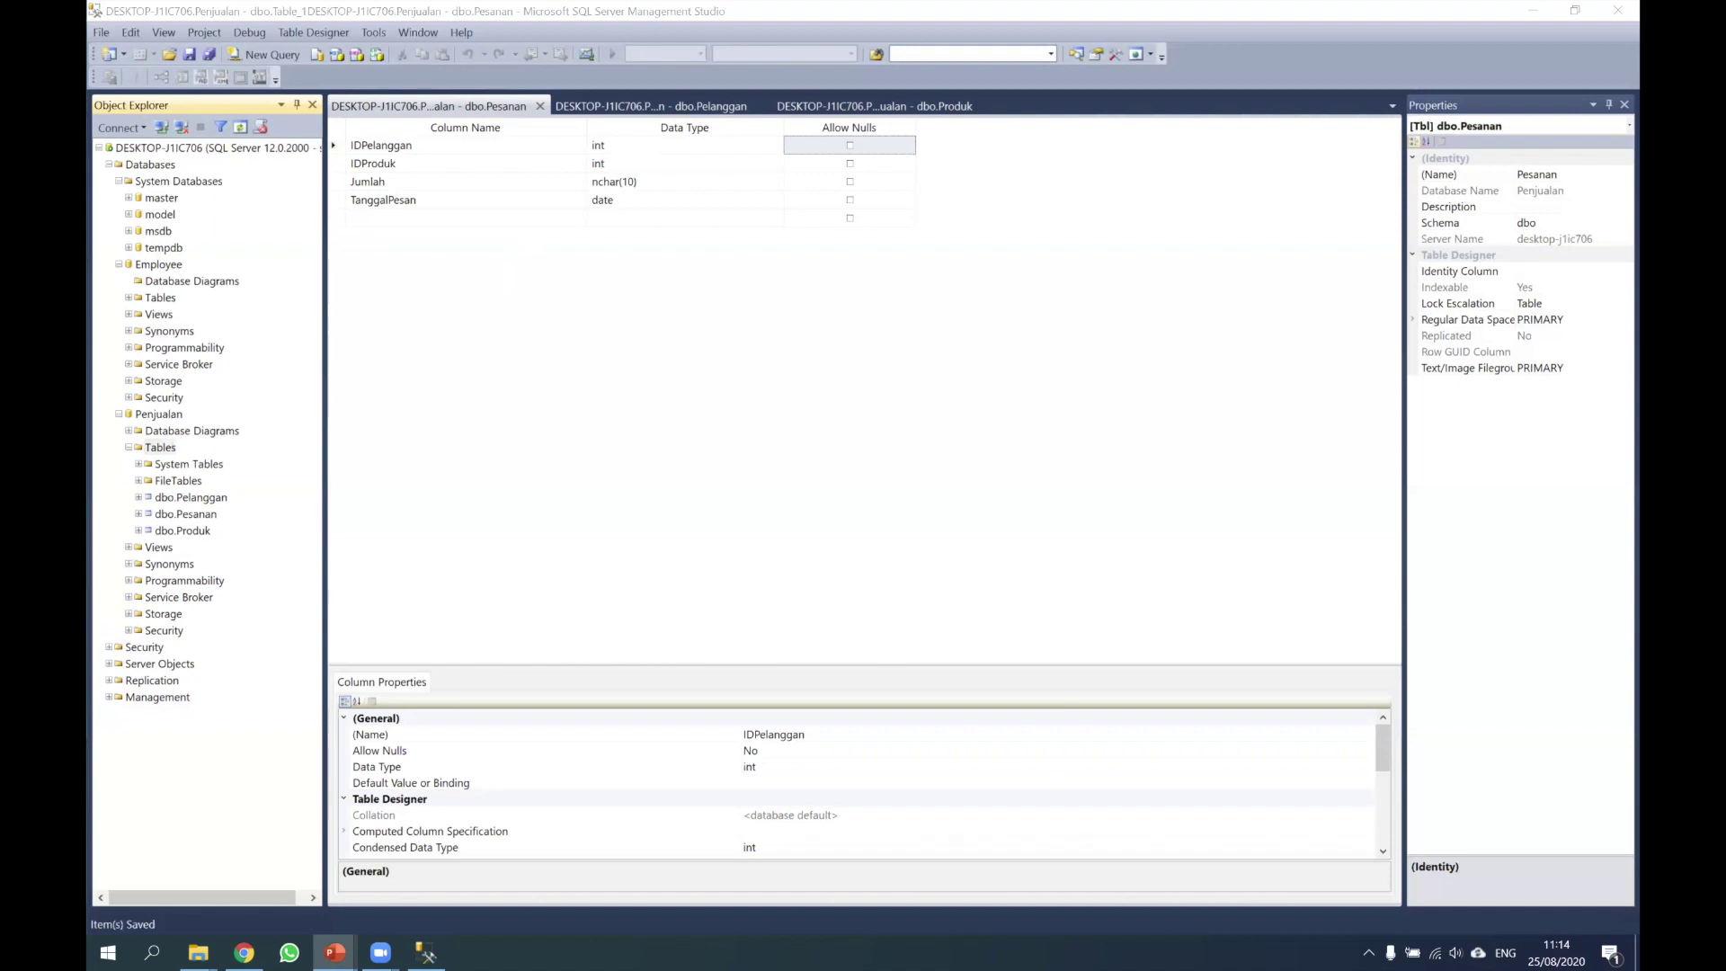